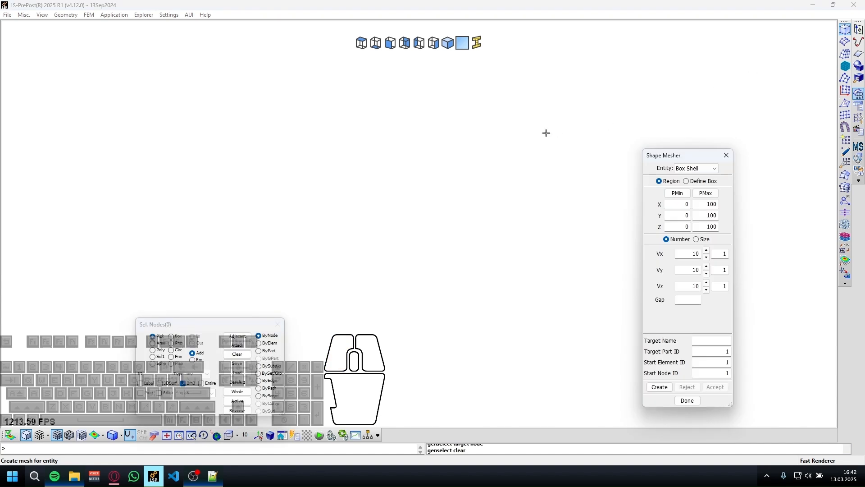
# Reopen the Shape Mesher and choose Box Solid as the entity.
pyautogui.click(727, 156)
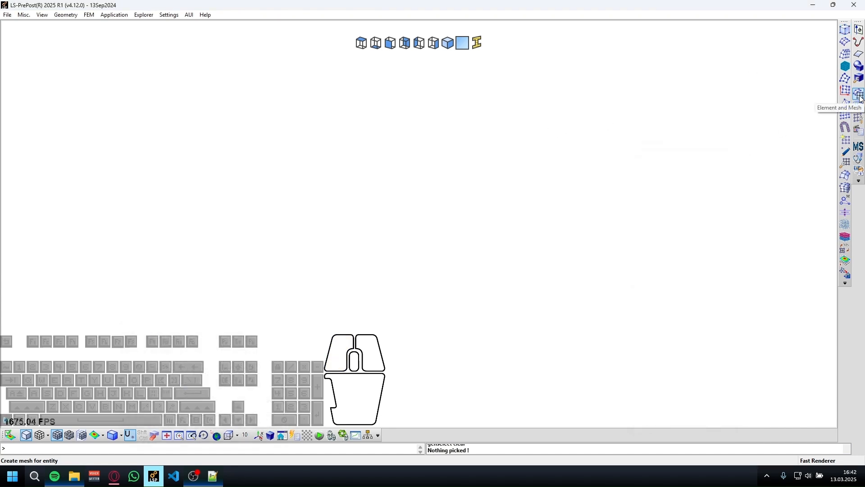
pyautogui.click(849, 34)
pyautogui.click(695, 169)
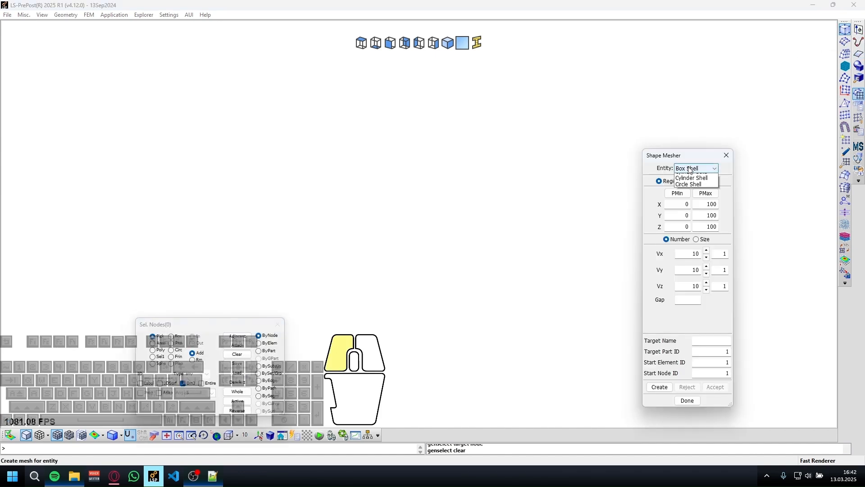
pyautogui.click(688, 177)
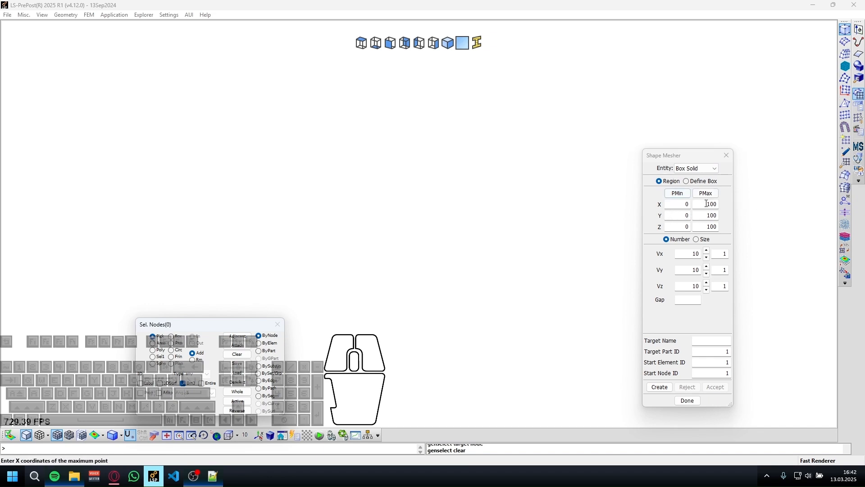
# Mesh the box by element size, setting Vx, Vy and Vz to 4.
pyautogui.click(680, 253)
pyautogui.click(696, 239)
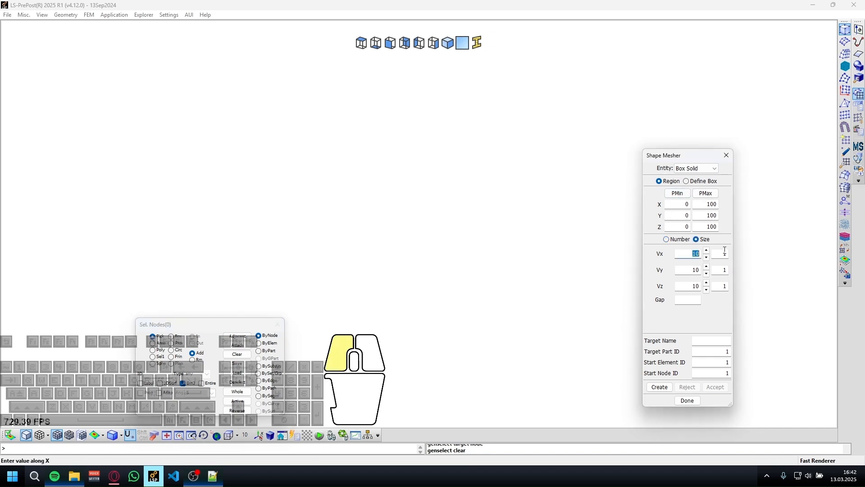
pyautogui.write('4')
pyautogui.click(689, 269)
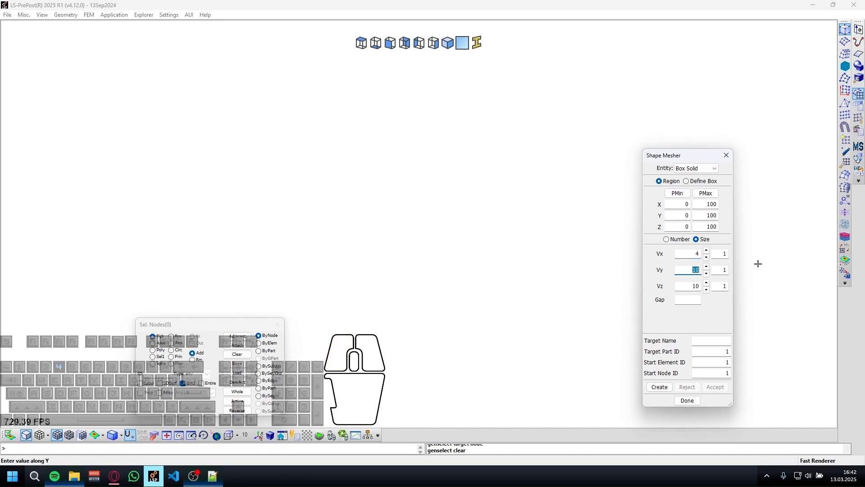
pyautogui.write('4')
pyautogui.click(689, 286)
pyautogui.write('4')
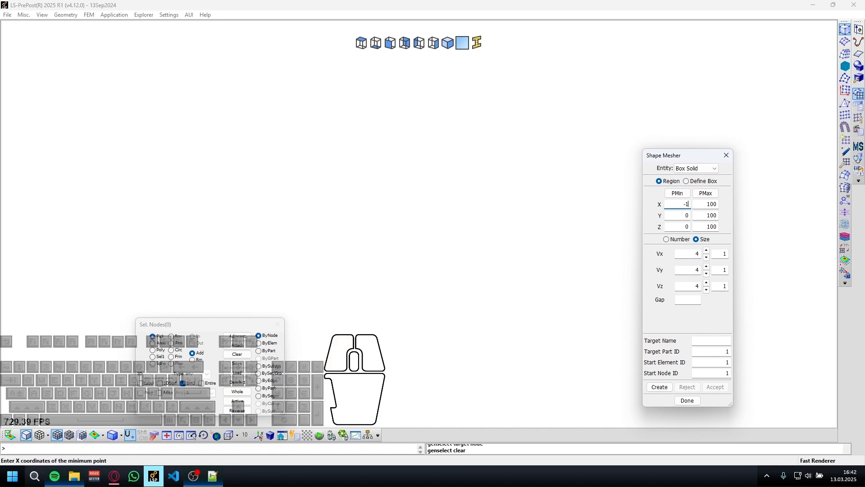
# Set the box's minimum X, Y and Z coordinates to -100 and move the node selection dialog clear of the work area.
pyautogui.press('Tab')
pyautogui.hotkey('shift', 'Tab')
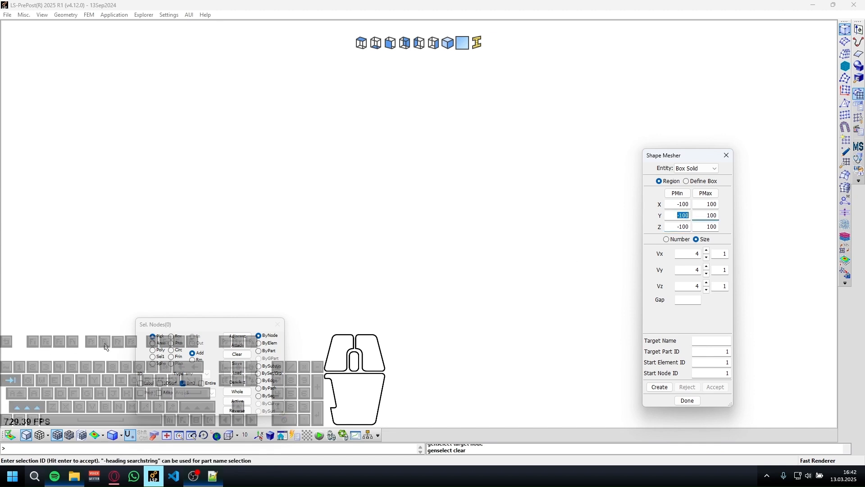
pyautogui.hotkey('shift', 'Tab')
pyautogui.hotkey('shift', 'Tab')
pyautogui.hotkey('shift', 'Tab')
pyautogui.hotkey('shift', 'Tab')
pyautogui.hotkey('shift', 'Tab')
pyautogui.hotkey('shift', 'Tab')
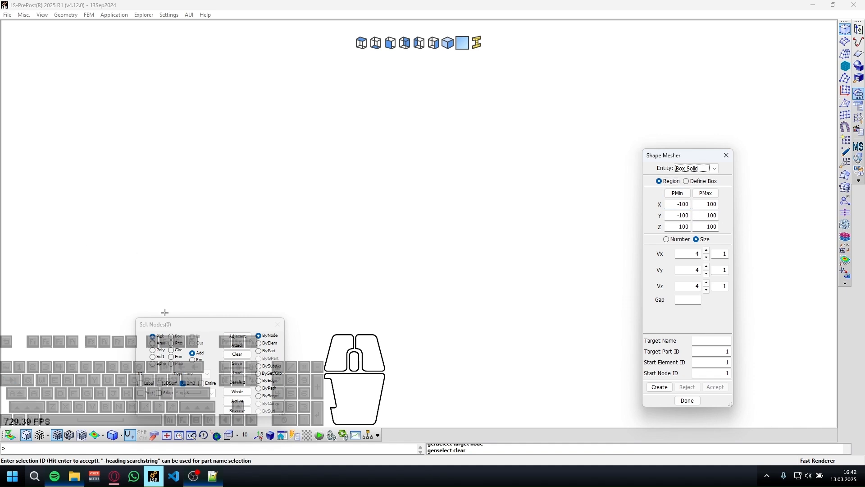
pyautogui.moveTo(165, 324); pyautogui.dragTo(123, 121)
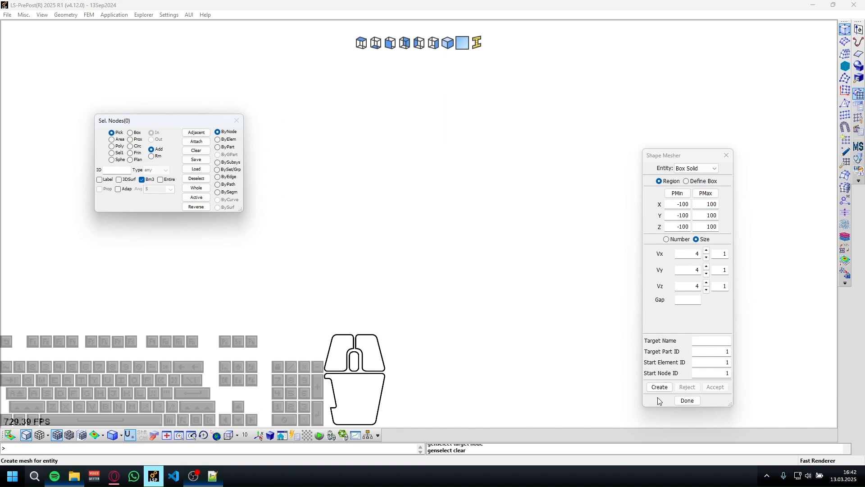
# Name the target part Plate.
pyautogui.click(719, 342)
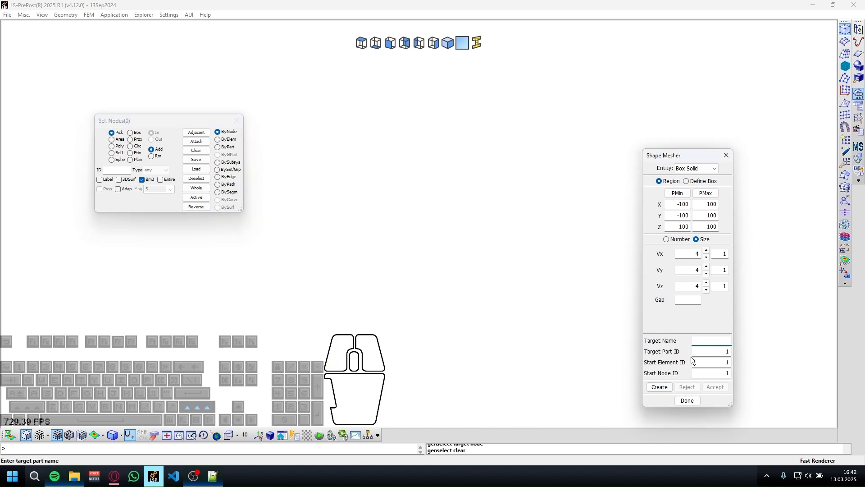
pyautogui.write('Plate')
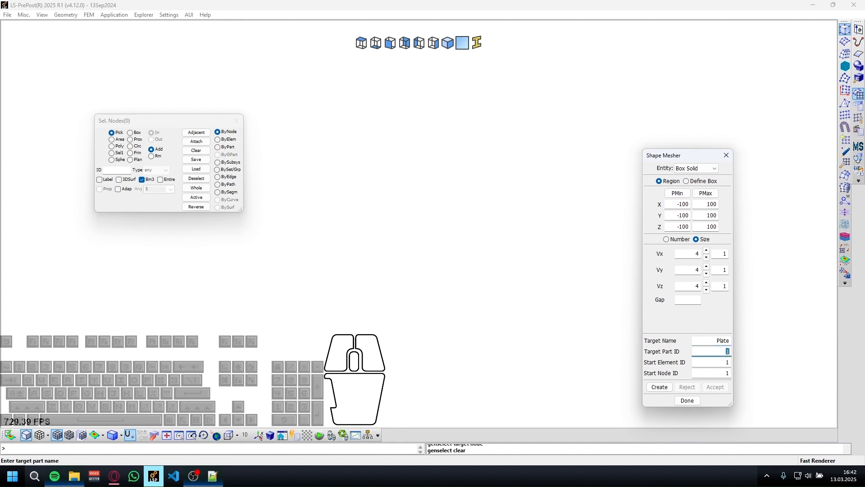
pyautogui.write('6')
# Set the target part ID to 6, then create and accept the solid box mesh.
pyautogui.click(659, 387)
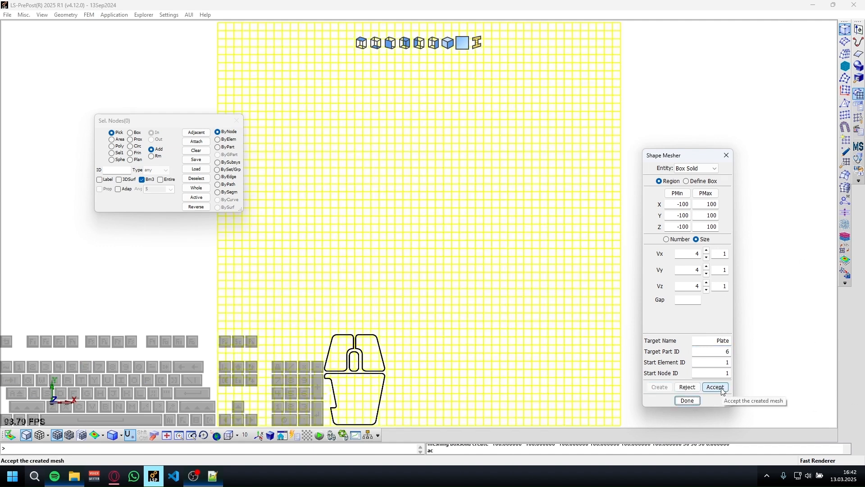
pyautogui.click(716, 387)
# Delete the cube-shaped Plate part with ID 6 from the FEM parts.
pyautogui.keyDown('shift'); pyautogui.moveTo(279, 215); pyautogui.dragTo(251, 296); pyautogui.keyUp('shift')
pyautogui.scroll(-5, 313, 260)
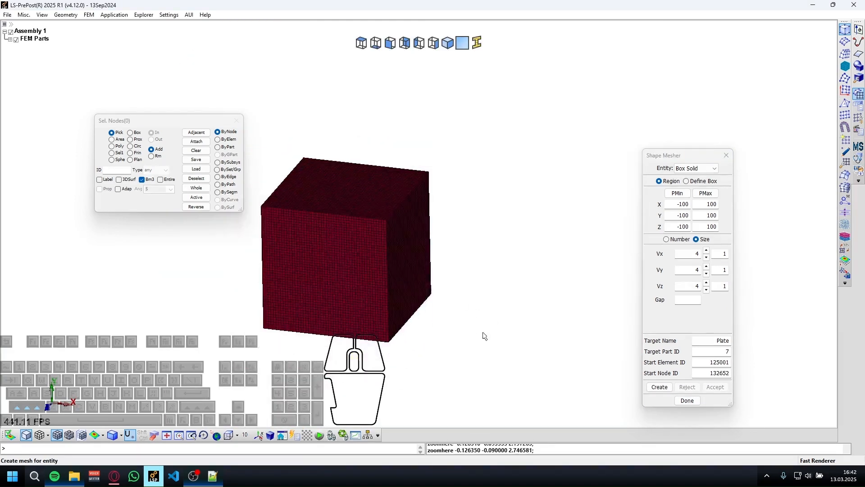
pyautogui.keyDown('shift'); pyautogui.moveTo(485, 336); pyautogui.dragTo(397, 327); pyautogui.keyUp('shift')
pyautogui.click(9, 40)
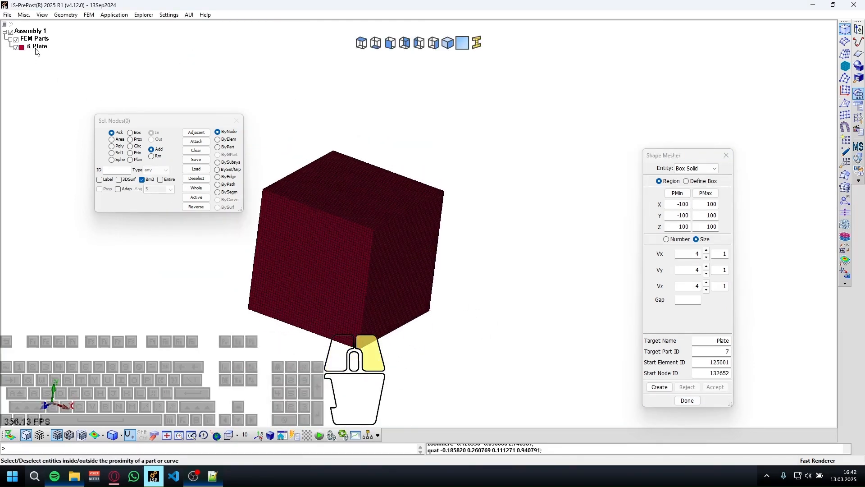
pyautogui.rightClick(34, 47)
pyautogui.click(75, 95)
pyautogui.click(468, 233)
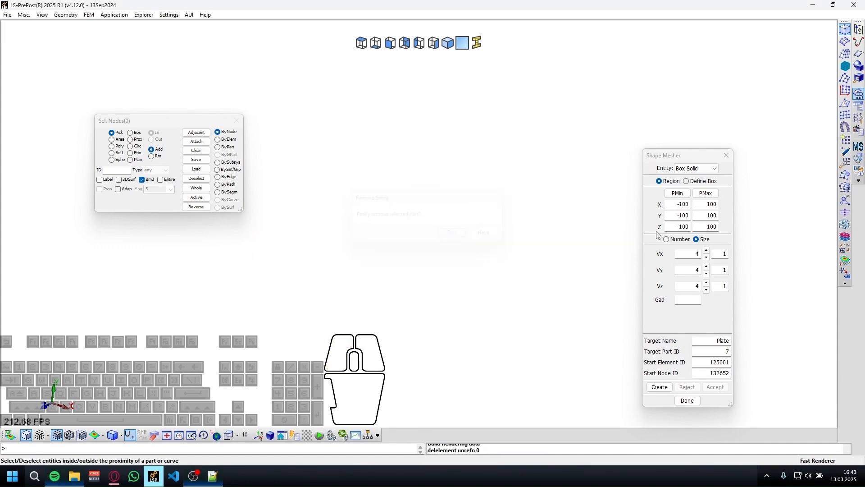
# Set the box's Z range from -2 to 2, create and accept the plate mesh, and view it from the side.
pyautogui.click(683, 226)
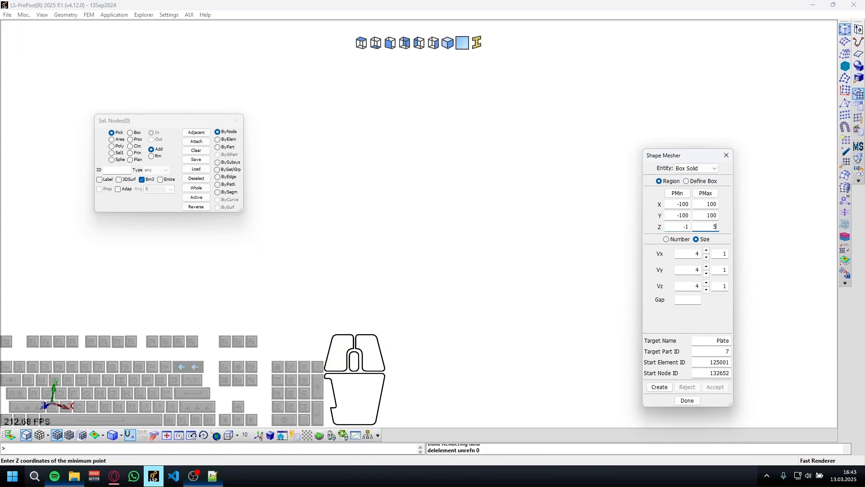
pyautogui.doubleClick(685, 227)
pyautogui.write('-2')
pyautogui.press('Tab')
pyautogui.write('12')
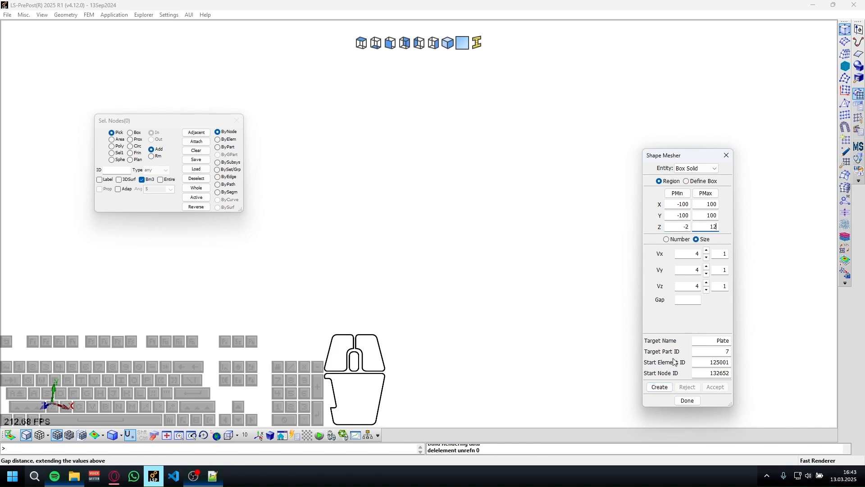
pyautogui.click(660, 387)
pyautogui.click(715, 387)
pyautogui.click(432, 44)
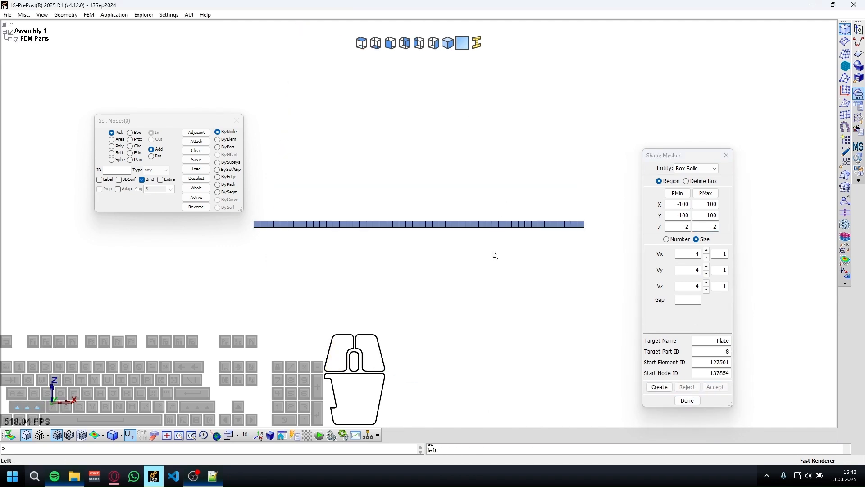
# Choose the Sphere Solid entity and create a preview mesh with radius 15.
pyautogui.click(696, 168)
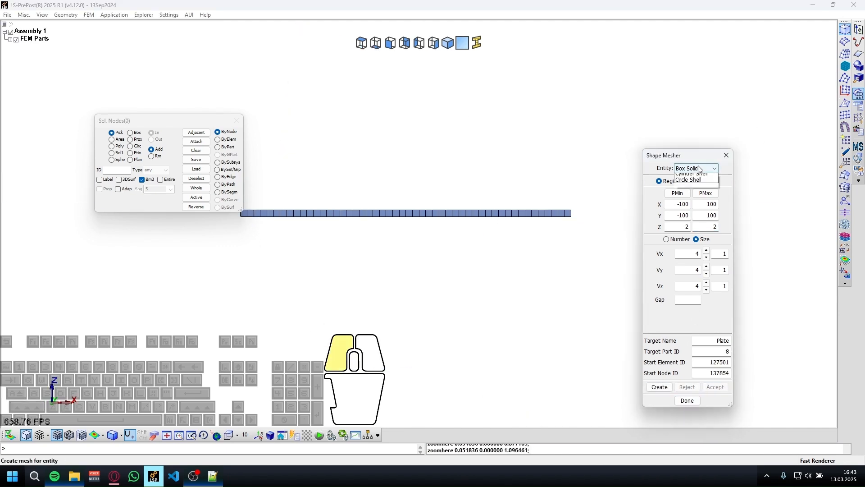
pyautogui.click(686, 167)
pyautogui.click(685, 168)
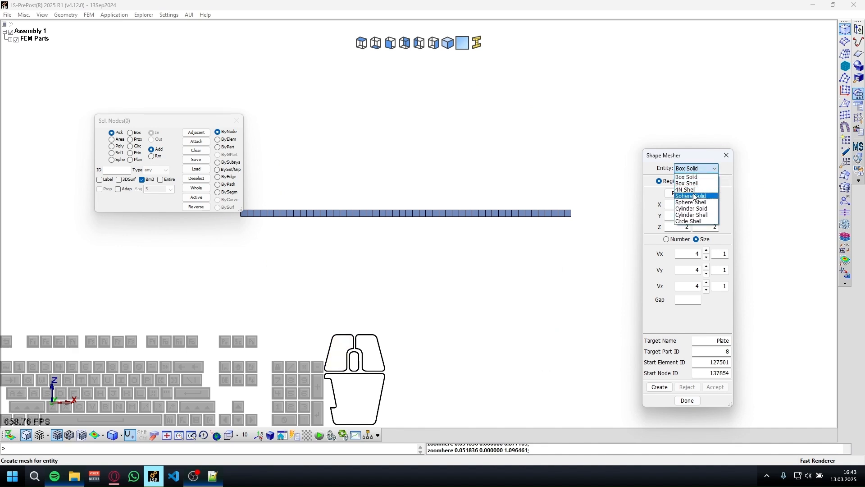
pyautogui.click(696, 197)
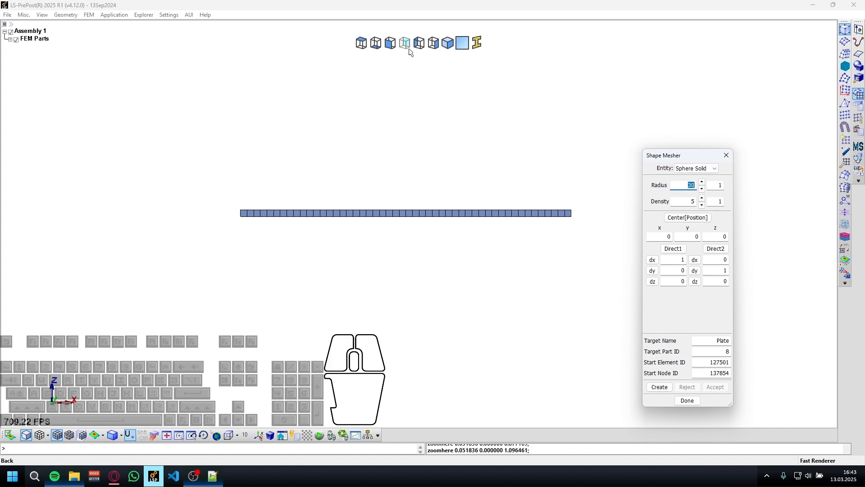
pyautogui.click(362, 45)
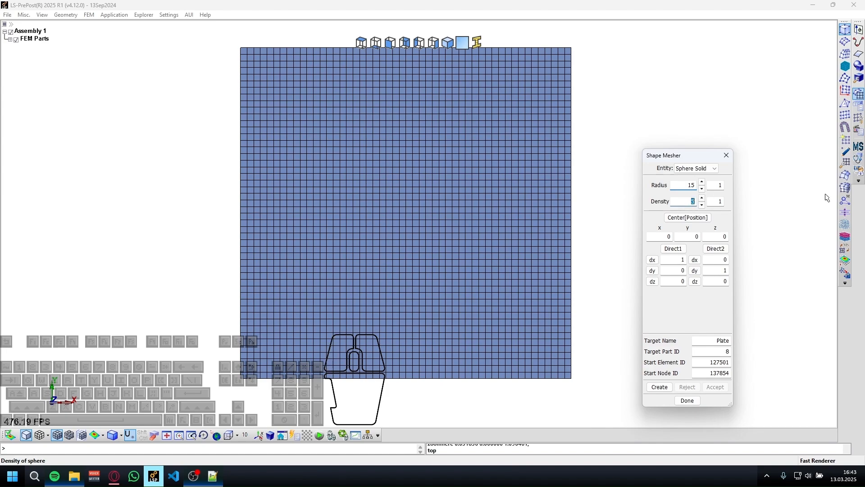
pyautogui.click(652, 389)
# Raise the sphere's mesh density to 7 and inspect where the sphere sits relative to the plate.
pyautogui.keyDown('shift'); pyautogui.moveTo(428, 229); pyautogui.dragTo(209, 270); pyautogui.keyUp('shift')
pyautogui.scroll(3, 455, 239)
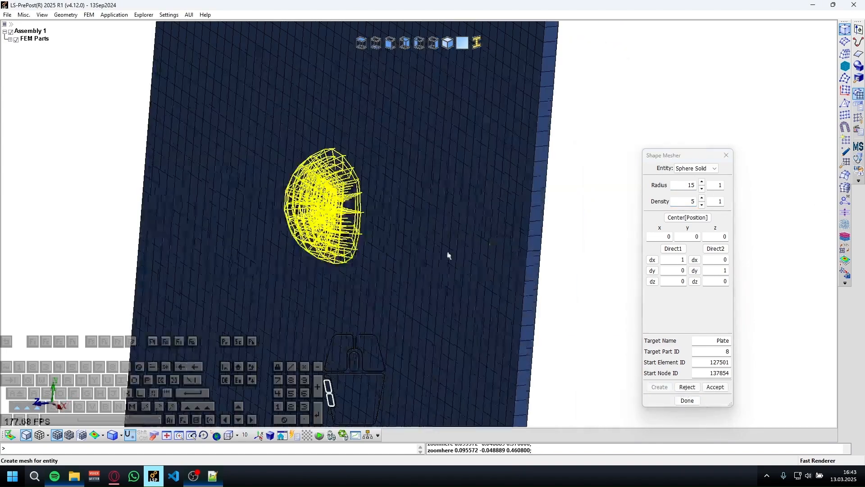
pyautogui.keyDown('shift'); pyautogui.moveTo(447, 256); pyautogui.dragTo(419, 245); pyautogui.keyUp('shift')
pyautogui.scroll(5, 296, 205)
pyautogui.keyDown('shift'); pyautogui.moveTo(295, 205); pyautogui.dragTo(443, 235); pyautogui.keyUp('shift')
pyautogui.click(702, 197)
pyautogui.click(701, 198)
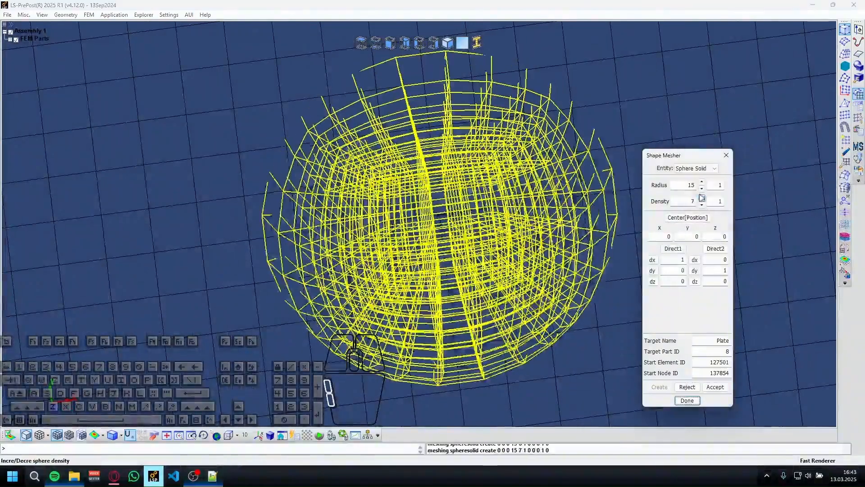
pyautogui.keyDown('shift'); pyautogui.moveTo(509, 220); pyautogui.dragTo(602, 235); pyautogui.keyUp('shift')
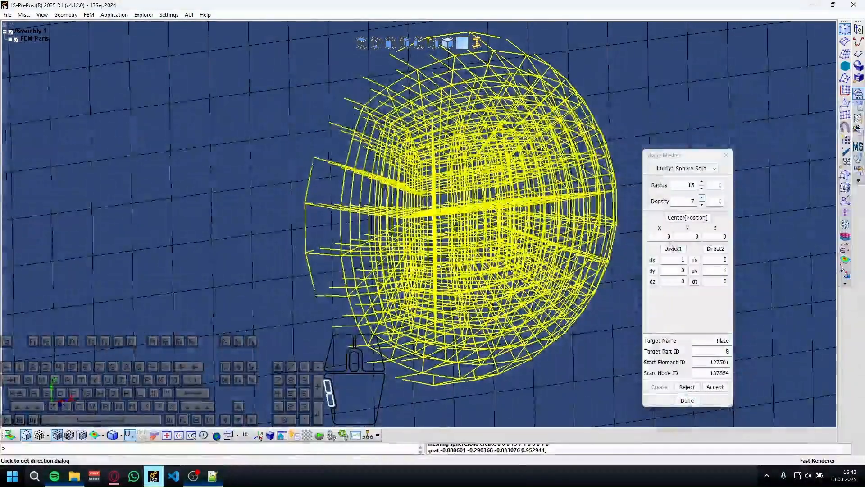
pyautogui.keyDown('shift'); pyautogui.moveTo(342, 266); pyautogui.dragTo(518, 291); pyautogui.keyUp('shift')
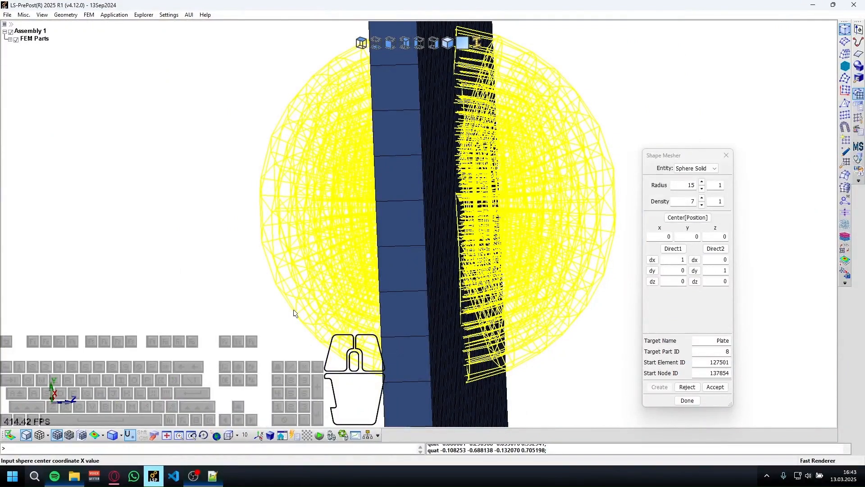
# Try sphere centre Z coordinates of -5 and -15.
pyautogui.click(720, 237)
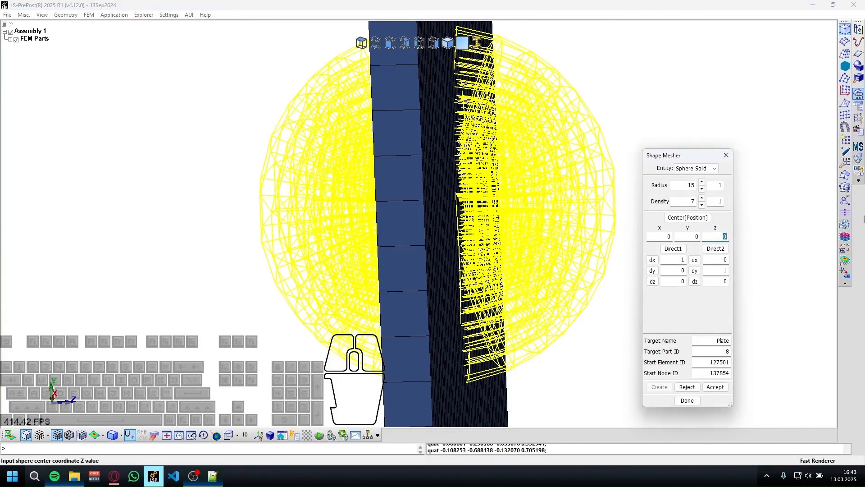
pyautogui.write('-85')
pyautogui.press('BackSpace')
pyautogui.press('BackSpace')
pyautogui.write('5')
pyautogui.press('Return')
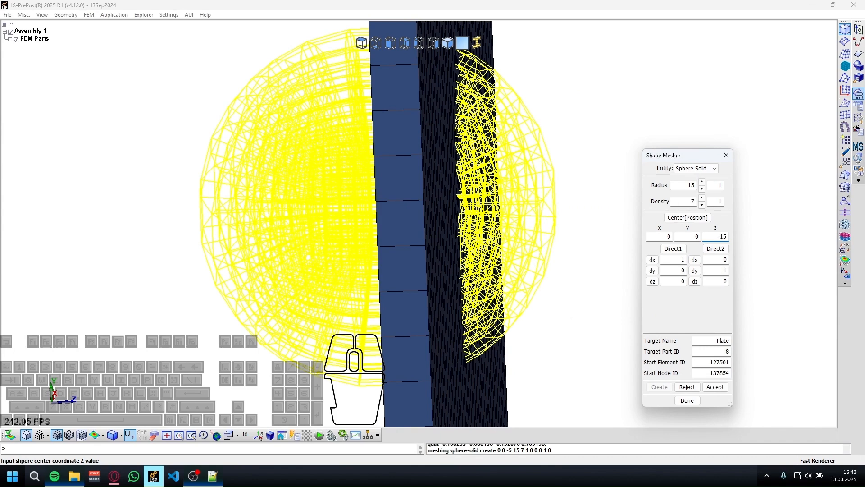
pyautogui.press('Return')
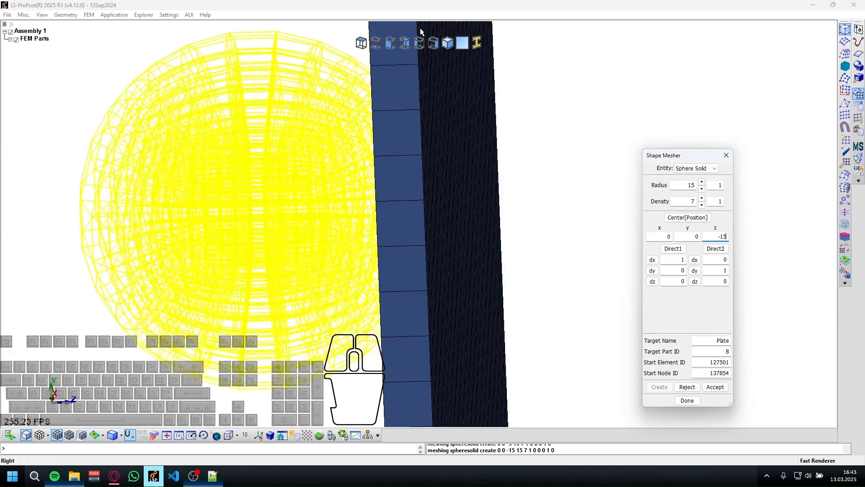
# Set the sphere centre's Z coordinate to -20, accept the mesh and finish shape meshing.
pyautogui.click(433, 43)
pyautogui.click(725, 236)
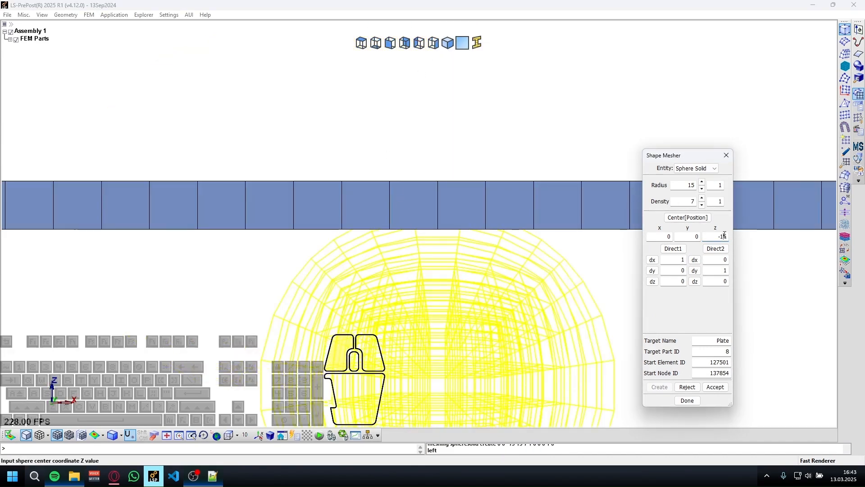
pyautogui.press('BackSpace')
pyautogui.press('BackSpace')
pyautogui.press('BackSpace')
pyautogui.write('-2')
pyautogui.press('Return')
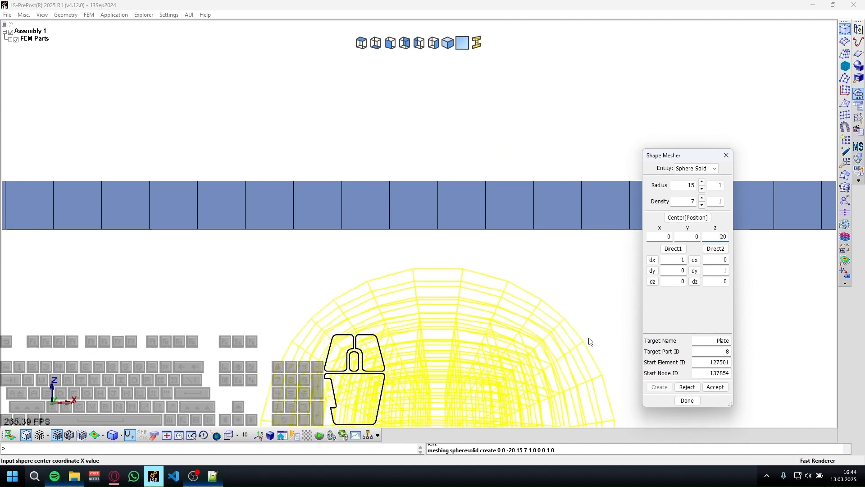
pyautogui.click(715, 387)
pyautogui.click(687, 400)
# Set up a node translation along global Z with a distance of 1.
pyautogui.scroll(5, 418, 228)
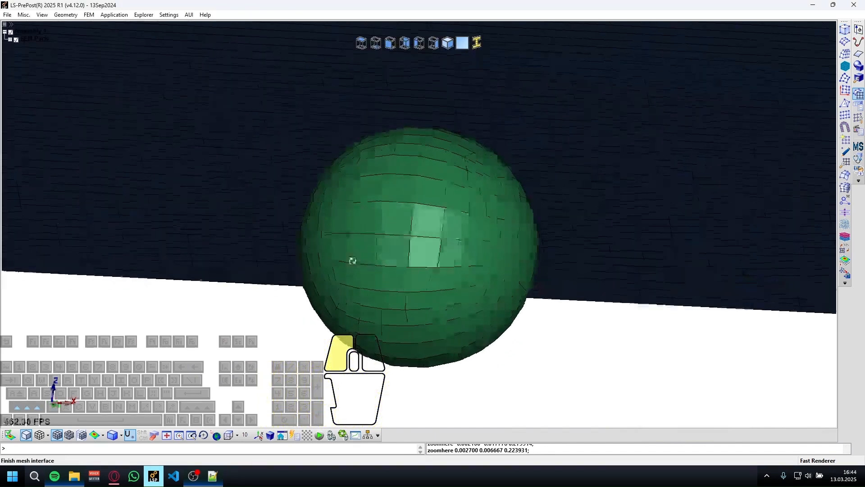
pyautogui.keyDown('shift'); pyautogui.moveTo(352, 260); pyautogui.dragTo(446, 64); pyautogui.keyUp('shift')
pyautogui.click(433, 43)
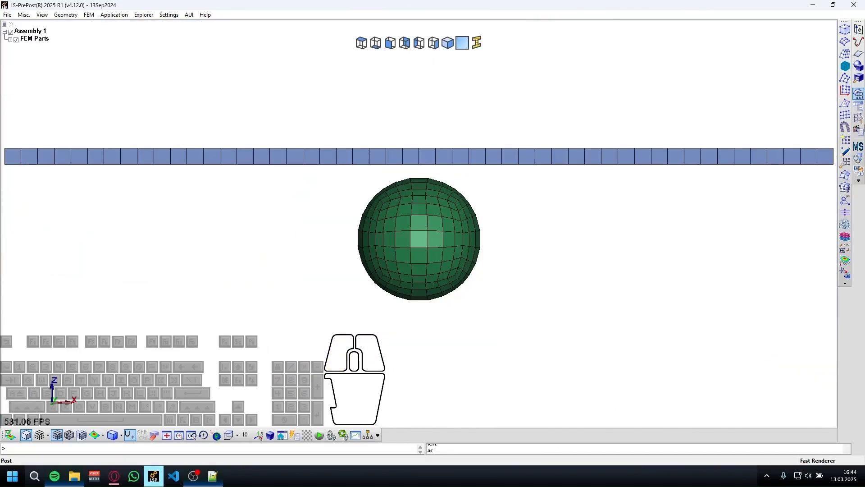
pyautogui.click(858, 121)
pyautogui.click(845, 92)
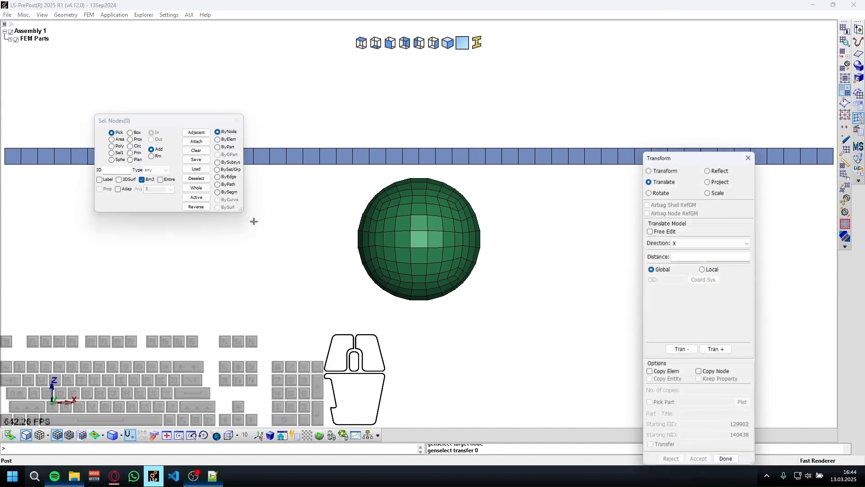
pyautogui.scroll(5, 302, 168)
pyautogui.click(688, 246)
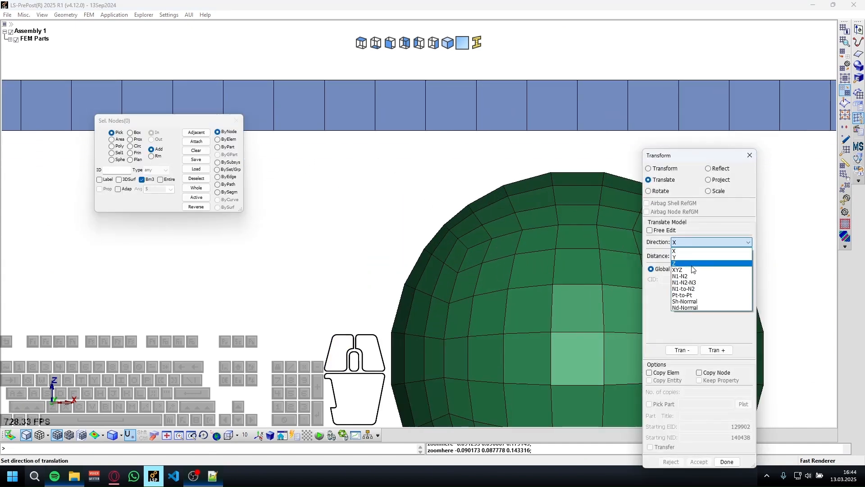
pyautogui.click(703, 266)
pyautogui.click(712, 255)
pyautogui.write('1')
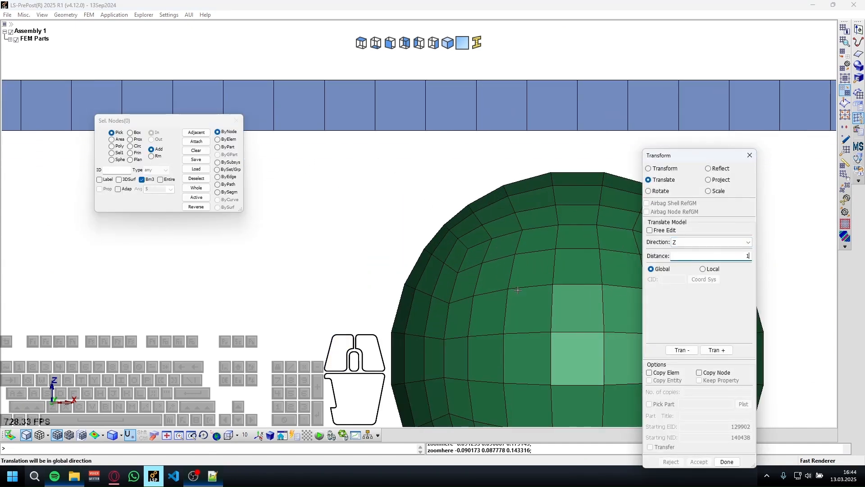
# Select the whole sphere by part, translate it a net 3 units in positive Z toward the plate, and accept the transform.
pyautogui.click(218, 146)
pyautogui.click(531, 310)
pyautogui.click(681, 350)
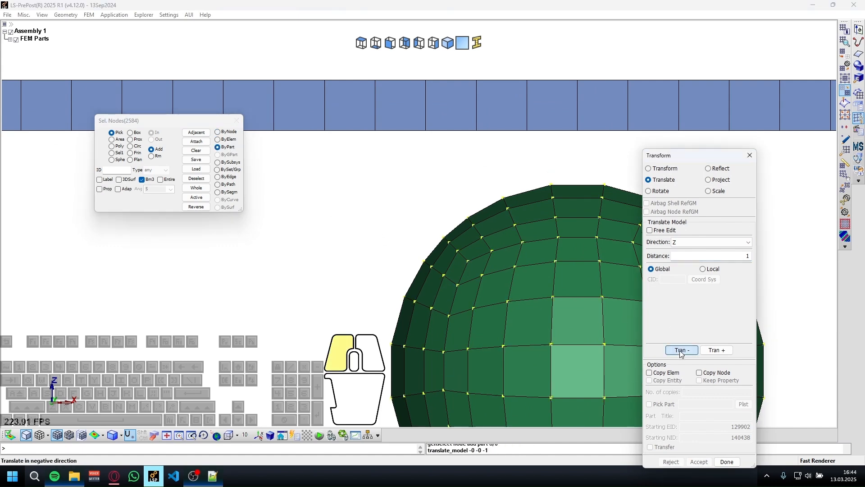
pyautogui.click(711, 351)
pyautogui.click(710, 351)
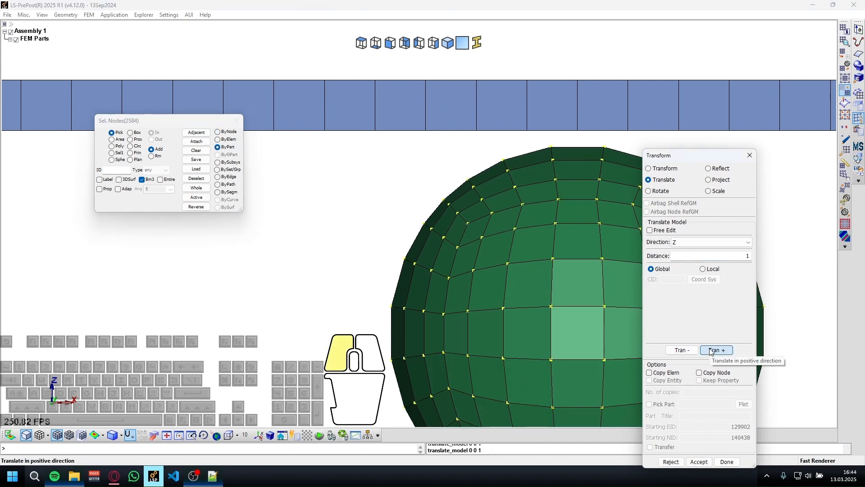
pyautogui.click(711, 351)
pyautogui.click(699, 461)
pyautogui.click(717, 461)
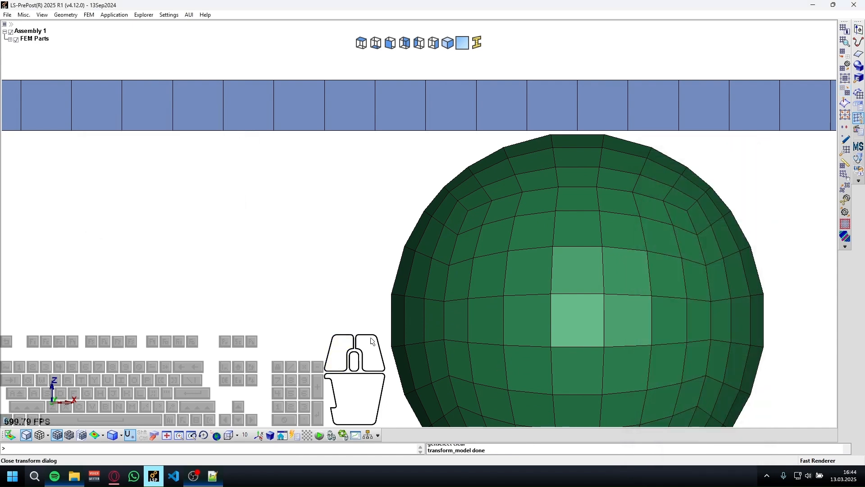
# Inspect the gap between the sphere and the plate from the side and at oblique angles.
pyautogui.keyDown('shift'); pyautogui.moveTo(373, 340); pyautogui.dragTo(399, 118); pyautogui.keyUp('shift')
pyautogui.click(420, 44)
pyautogui.scroll(4, 610, 122)
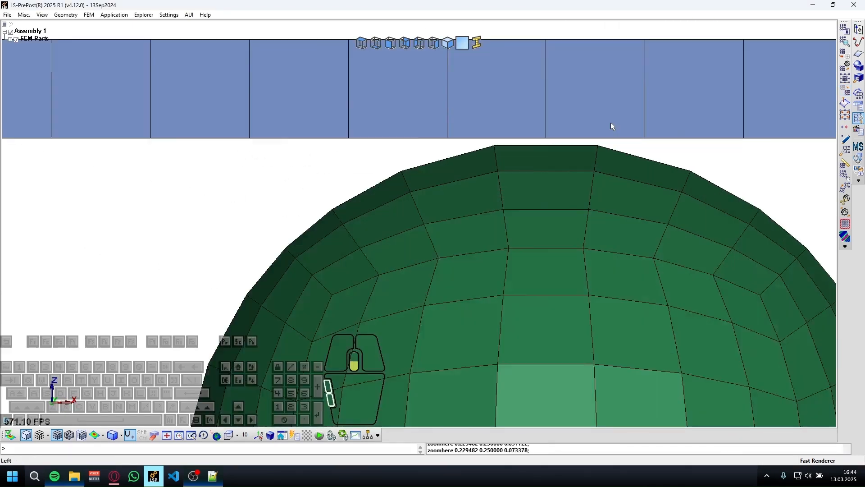
pyautogui.keyDown('shift'); pyautogui.moveTo(450, 162); pyautogui.dragTo(448, 301); pyautogui.keyUp('shift')
pyautogui.hotkey('ctrl', 'a')
pyautogui.scroll(3, 539, 253)
pyautogui.keyDown('shift'); pyautogui.moveTo(539, 253); pyautogui.dragTo(396, 285); pyautogui.keyUp('shift')
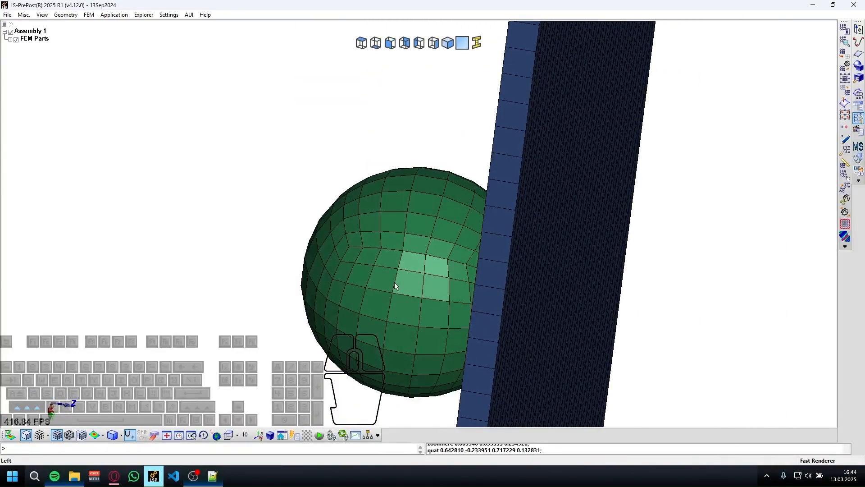
pyautogui.keyDown('shift'); pyautogui.moveTo(543, 186); pyautogui.dragTo(446, 199); pyautogui.keyUp('shift')
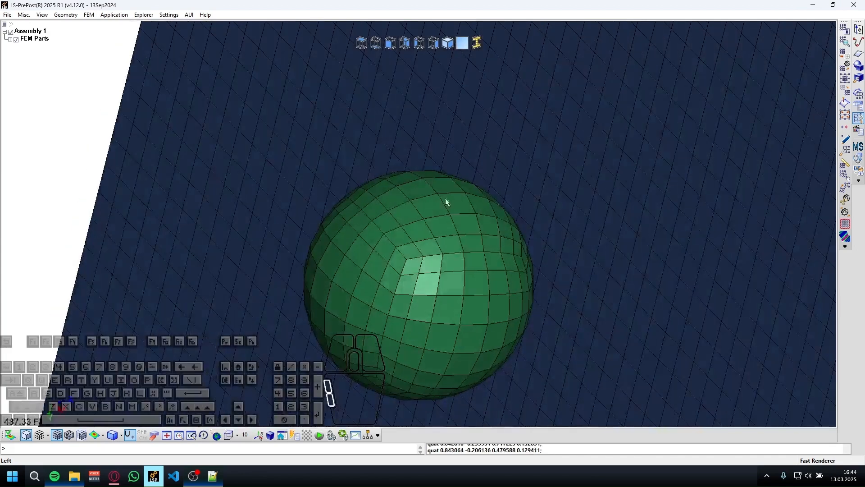
pyautogui.press('KP_8')
# Open the Keyword Manager, list all keywords, look through the expanded groups and collapse them again.
pyautogui.click(856, 108)
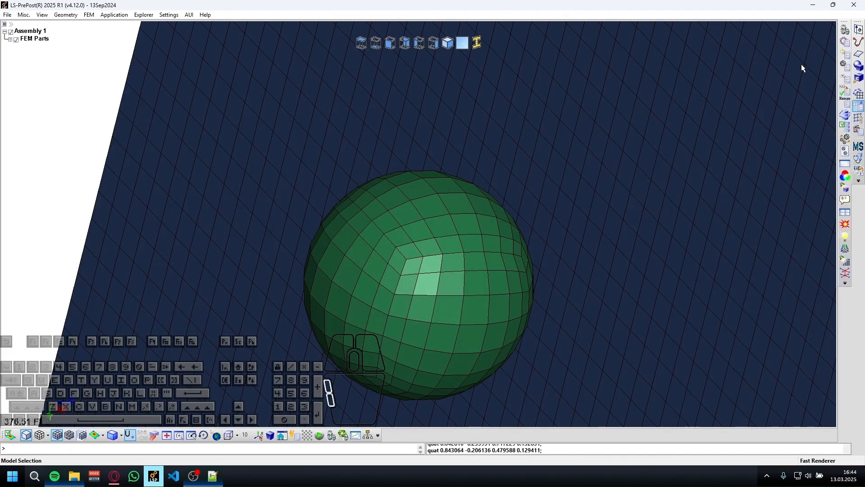
pyautogui.click(845, 42)
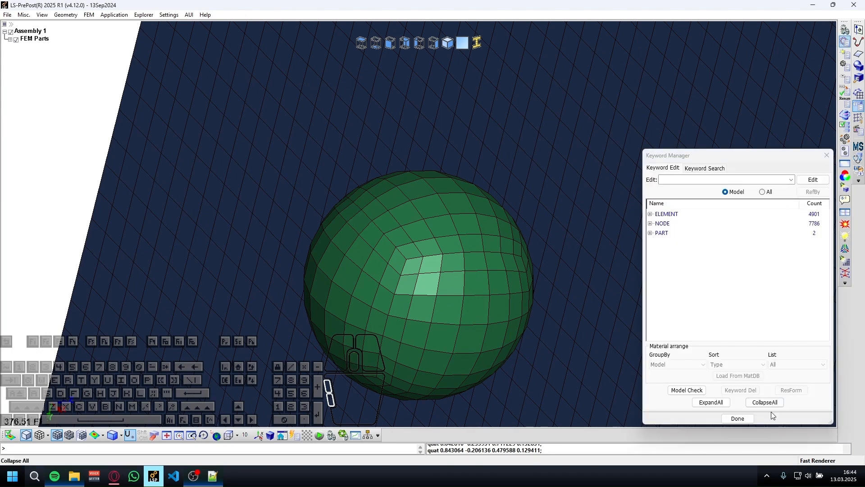
pyautogui.click(762, 192)
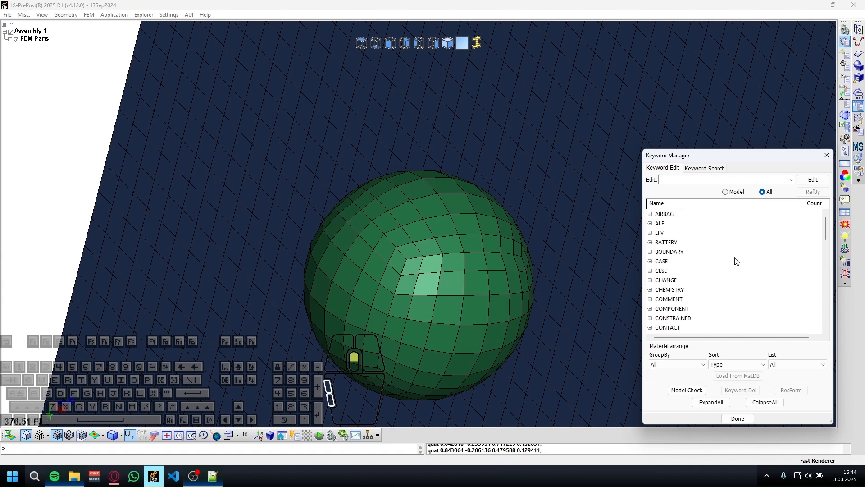
pyautogui.click(711, 401)
pyautogui.scroll(-10, 704, 278)
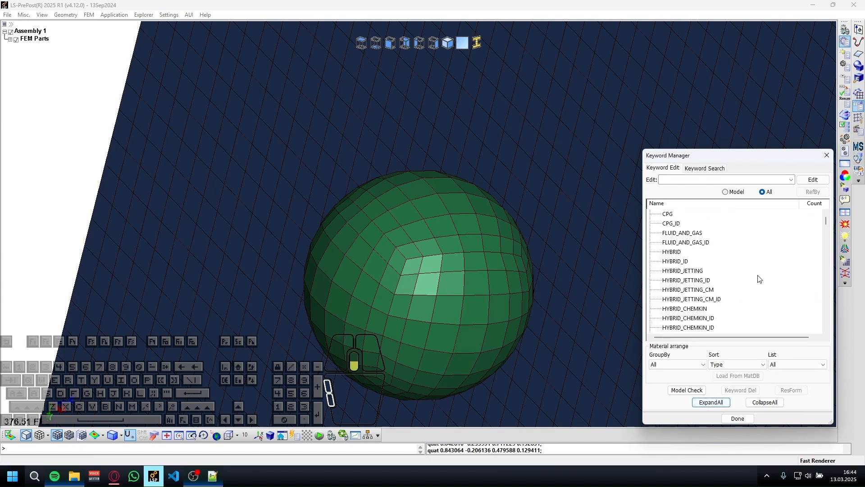
pyautogui.moveTo(826, 227); pyautogui.dragTo(845, 202)
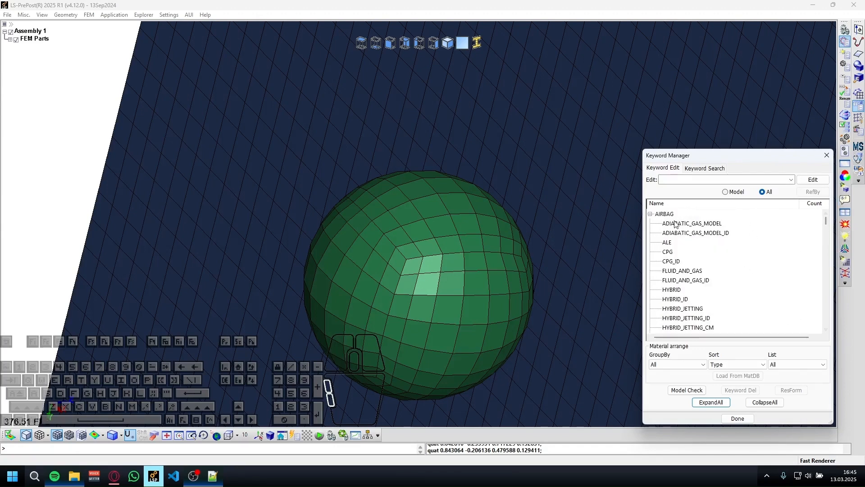
pyautogui.click(749, 404)
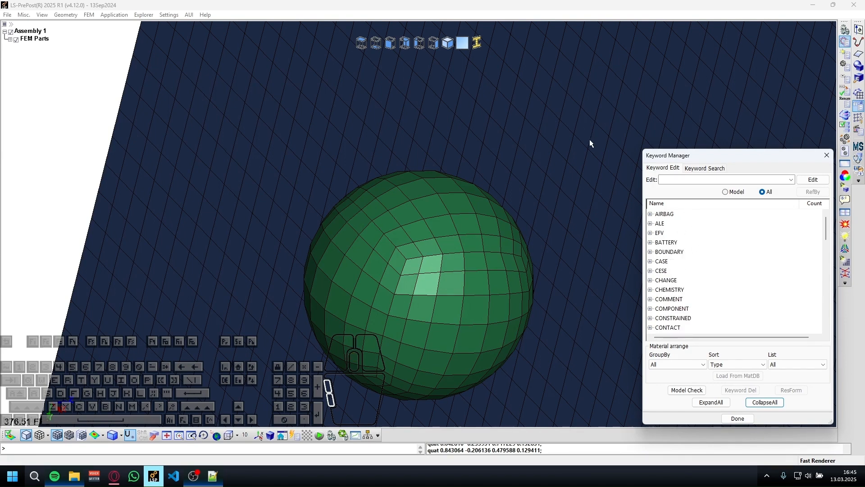
# Examine the sphere and plate, browse the keyword groups and expand BOUNDARY to view its keywords.
pyautogui.keyDown('shift'); pyautogui.moveTo(620, 158); pyautogui.dragTo(547, 130); pyautogui.keyUp('shift')
pyautogui.scroll(-5, 547, 131)
pyautogui.keyDown('shift'); pyautogui.moveTo(577, 150); pyautogui.dragTo(441, 236, button='middle'); pyautogui.keyUp('shift')
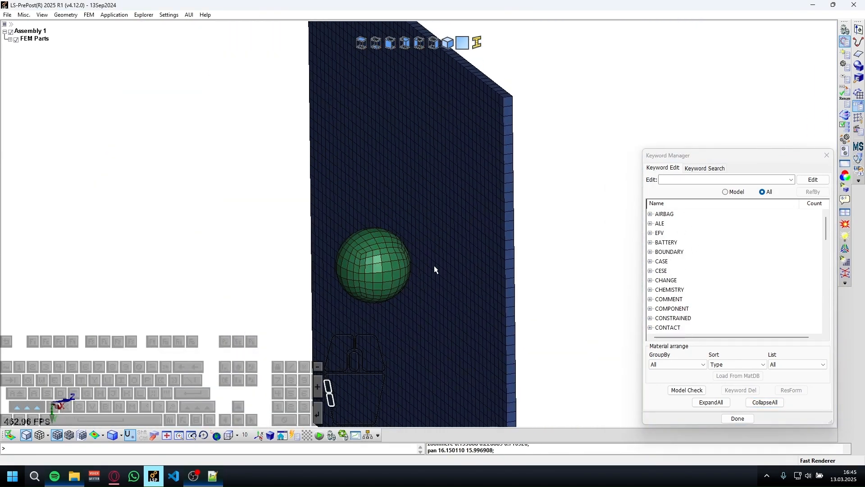
pyautogui.scroll(6, 434, 269)
pyautogui.scroll(-2, 670, 241)
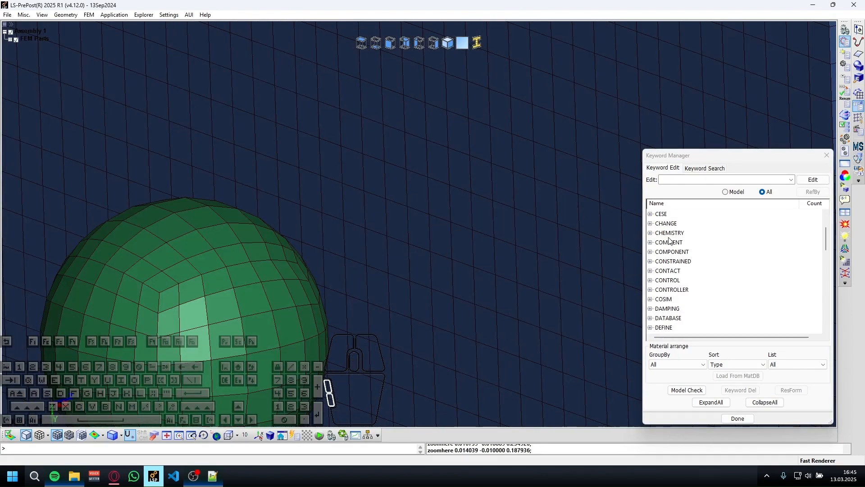
pyautogui.scroll(2, 662, 249)
pyautogui.scroll(-1, 671, 252)
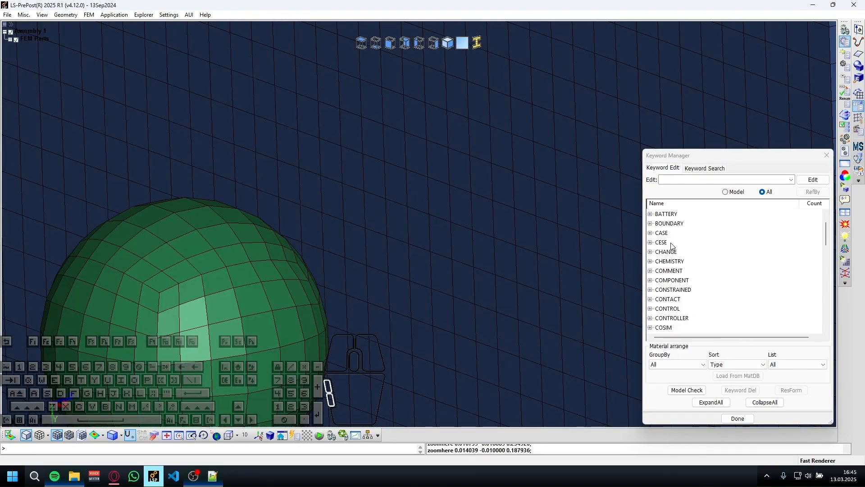
pyautogui.keyDown('shift'); pyautogui.moveTo(222, 289); pyautogui.dragTo(166, 318); pyautogui.keyUp('shift')
pyautogui.keyDown('shift'); pyautogui.middleClick(188, 300); pyautogui.keyUp('shift')
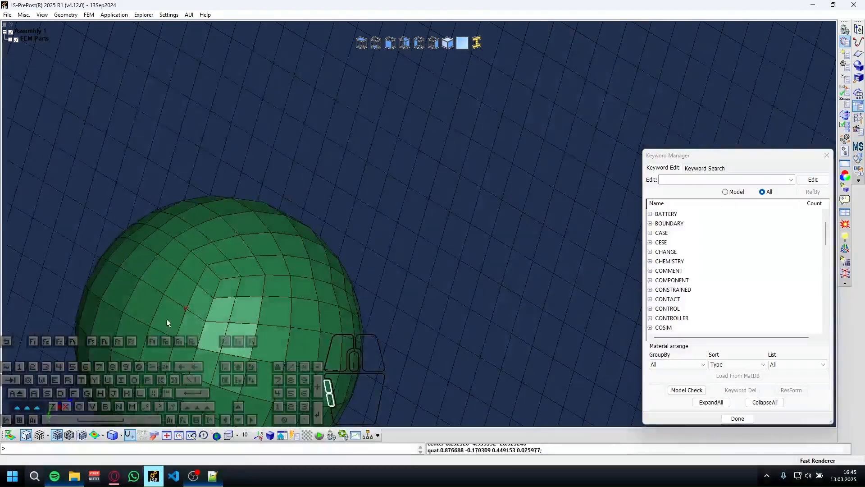
pyautogui.doubleClick(671, 224)
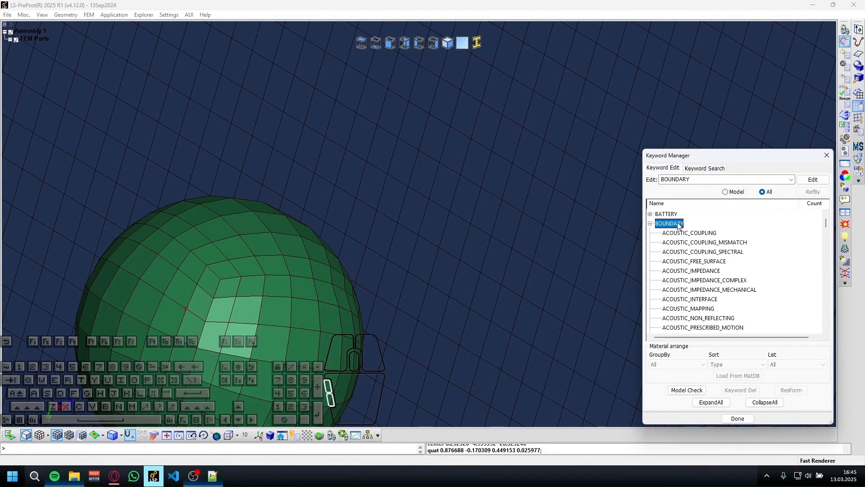
# Open Entity Creation and start creating a Boundary Spc node set with all degrees of freedom fixed.
pyautogui.click(856, 90)
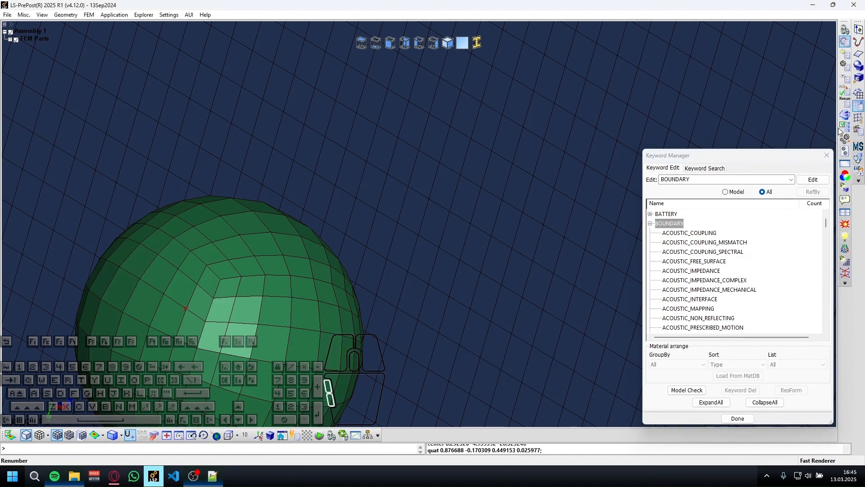
pyautogui.click(845, 56)
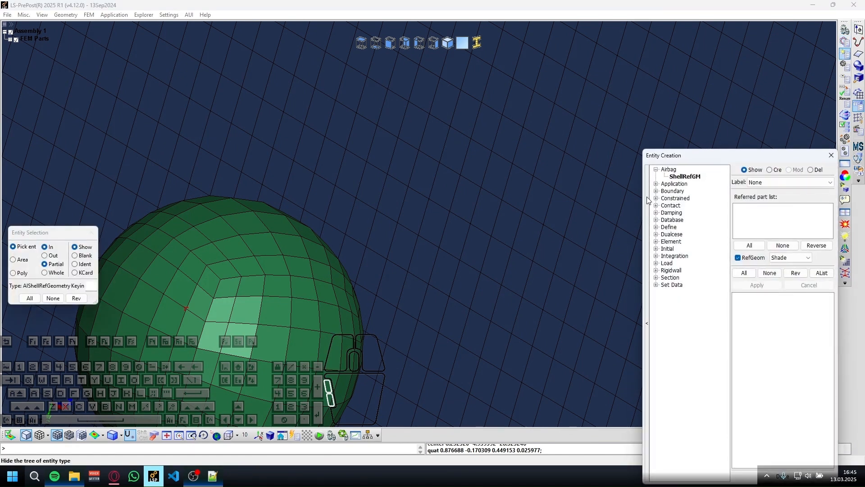
pyautogui.click(656, 191)
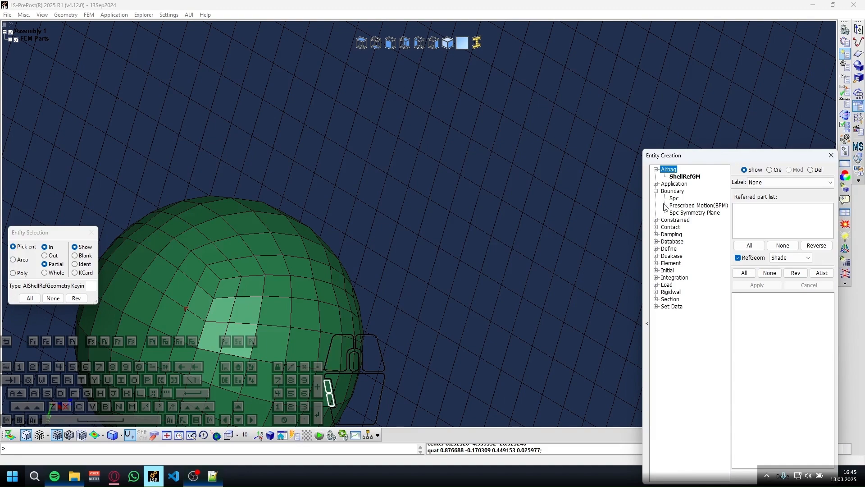
pyautogui.click(674, 198)
pyautogui.keyDown('shift'); pyautogui.scroll(-8, 481, 215); pyautogui.keyUp('shift')
pyautogui.keyDown('shift'); pyautogui.moveTo(480, 214); pyautogui.dragTo(550, 207); pyautogui.keyUp('shift')
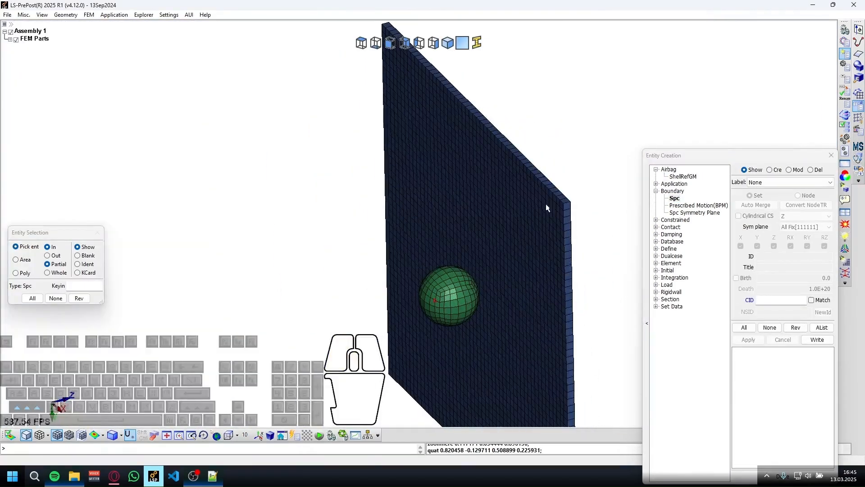
pyautogui.click(776, 170)
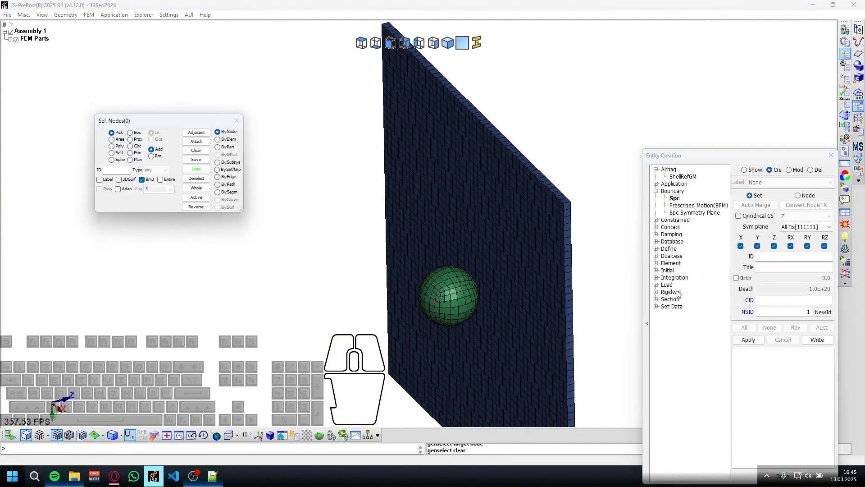
# Examine the plate's outer edges and corner to see where the constrained nodes lie.
pyautogui.keyDown('shift'); pyautogui.scroll(5, 459, 178); pyautogui.keyUp('shift')
pyautogui.keyDown('shift'); pyautogui.moveTo(499, 187); pyautogui.dragTo(228, 262, button='right'); pyautogui.keyUp('shift')
pyautogui.keyDown('shift'); pyautogui.scroll(-3, 228, 262); pyautogui.keyUp('shift')
pyautogui.keyDown('shift'); pyautogui.moveTo(228, 263); pyautogui.dragTo(413, 297); pyautogui.keyUp('shift')
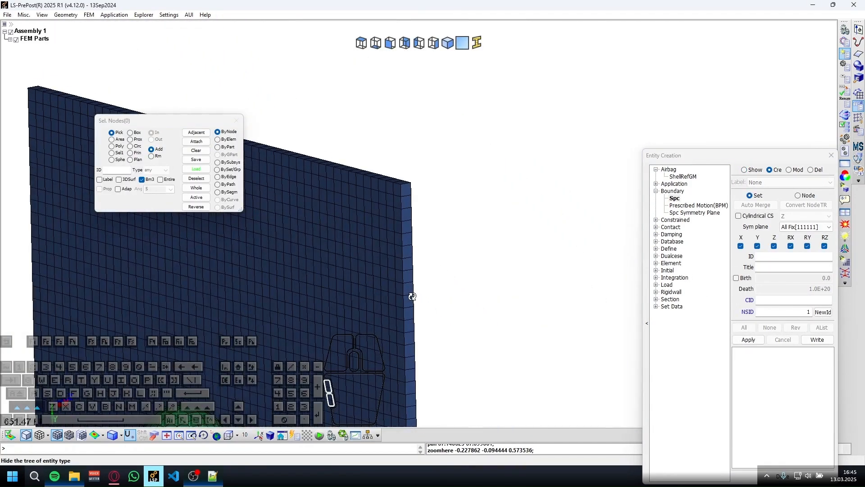
pyautogui.keyDown('shift'); pyautogui.scroll(5, 400, 199); pyautogui.keyUp('shift')
pyautogui.keyDown('shift'); pyautogui.moveTo(401, 197); pyautogui.dragTo(490, 188); pyautogui.keyUp('shift')
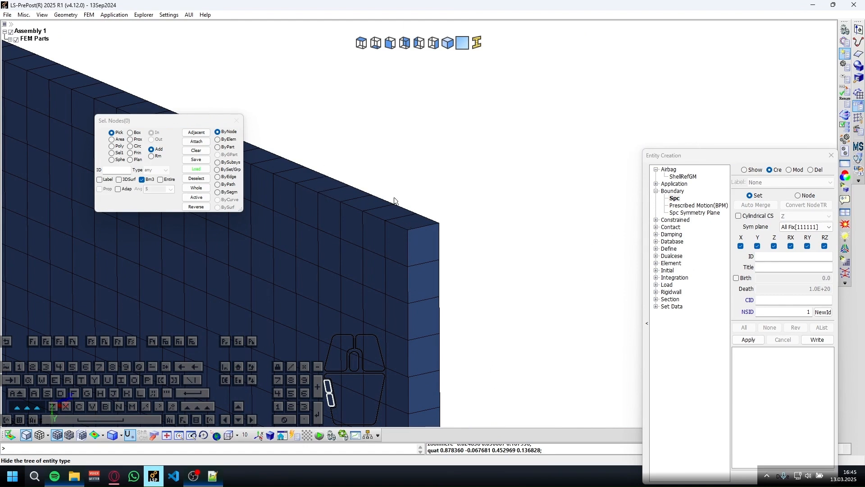
pyautogui.scroll(1, 387, 181)
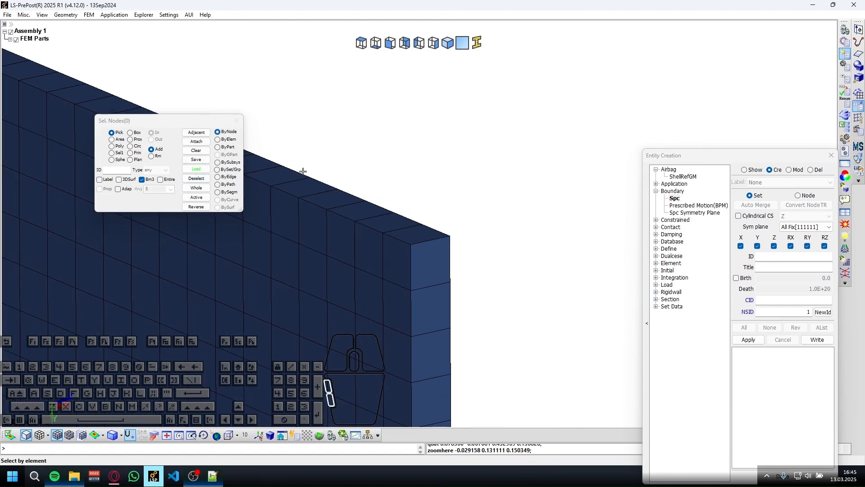
# Select all nodes along the plate's +Y edge with an area selection in a view normal to the plate.
pyautogui.click(390, 43)
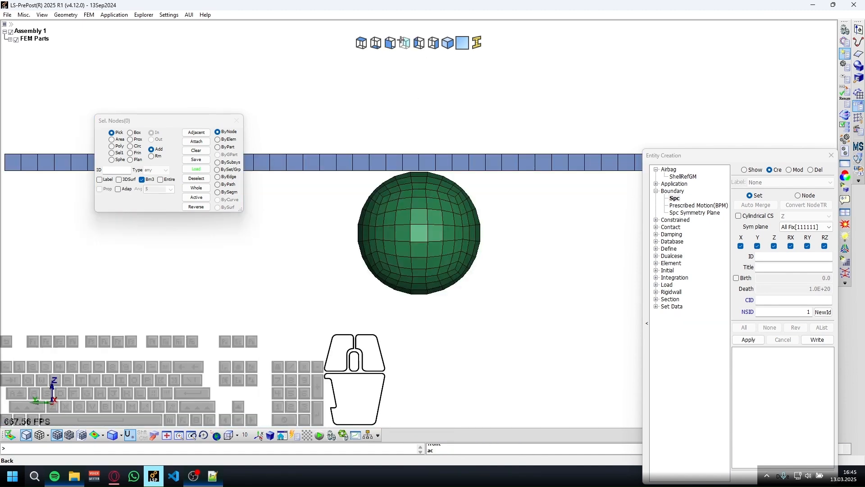
pyautogui.click(405, 42)
pyautogui.scroll(-3, 385, 200)
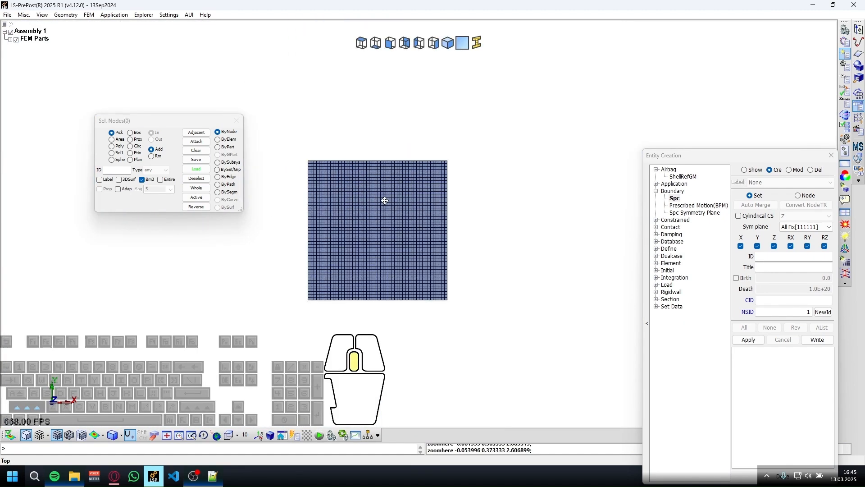
pyautogui.scroll(3, 385, 200)
pyautogui.scroll(-2, 414, 187)
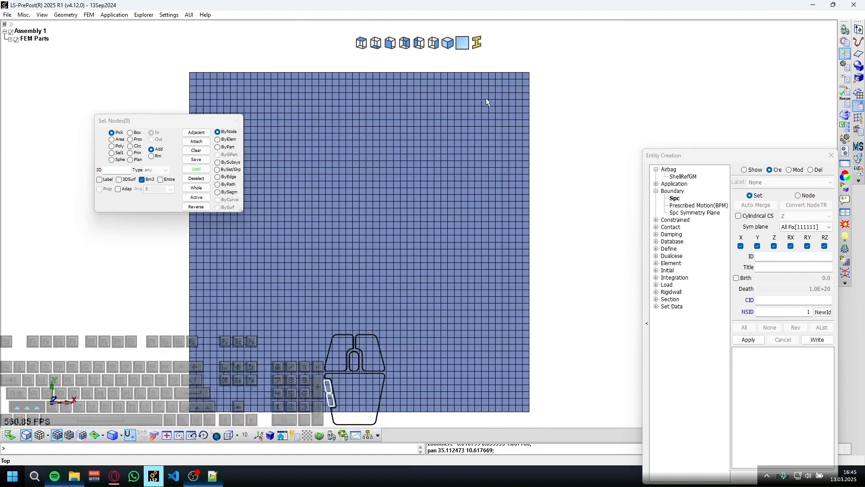
pyautogui.click(119, 139)
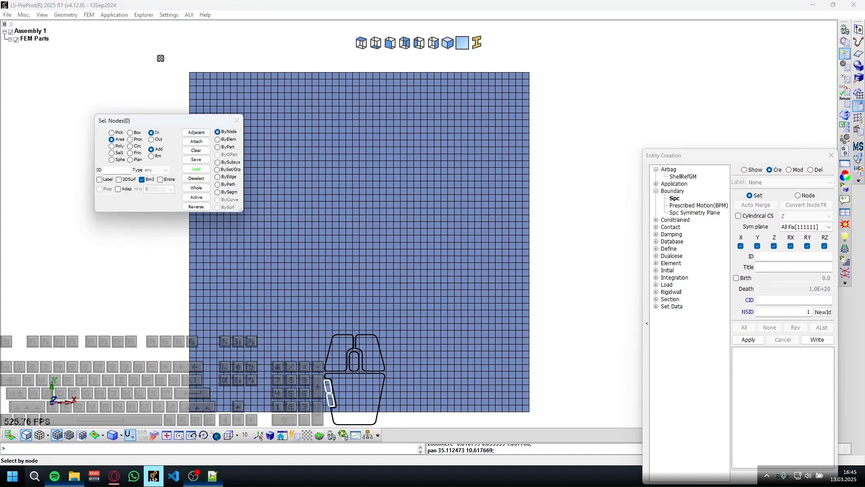
pyautogui.moveTo(148, 53); pyautogui.dragTo(550, 77)
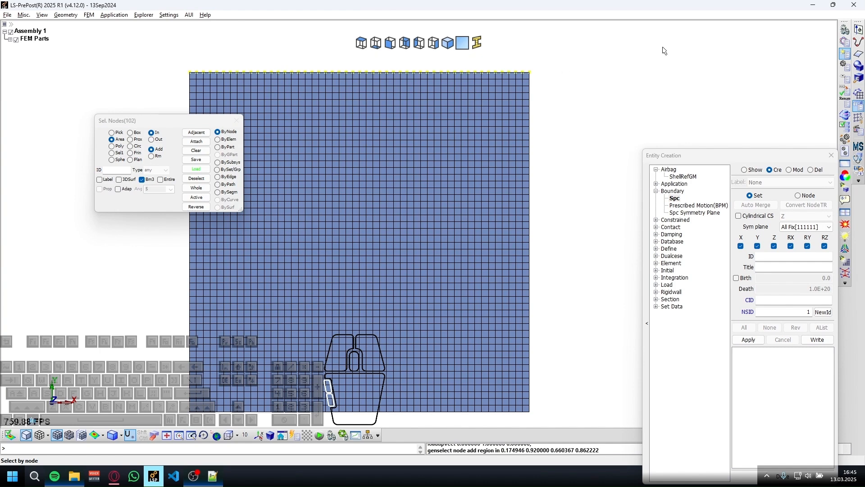
# Add the nodes along the plate's -X edge to the selection with an area selection.
pyautogui.moveTo(543, 76); pyautogui.dragTo(486, 21)
pyautogui.moveTo(191, 52); pyautogui.dragTo(1, 486)
# Switch node selection to by element with propagation at angle 5 and pick one of the plate's narrow side faces.
pyautogui.click(217, 139)
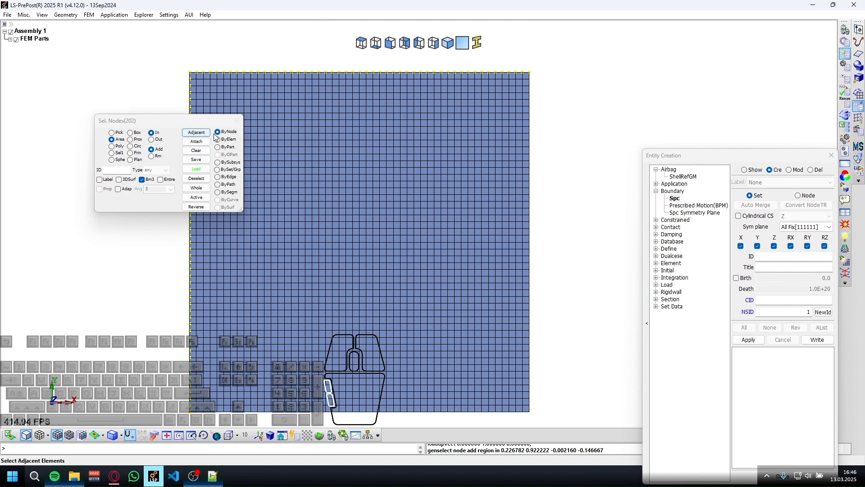
pyautogui.click(113, 189)
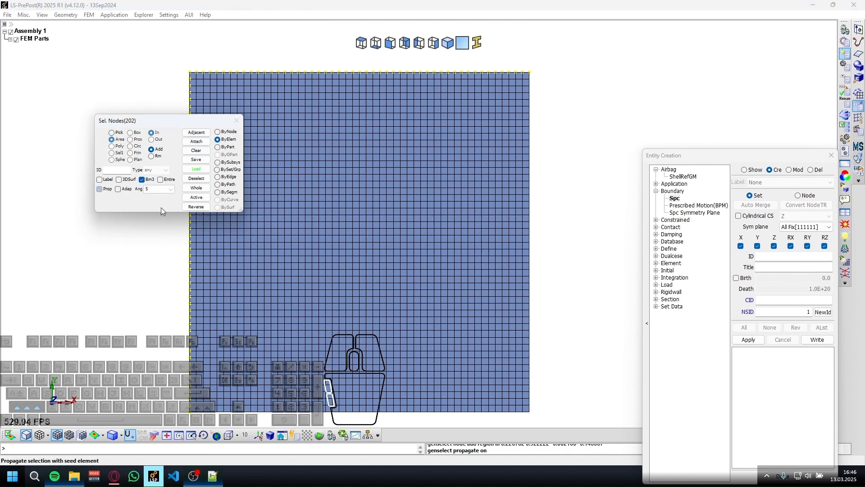
pyautogui.keyDown('shift'); pyautogui.moveTo(451, 203); pyautogui.dragTo(536, 202); pyautogui.keyUp('shift')
pyautogui.scroll(5, 382, 209)
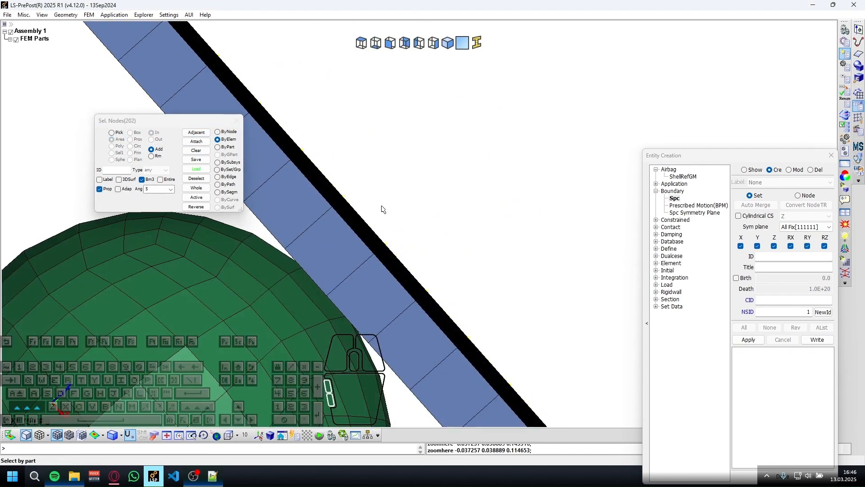
pyautogui.click(105, 190)
pyautogui.click(105, 189)
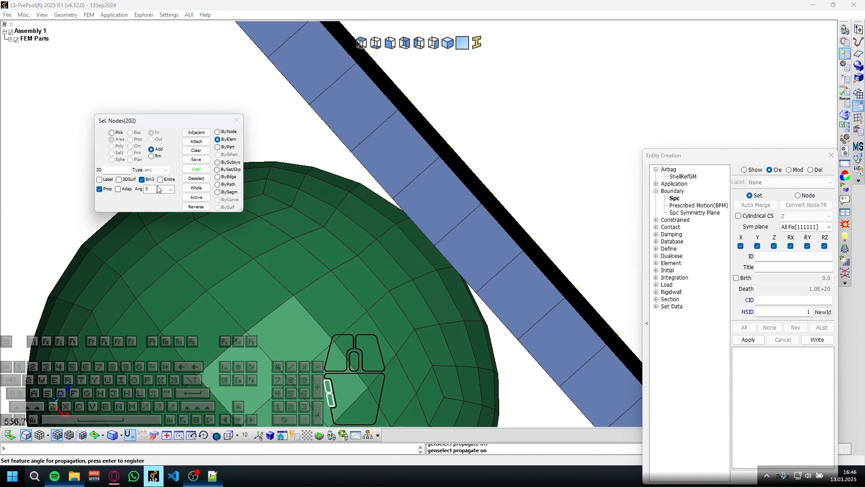
pyautogui.scroll(1, 161, 192)
pyautogui.click(494, 253)
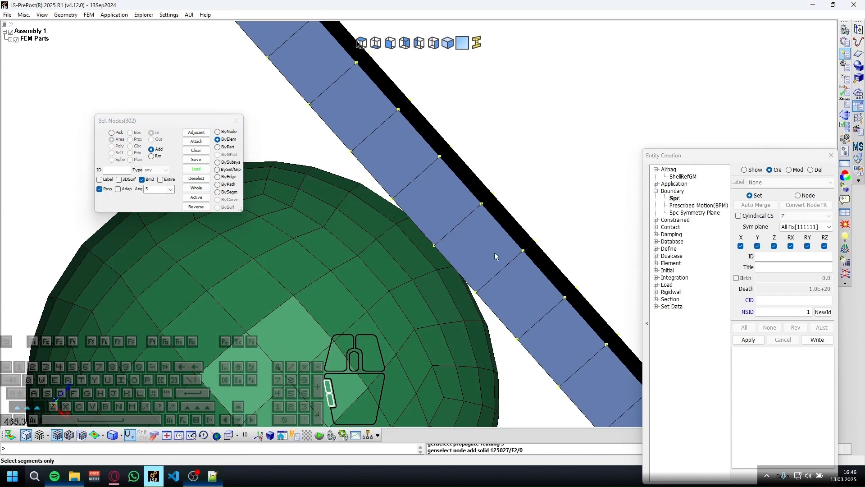
# Try to select the plate's remaining side faces in one pick with the propagation angle set to 90.
pyautogui.scroll(-10, 494, 253)
pyautogui.scroll(10, 454, 223)
pyautogui.keyDown('shift'); pyautogui.moveTo(572, 200); pyautogui.dragTo(328, 190, button='middle'); pyautogui.keyUp('shift')
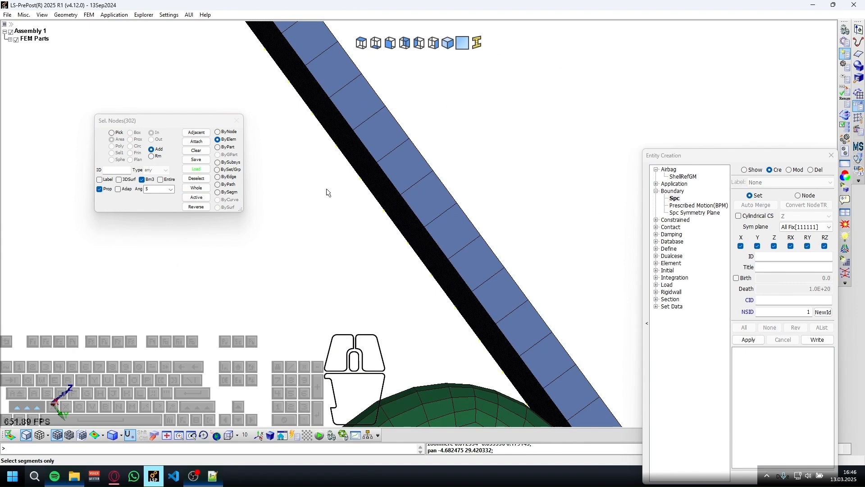
pyautogui.keyDown('shift'); pyautogui.moveTo(427, 166); pyautogui.dragTo(430, 207, button='middle'); pyautogui.keyUp('shift')
pyautogui.doubleClick(164, 188)
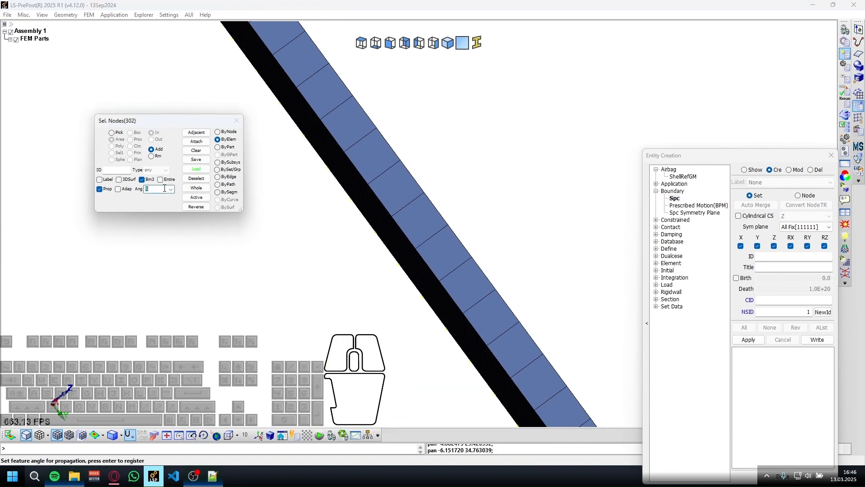
pyautogui.press('Return')
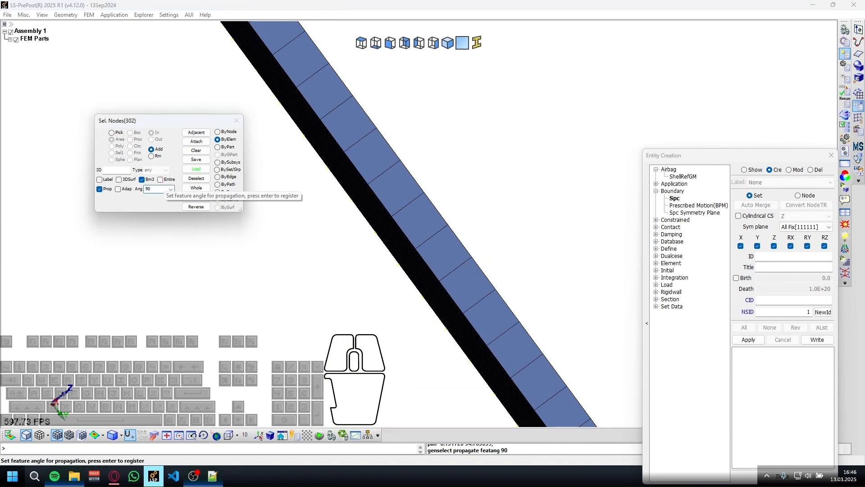
pyautogui.click(356, 134)
pyautogui.scroll(-7, 382, 160)
pyautogui.keyDown('ctrl'); pyautogui.moveTo(384, 160); pyautogui.dragTo(465, 272); pyautogui.keyUp('ctrl')
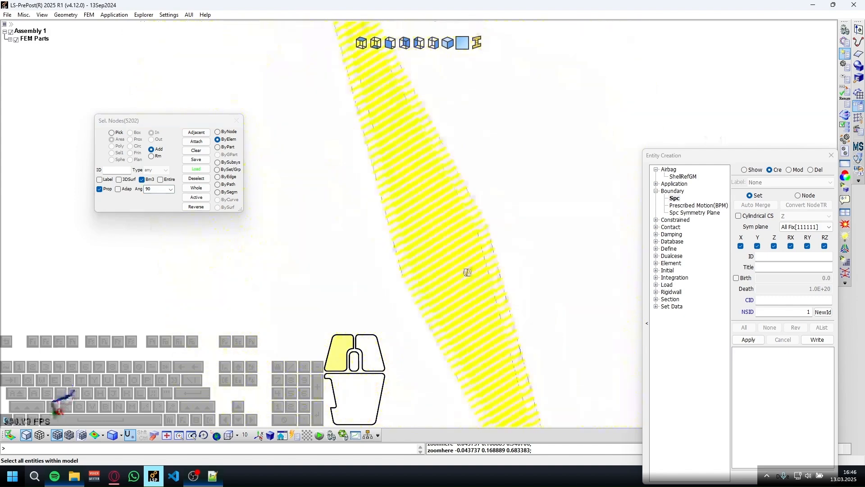
# Set the propagation angle back to 5 and clear the entire node selection.
pyautogui.doubleClick(152, 189)
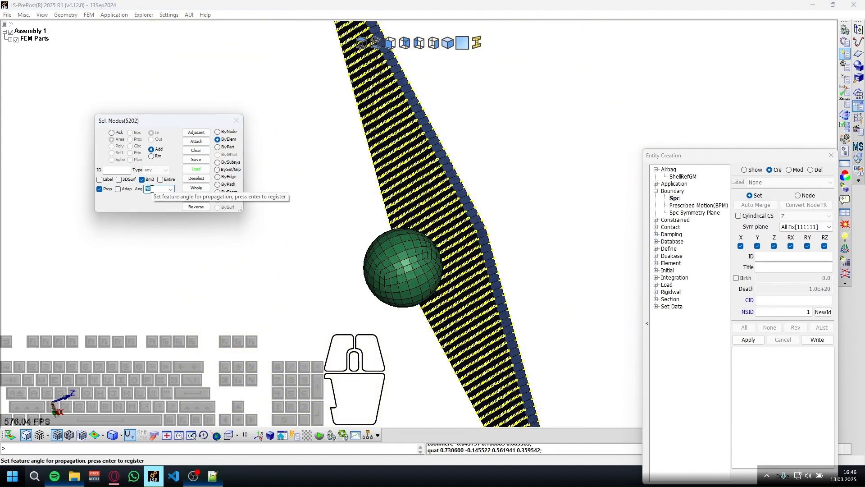
pyautogui.write('5')
pyautogui.press('Return')
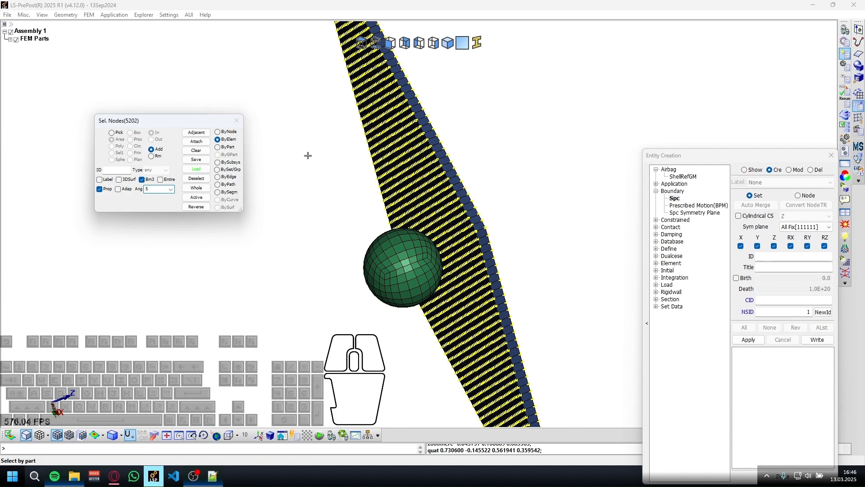
pyautogui.click(196, 150)
pyautogui.click(475, 222)
pyautogui.rightClick(473, 247)
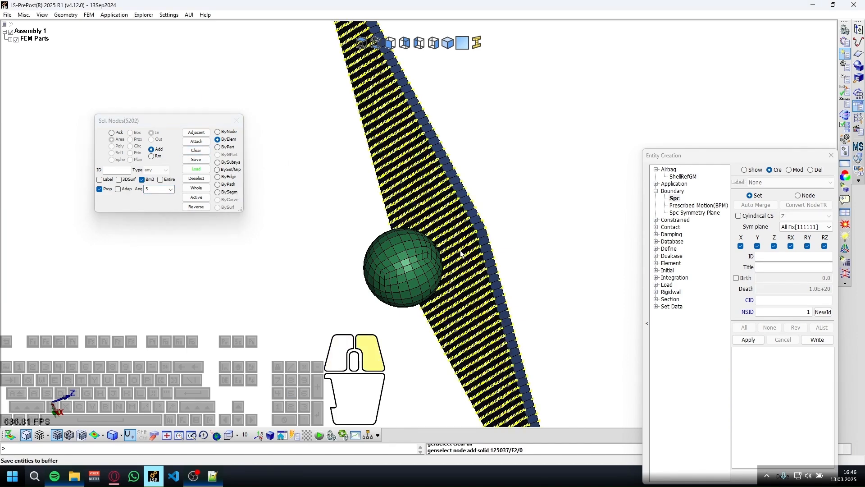
pyautogui.click(468, 221)
pyautogui.rightClick(479, 243)
# Register the propagation angle of 5 and select the nodes on two adjoining narrow side faces of the plate.
pyautogui.click(159, 189)
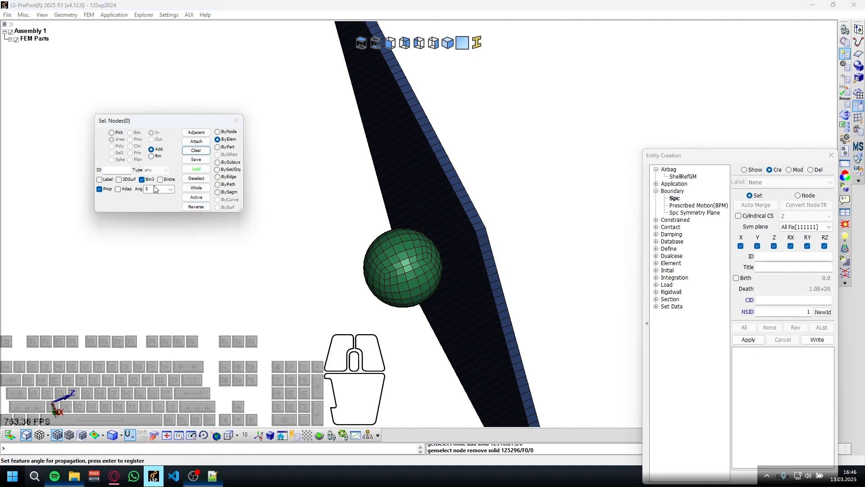
pyautogui.press('Return')
pyautogui.click(453, 192)
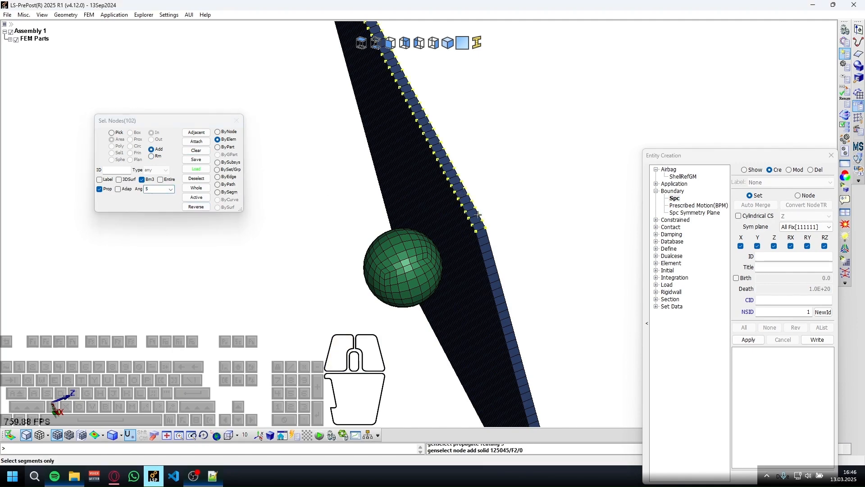
pyautogui.scroll(2, 453, 192)
# Add the nodes on the plate's third narrow side face to the selection.
pyautogui.scroll(-3, 454, 334)
pyautogui.moveTo(417, 382); pyautogui.dragTo(372, 231, button='middle')
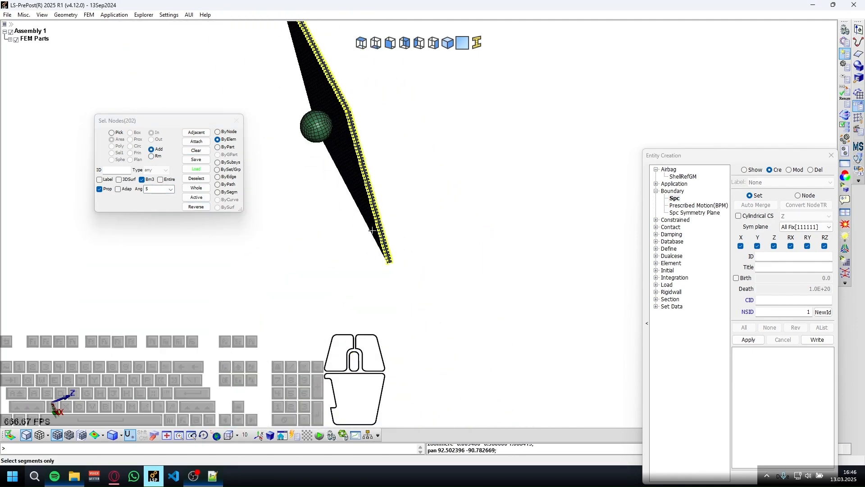
pyautogui.middleClick(349, 192)
pyautogui.moveTo(388, 288); pyautogui.dragTo(371, 195, button='middle')
pyautogui.keyDown('shift'); pyautogui.moveTo(376, 195); pyautogui.dragTo(336, 62); pyautogui.keyUp('shift')
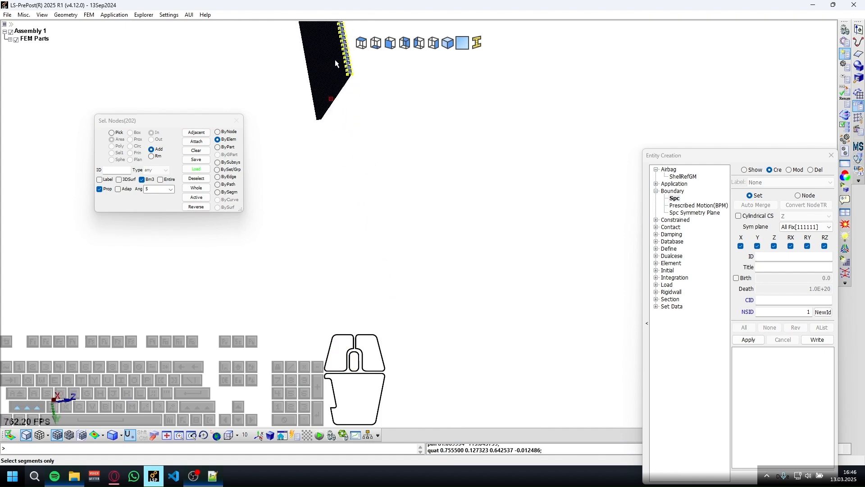
pyautogui.keyDown('shift'); pyautogui.moveTo(332, 126); pyautogui.dragTo(368, 352, button='middle'); pyautogui.keyUp('shift')
pyautogui.scroll(6, 505, 292)
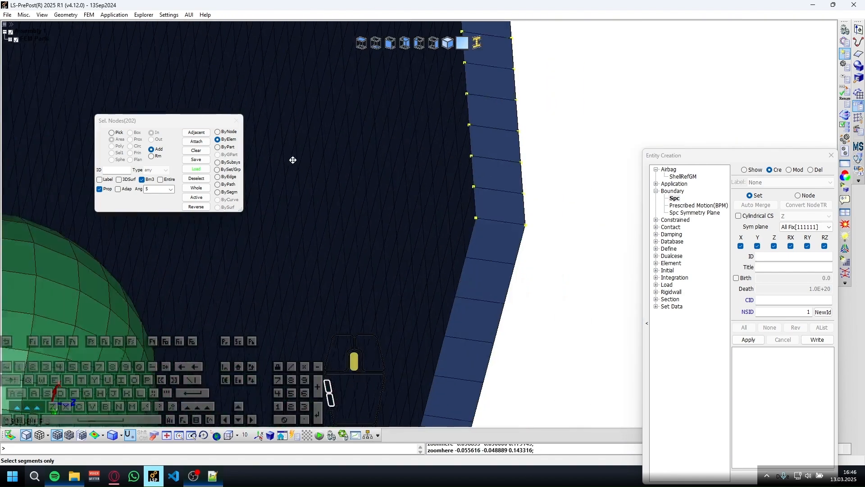
pyautogui.click(476, 230)
# Add the nodes on the plate's fourth side face, create the fully fixed SPC node set, and close Entity Creation.
pyautogui.scroll(-2, 448, 232)
pyautogui.keyDown('shift'); pyautogui.moveTo(448, 231); pyautogui.dragTo(508, 80); pyautogui.keyUp('shift')
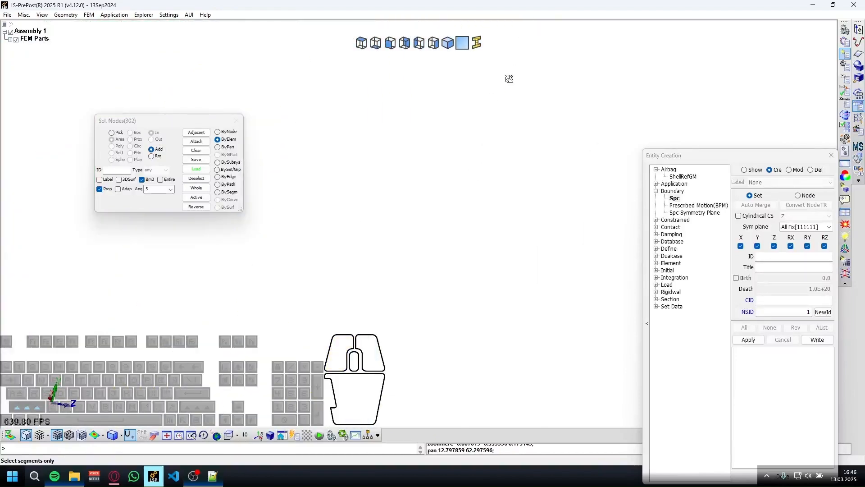
pyautogui.keyDown('shift'); pyautogui.moveTo(504, 315); pyautogui.dragTo(500, 2, button='middle'); pyautogui.keyUp('shift')
pyautogui.scroll(-5, 468, 270)
pyautogui.keyDown('shift'); pyautogui.moveTo(437, 396); pyautogui.dragTo(444, 27, button='middle'); pyautogui.keyUp('shift')
pyautogui.scroll(5, 462, 156)
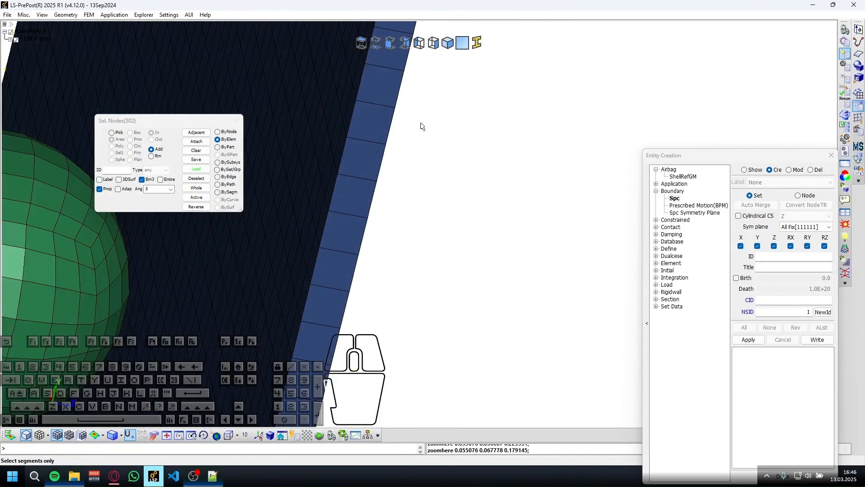
pyautogui.click(376, 121)
pyautogui.click(743, 340)
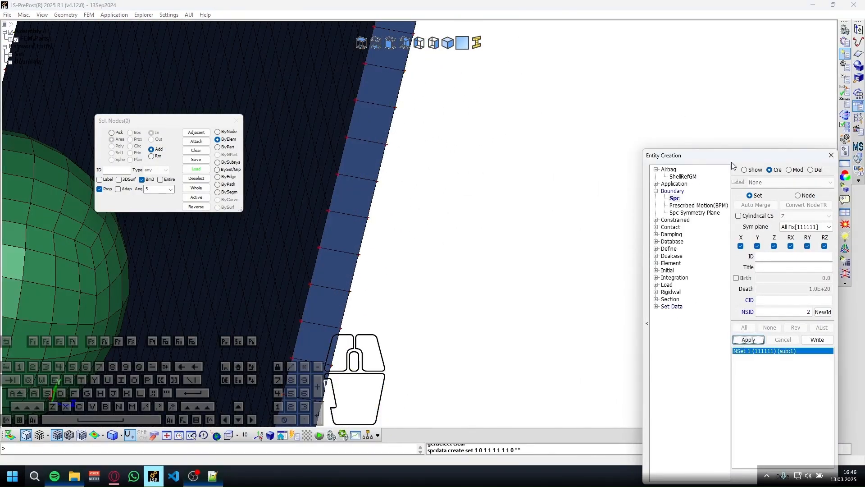
pyautogui.click(831, 156)
# Open the Keyword Manager and limit it to the model's keywords to check the entries under BOUNDARY.
pyautogui.click(845, 42)
pyautogui.scroll(-4, 729, 270)
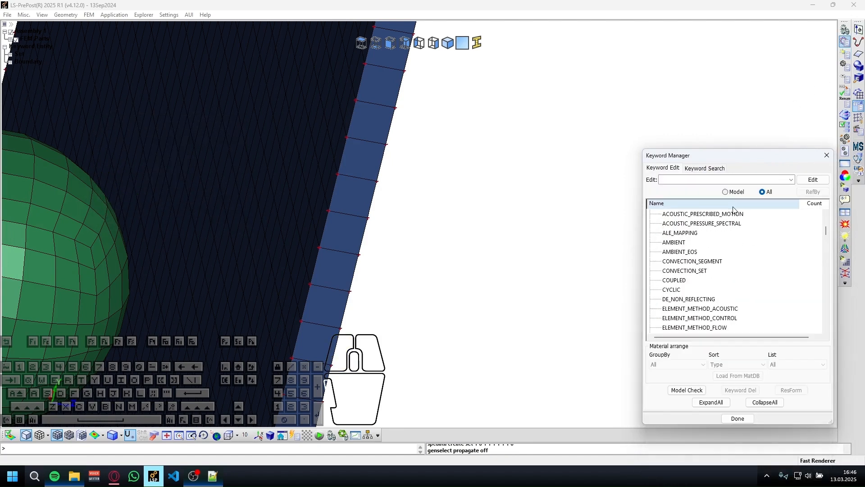
pyautogui.click(725, 192)
pyautogui.click(651, 217)
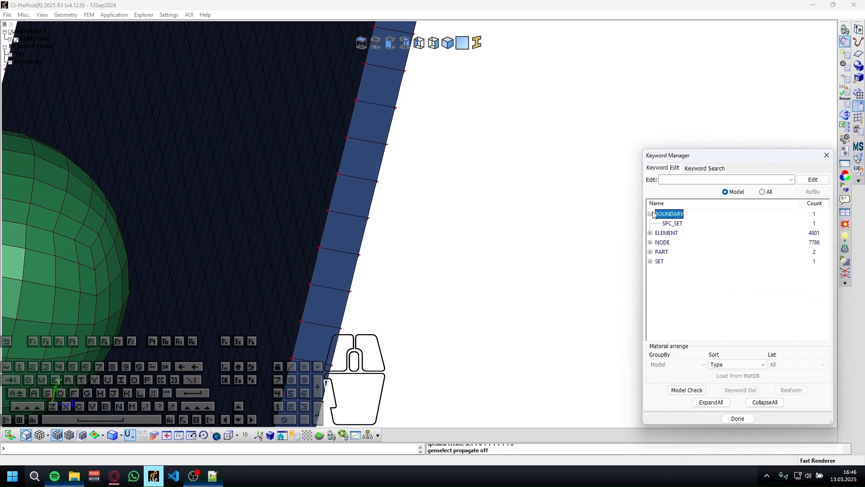
# List all keywords with every group collapsed, and expand the CONTACT group.
pyautogui.click(763, 192)
pyautogui.click(771, 403)
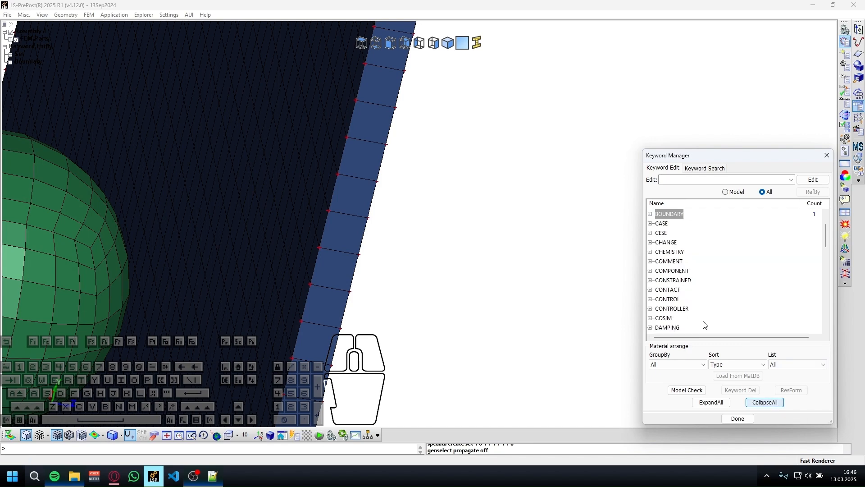
pyautogui.scroll(-2, 684, 239)
pyautogui.scroll(3, 682, 246)
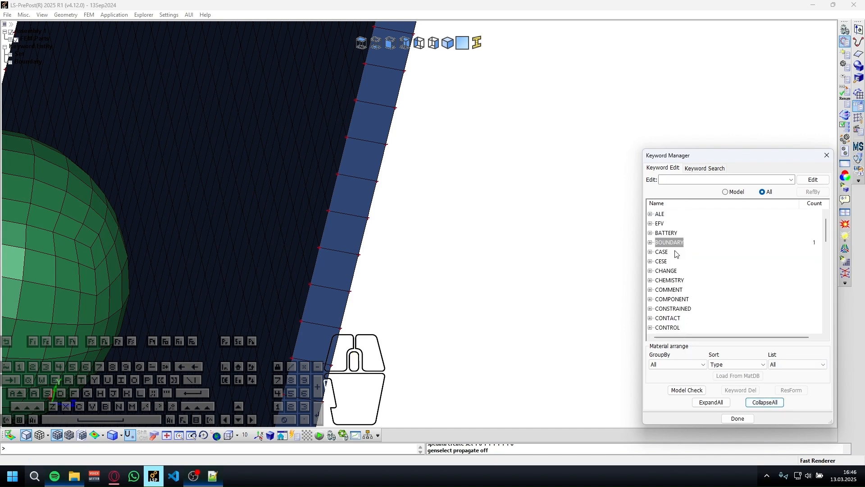
pyautogui.scroll(-1, 678, 242)
pyautogui.doubleClick(677, 289)
# Find the ERODING_SURFACE_TO_SURFACE contact keyword and open its input form.
pyautogui.scroll(-15, 682, 279)
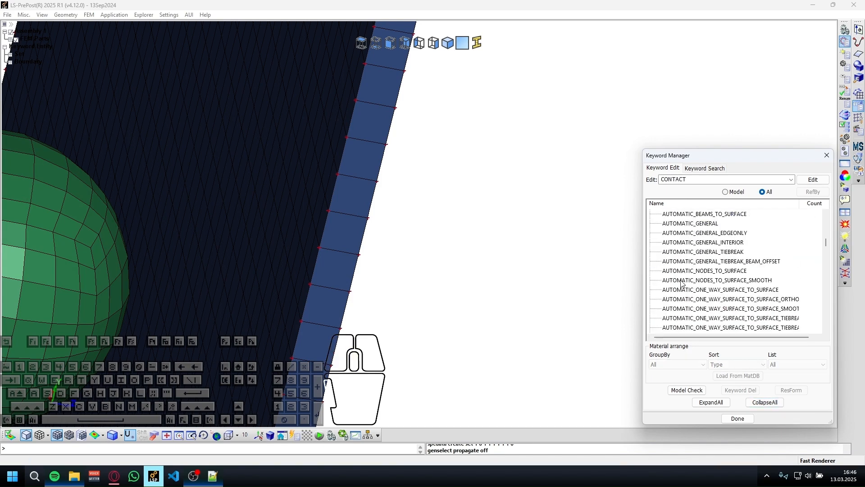
pyautogui.scroll(7, 685, 273)
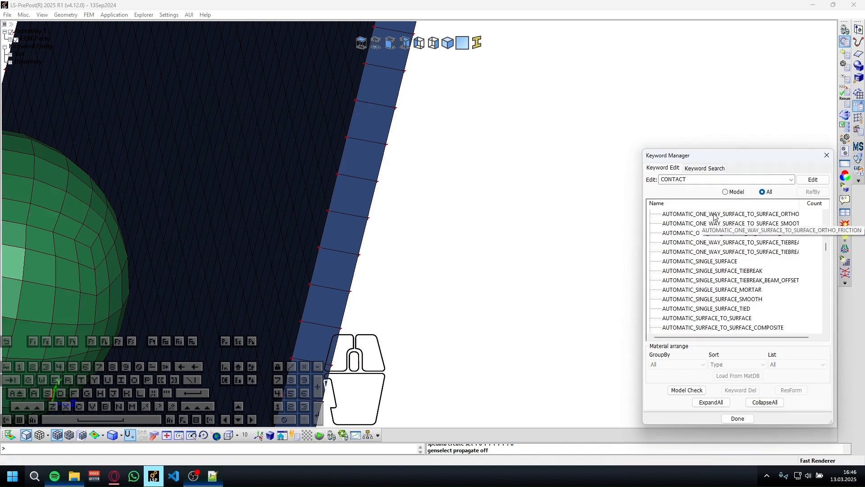
pyautogui.scroll(-4, 699, 256)
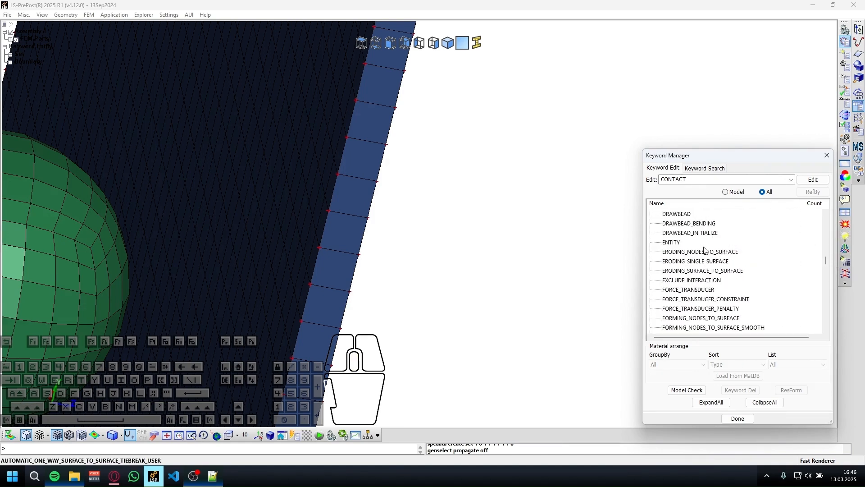
pyautogui.click(702, 271)
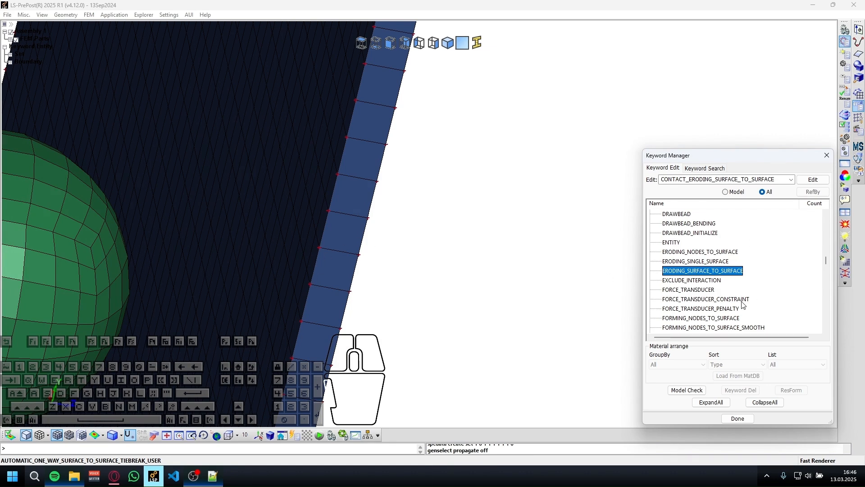
pyautogui.doubleClick(712, 274)
# Set both SURFATYP and SURFBTYP to 3 (part ID) in the eroding contact form.
pyautogui.scroll(-3, 490, 211)
pyautogui.scroll(3, 492, 210)
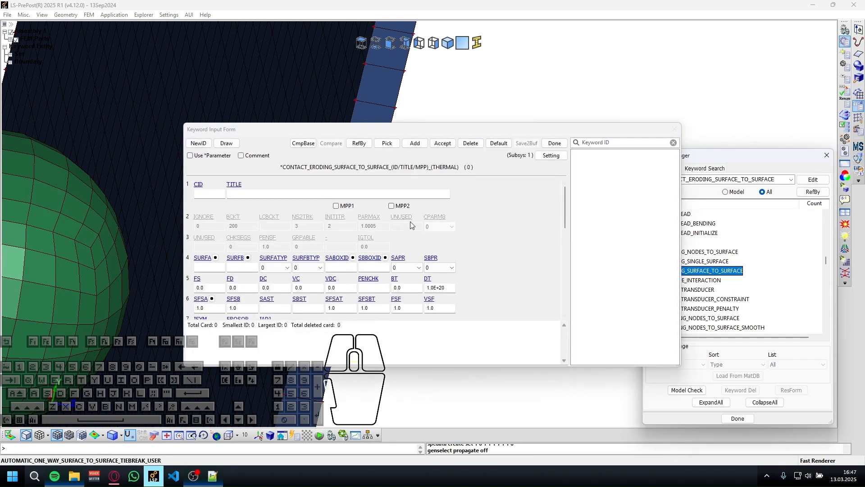
pyautogui.scroll(-1, 411, 225)
pyautogui.click(266, 238)
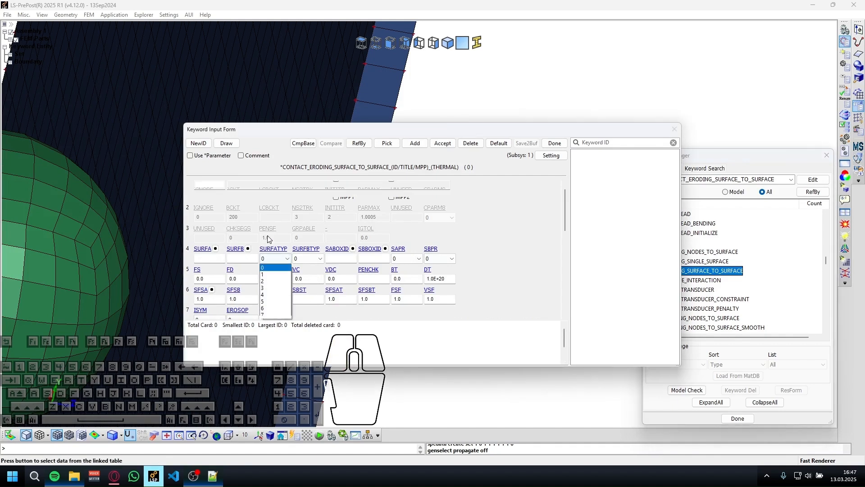
pyautogui.click(272, 242)
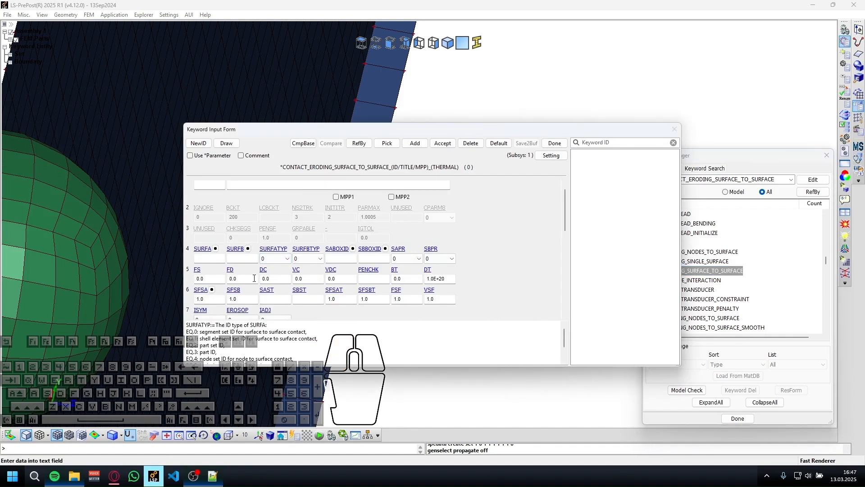
pyautogui.click(281, 259)
pyautogui.write('3')
pyautogui.press('Tab')
# Read the SURFATYP help on segment set and part ID options, and expand FEM Parts to check the part IDs.
pyautogui.scroll(-1, 252, 338)
pyautogui.scroll(1, 252, 338)
pyautogui.moveTo(208, 332); pyautogui.dragTo(422, 330)
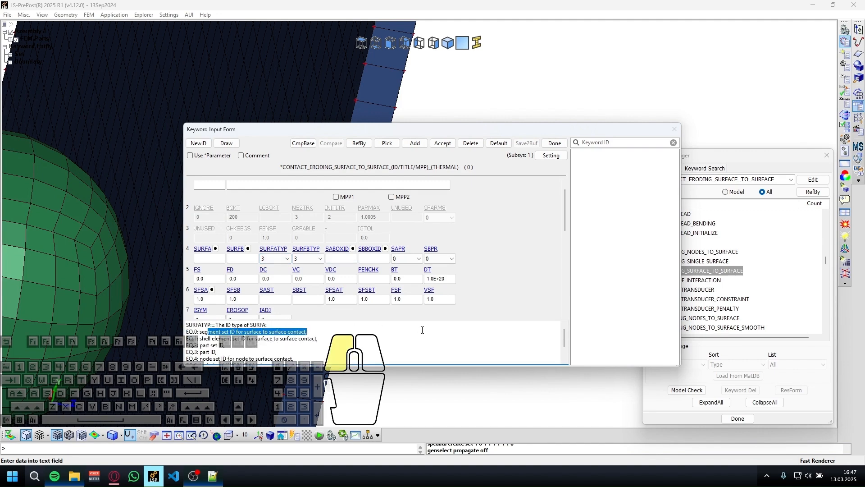
pyautogui.scroll(-1, 428, 332)
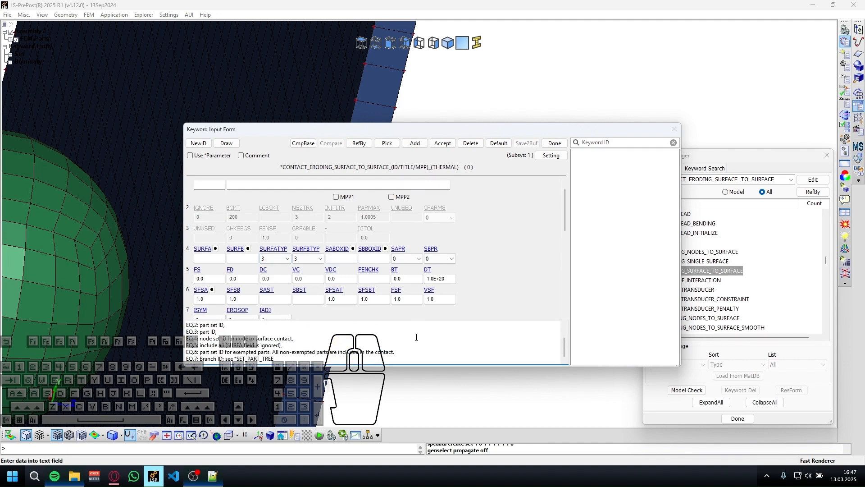
pyautogui.scroll(1, 321, 354)
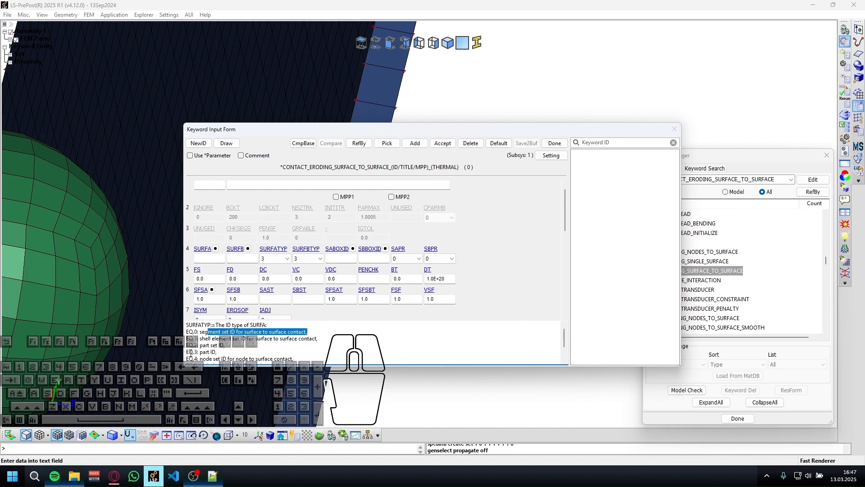
pyautogui.click(10, 40)
pyautogui.keyDown('ctrl'); pyautogui.moveTo(46, 217); pyautogui.dragTo(224, 298, button='middle'); pyautogui.keyUp('ctrl')
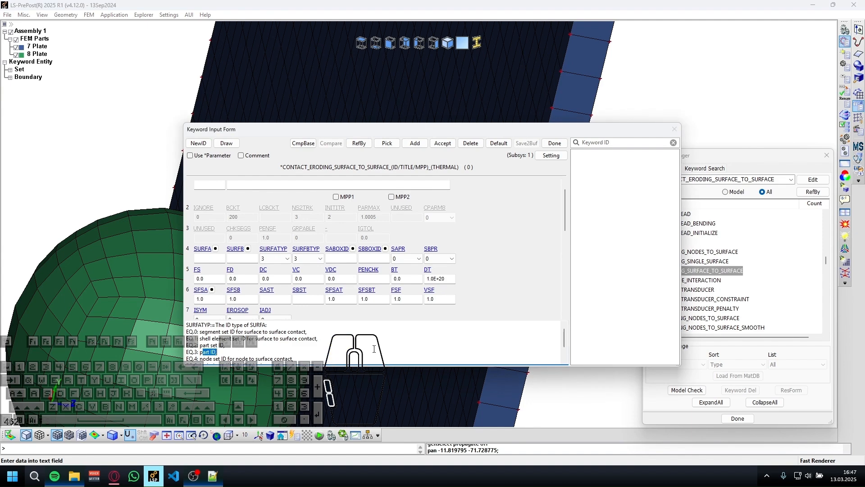
# Set SURFA to 8, SURFB to 7, FS to 0.2 and FD to 0.1 in the eroding contact, and accept the keyword.
pyautogui.click(210, 257)
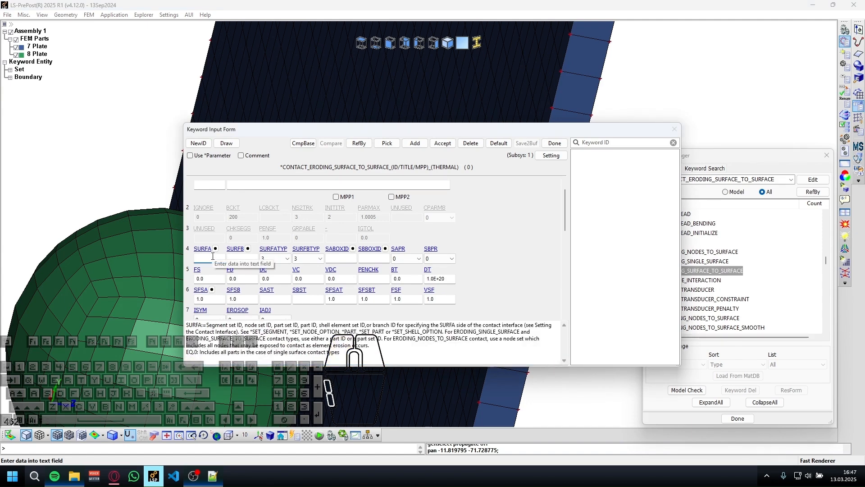
pyautogui.click(215, 279)
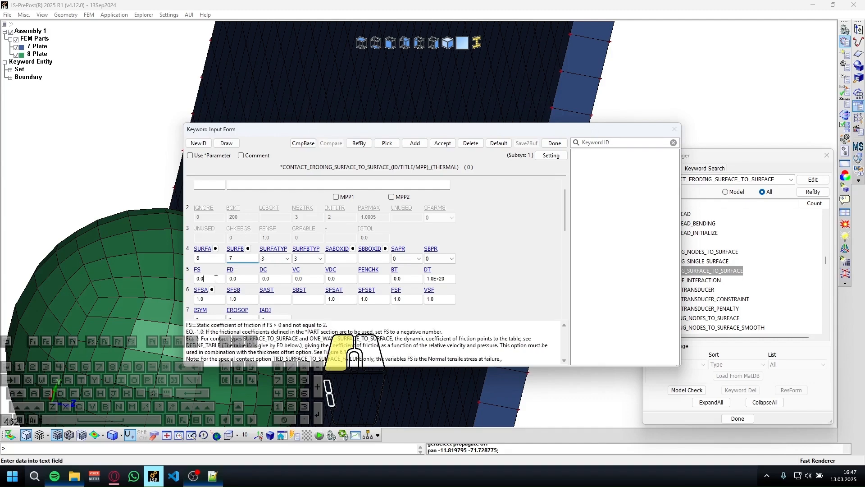
pyautogui.press('BackSpace')
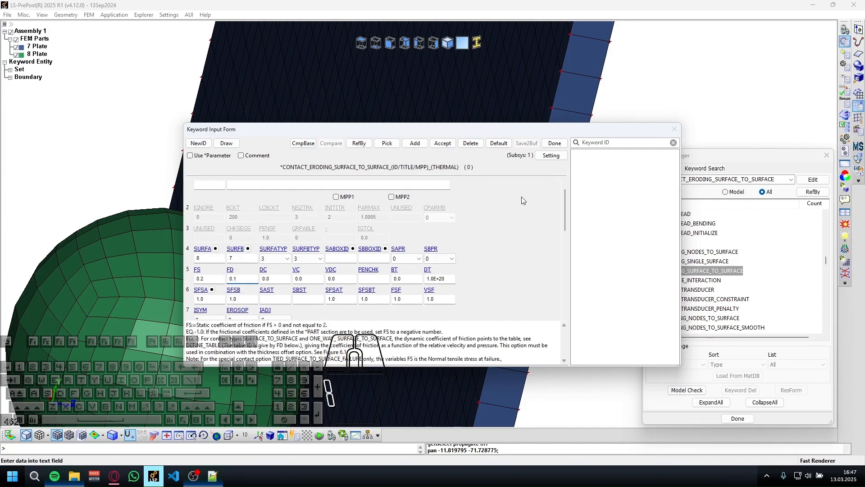
pyautogui.scroll(-3, 521, 196)
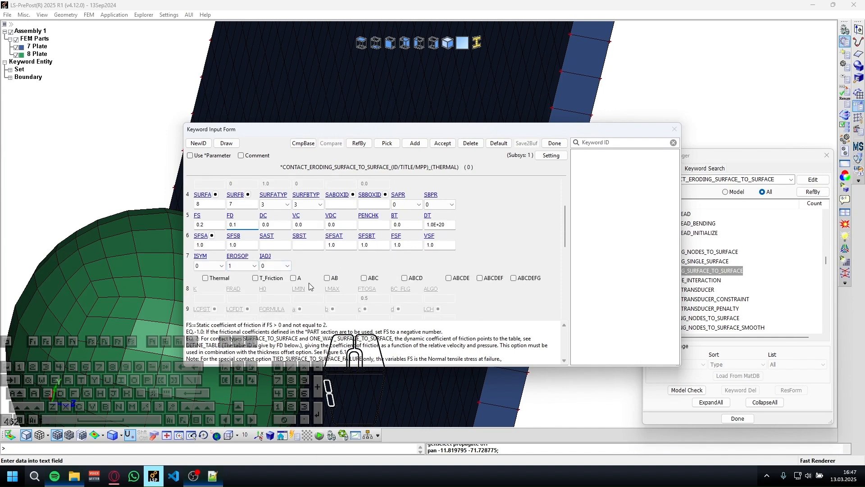
pyautogui.scroll(1, 307, 280)
pyautogui.click(443, 143)
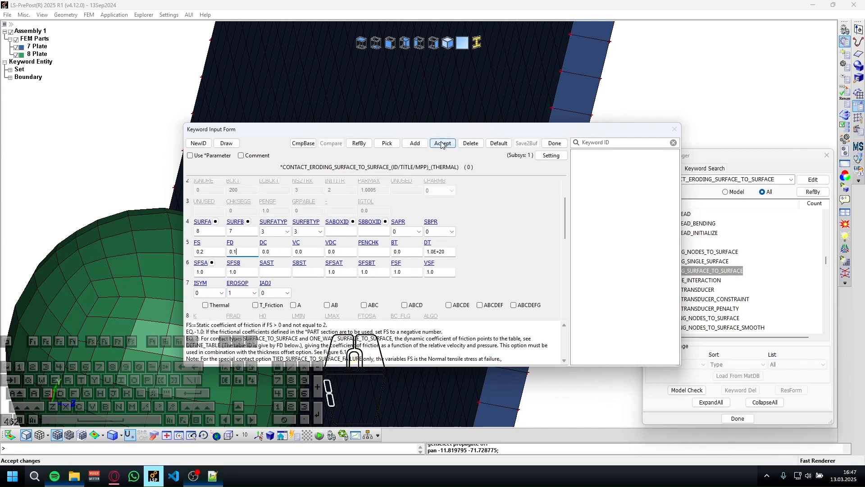
pyautogui.click(557, 145)
# Start saving the keyword file and browse to 0001_LS_DYNA_DOSYALAR\00002_impact_tests on drive E:.
pyautogui.keyDown('shift'); pyautogui.moveTo(577, 158); pyautogui.dragTo(450, 253); pyautogui.keyUp('shift')
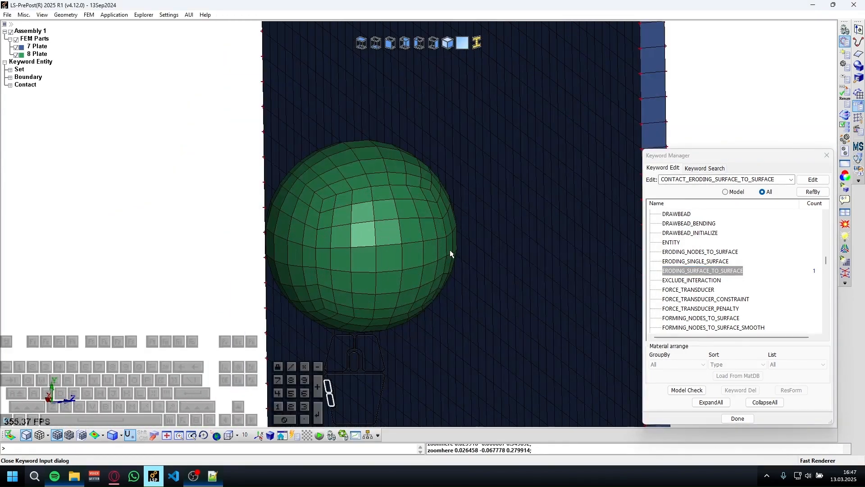
pyautogui.hotkey('ctrl', 's')
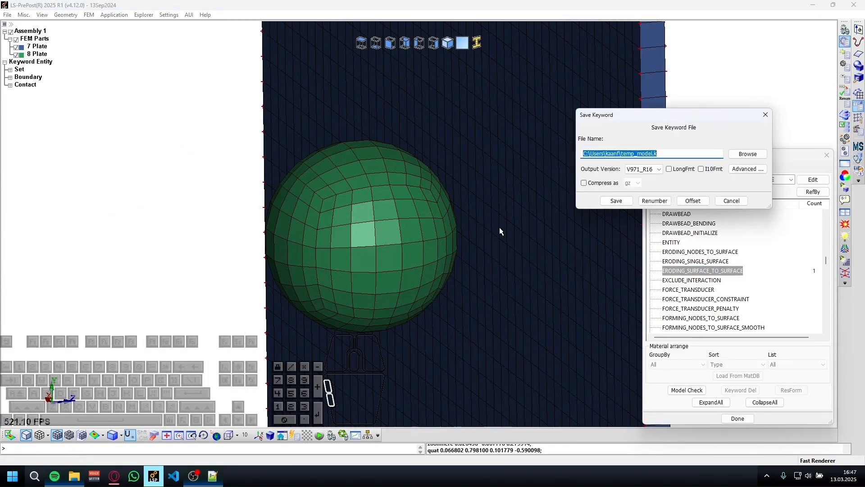
pyautogui.press('End')
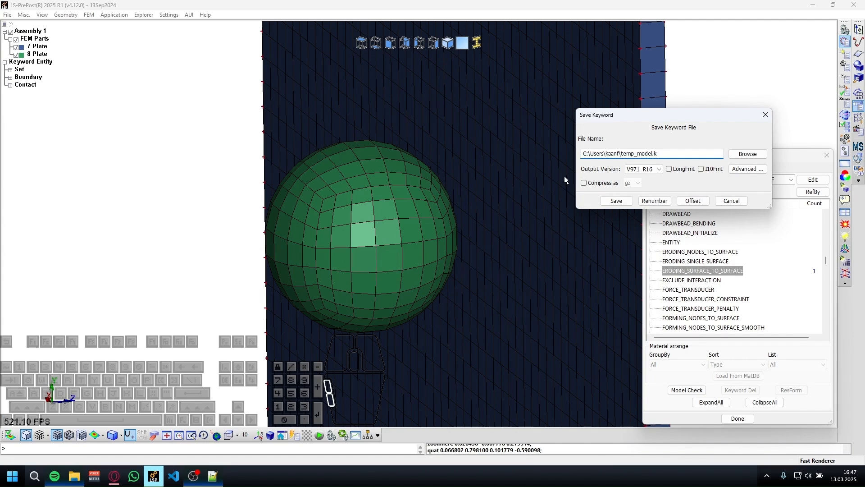
pyautogui.click(747, 154)
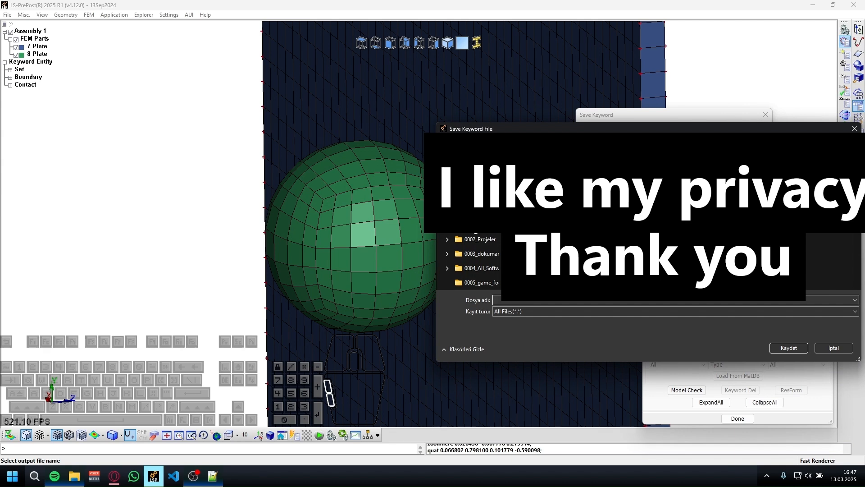
pyautogui.scroll(2, 471, 261)
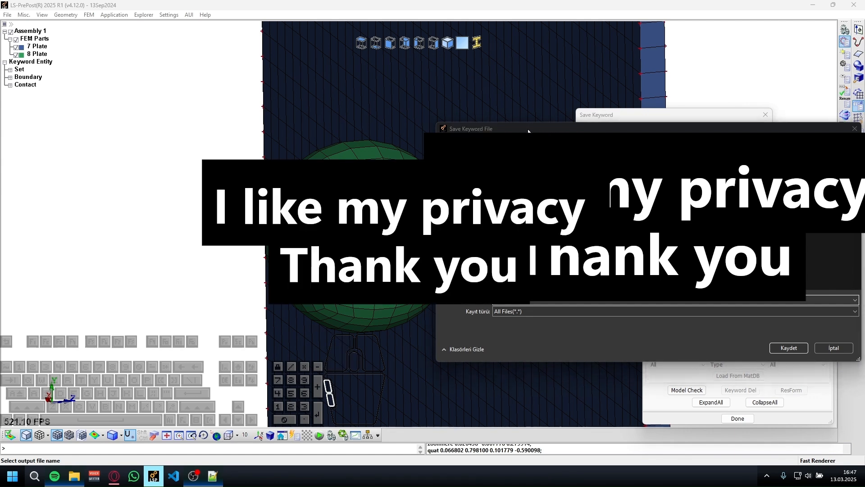
pyautogui.moveTo(551, 128); pyautogui.dragTo(292, 130)
pyautogui.scroll(-5, 212, 244)
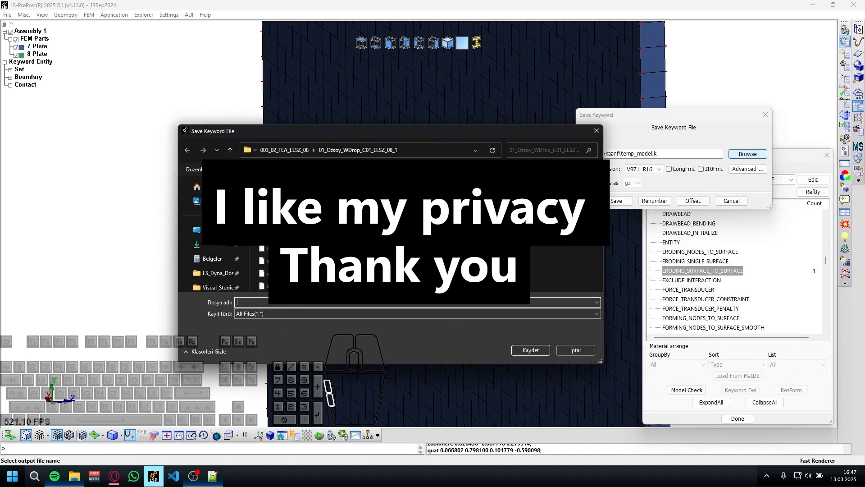
pyautogui.scroll(-5, 212, 243)
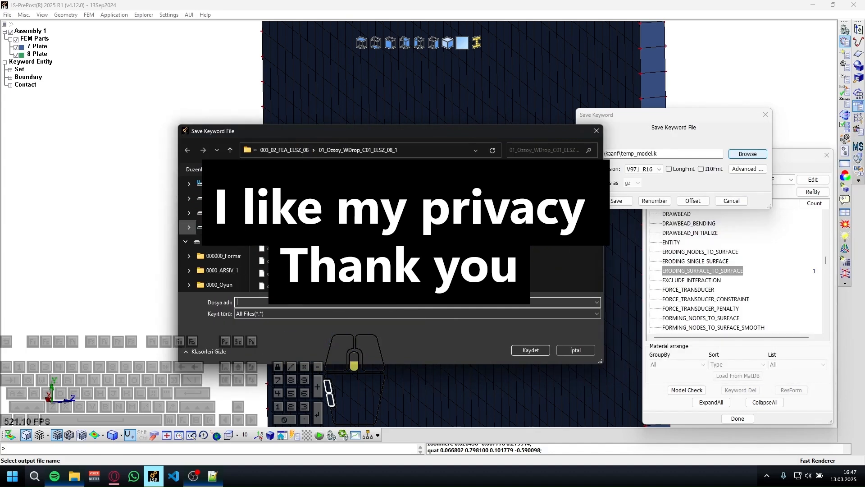
pyautogui.click(211, 213)
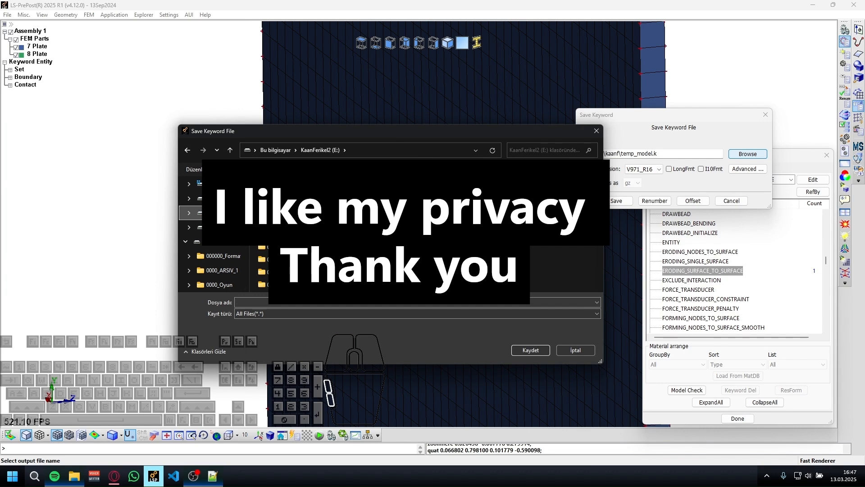
pyautogui.doubleClick(293, 234)
pyautogui.scroll(-2, 293, 245)
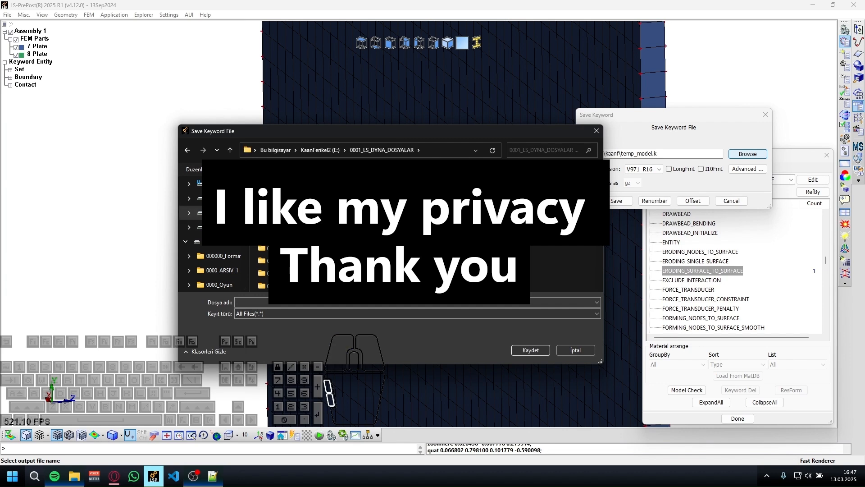
pyautogui.scroll(2, 293, 245)
pyautogui.scroll(-2, 293, 245)
pyautogui.doubleClick(292, 223)
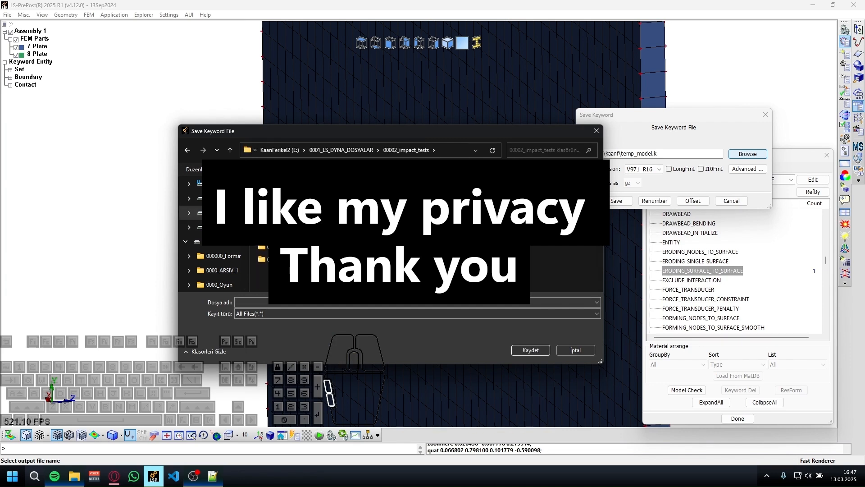
# Create a new folder named yt inside 00002_impact_tests and open it.
pyautogui.rightClick(288, 255)
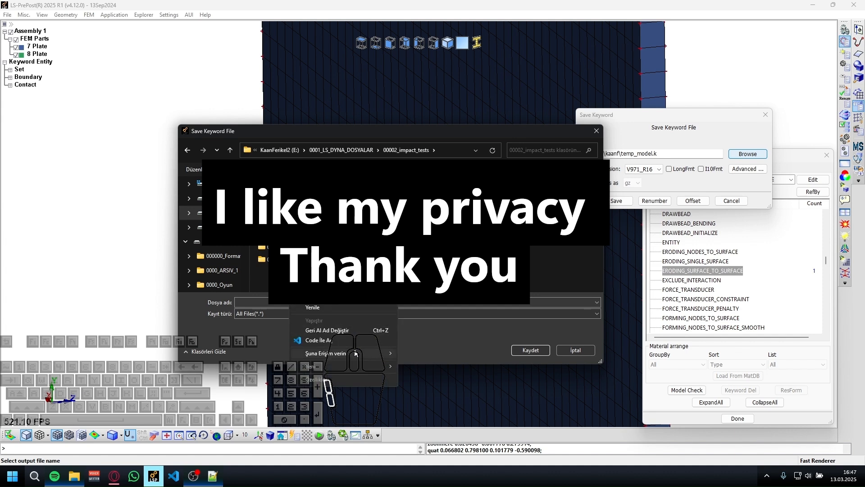
pyautogui.moveTo(376, 366)
pyautogui.click(419, 287)
pyautogui.write('y')
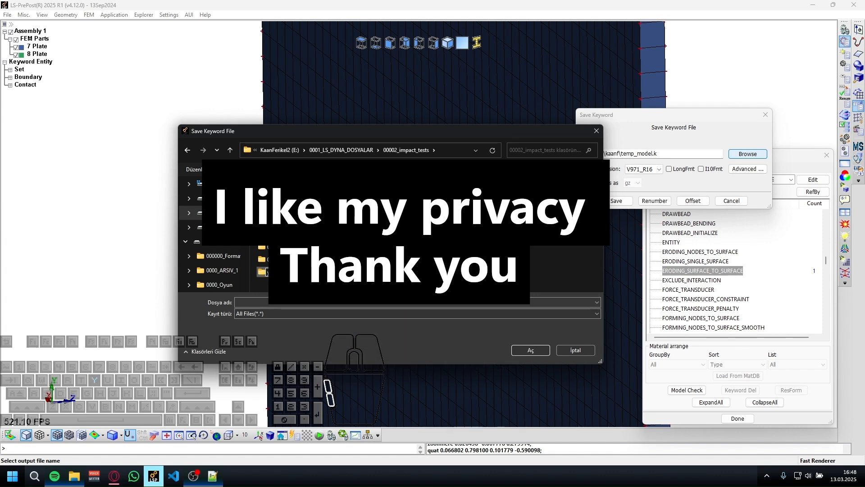
pyautogui.press('Return')
pyautogui.doubleClick(302, 271)
# Save the keyword file as yt_lesoon_1.k in the yt folder.
pyautogui.click(317, 302)
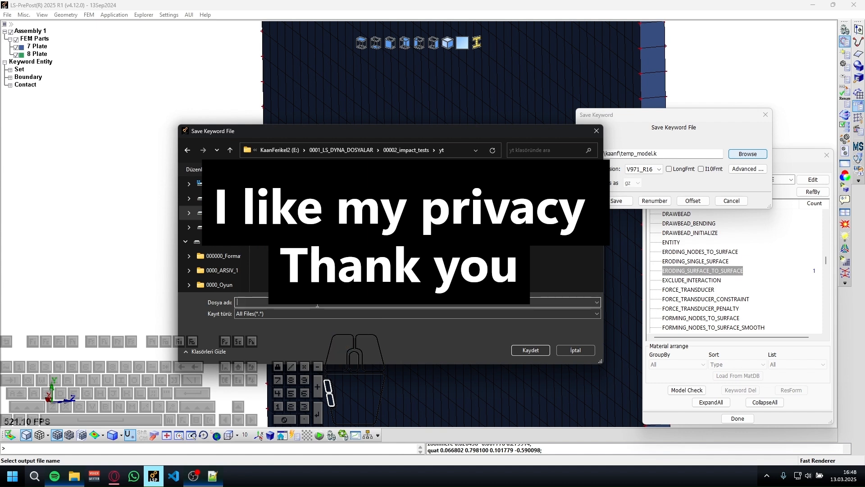
pyautogui.write('yt_s')
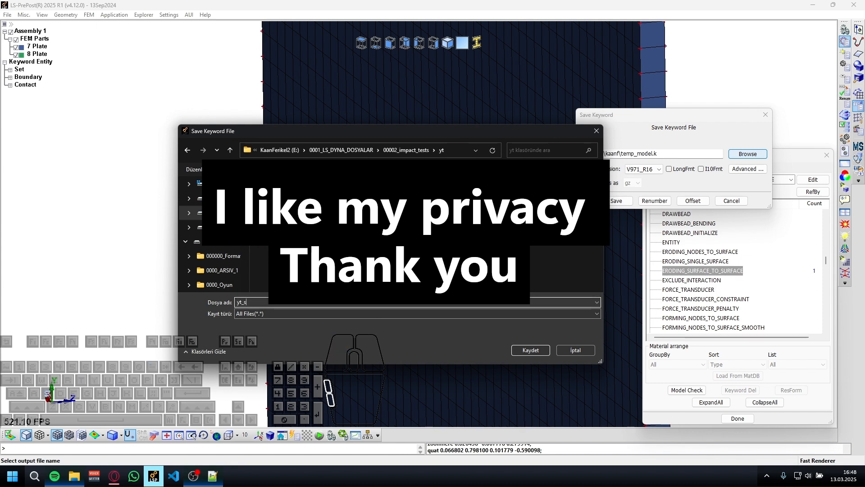
pyautogui.press('BackSpace')
pyautogui.write('lesoon_1')
pyautogui.press('Return')
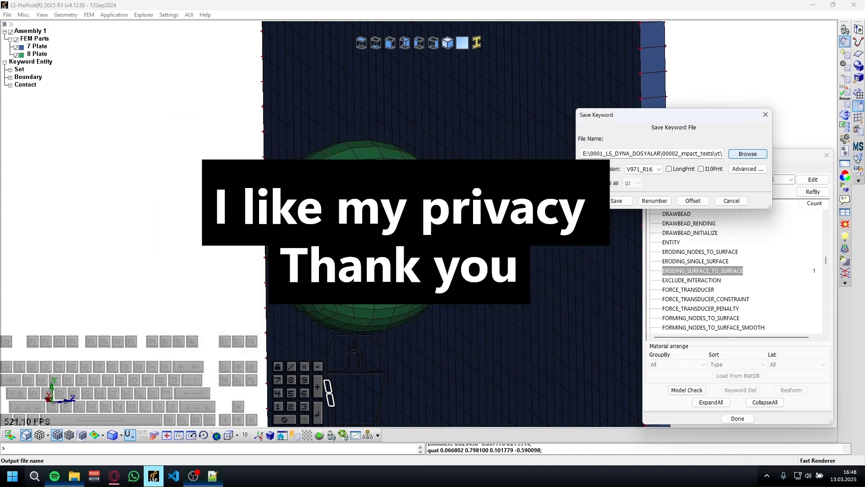
pyautogui.click(610, 200)
pyautogui.keyDown('ctrl'); pyautogui.moveTo(446, 224); pyautogui.dragTo(259, 331); pyautogui.keyUp('ctrl')
pyautogui.keyDown('ctrl'); pyautogui.moveTo(331, 249); pyautogui.dragTo(224, 240, button='middle'); pyautogui.keyUp('ctrl')
pyautogui.keyDown('ctrl'); pyautogui.moveTo(225, 240); pyautogui.dragTo(292, 172); pyautogui.keyUp('ctrl')
pyautogui.scroll(-5, 240, 233)
pyautogui.moveTo(241, 233)
pyautogui.keyDown('ctrl'); pyautogui.mouseDown(button='middle')
pyautogui.moveTo(252, 217)
pyautogui.moveTo(521, 208)
pyautogui.mouseUp(button='middle'); pyautogui.keyUp('ctrl')
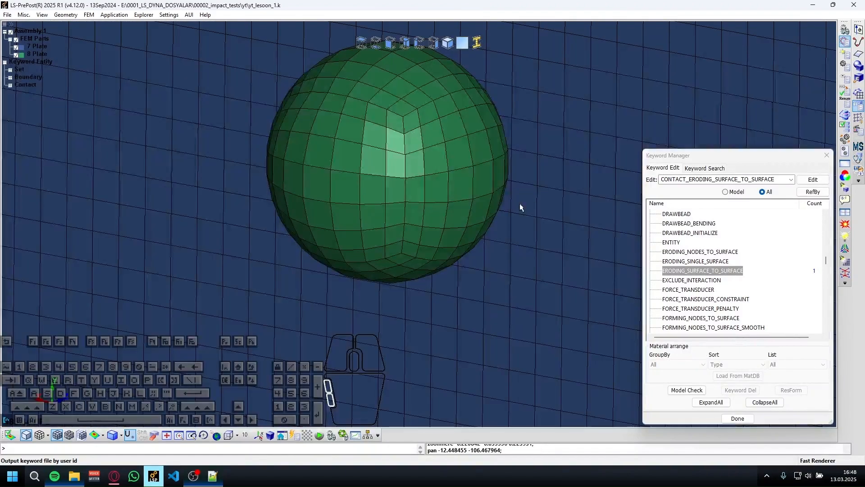
# List only the keywords used in the model and check the BOUNDARY and CONTACT groups.
pyautogui.scroll(-10, 738, 266)
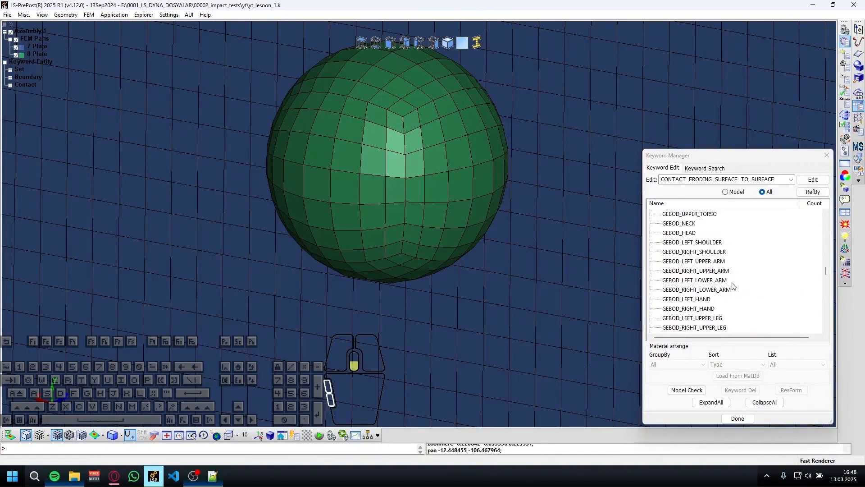
pyautogui.click(724, 191)
pyautogui.click(666, 215)
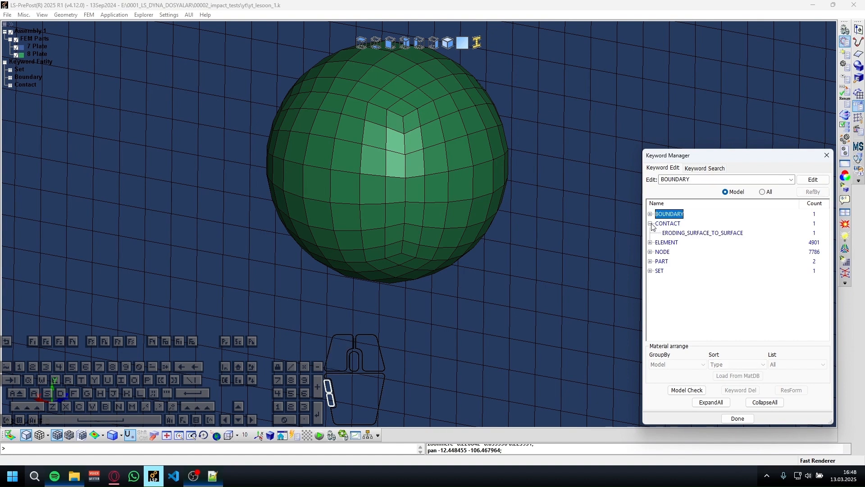
pyautogui.click(675, 223)
# List all keywords again, find TERMINATION in the CONTROL group and open its input form.
pyautogui.click(762, 191)
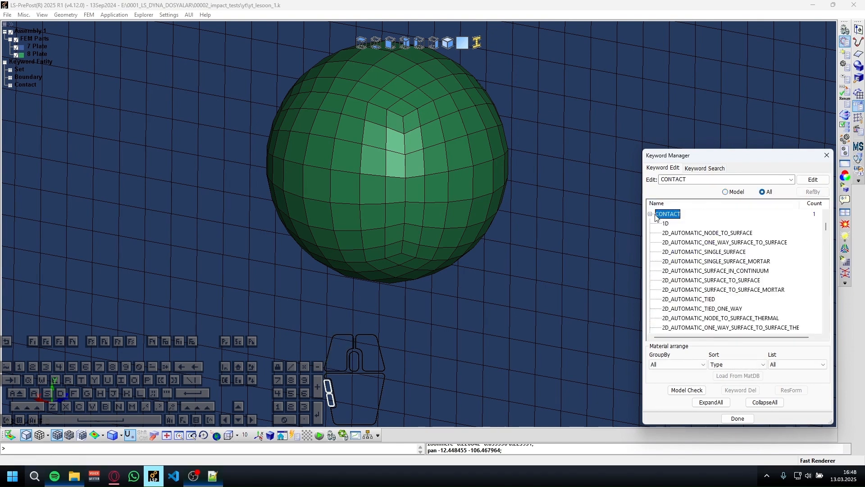
pyautogui.click(650, 214)
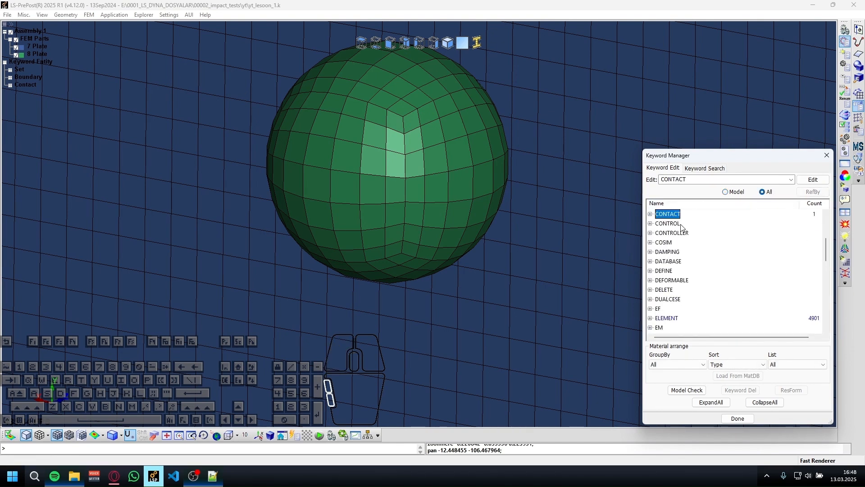
pyautogui.doubleClick(682, 227)
pyautogui.scroll(-12, 682, 226)
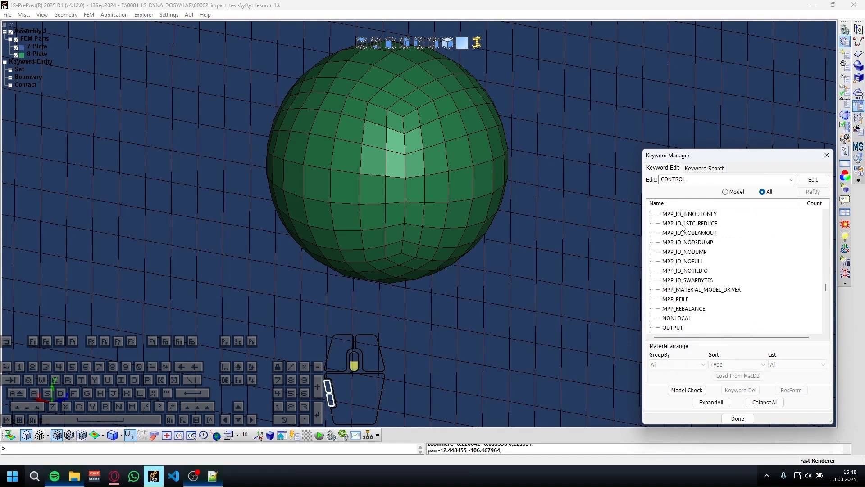
pyautogui.scroll(-12, 681, 227)
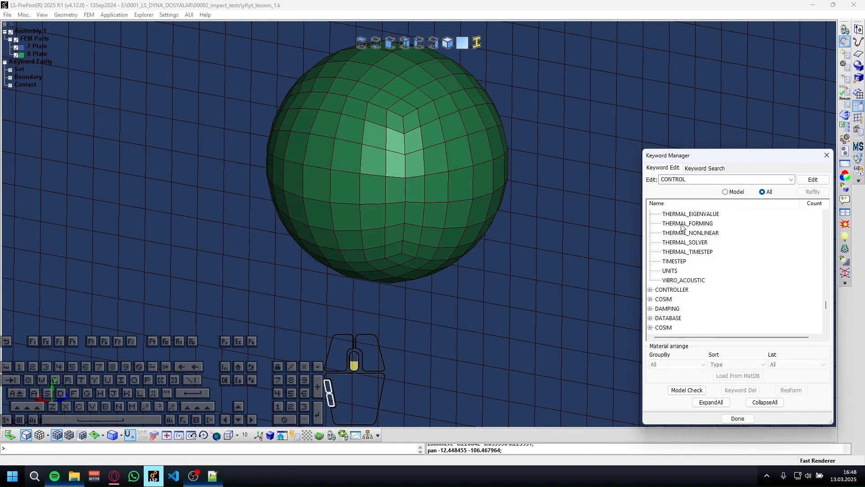
pyautogui.scroll(2, 685, 265)
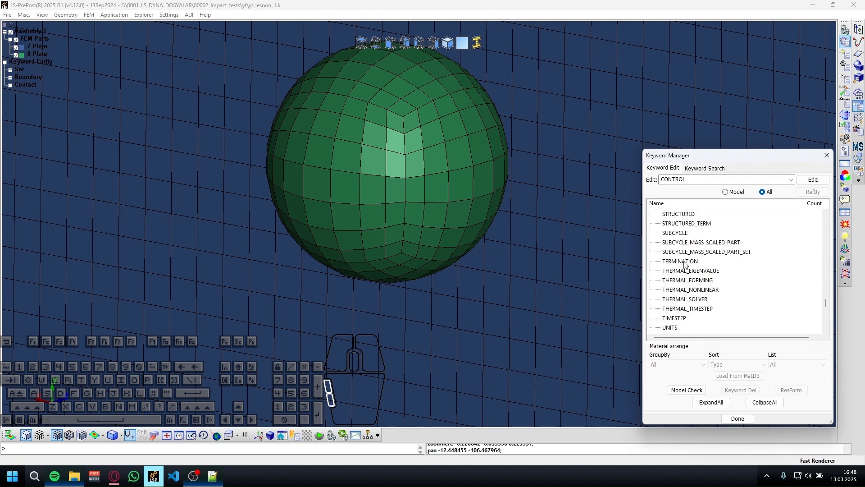
pyautogui.doubleClick(686, 261)
# Set the termination time ENDTIM to 0.15 and accept the CONTROL_TERMINATION keyword.
pyautogui.click(219, 196)
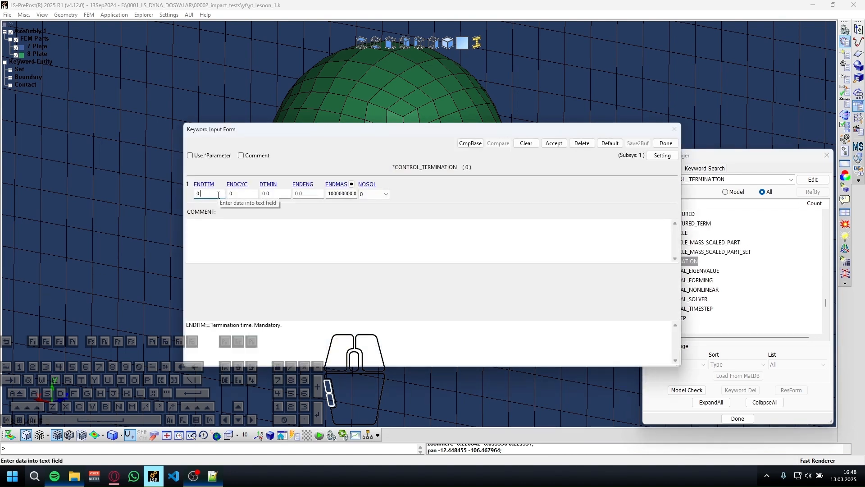
pyautogui.write('.15')
pyautogui.click(551, 144)
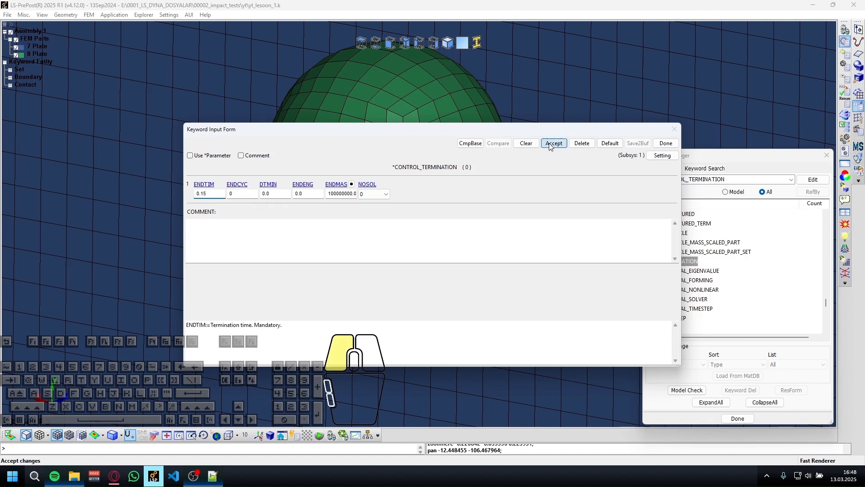
pyautogui.click(666, 143)
# Expand the DATABASE keyword group and open the ASCII_option input form.
pyautogui.scroll(-3, 713, 289)
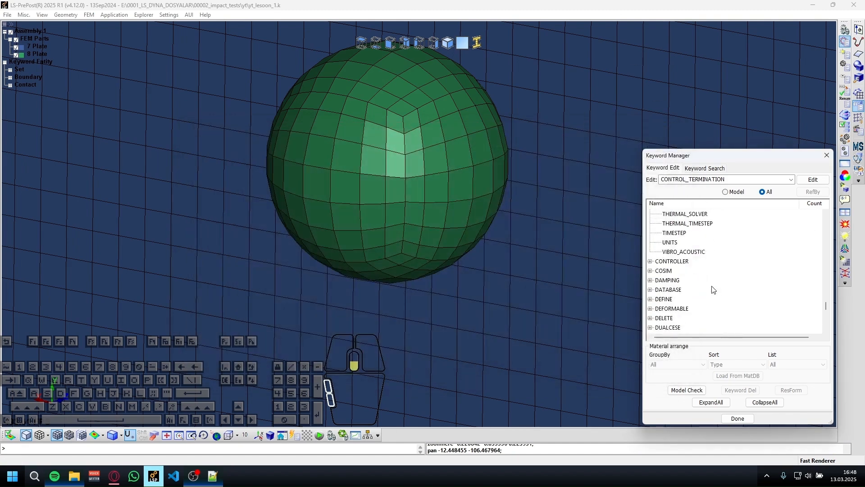
pyautogui.scroll(-1, 650, 266)
pyautogui.click(651, 262)
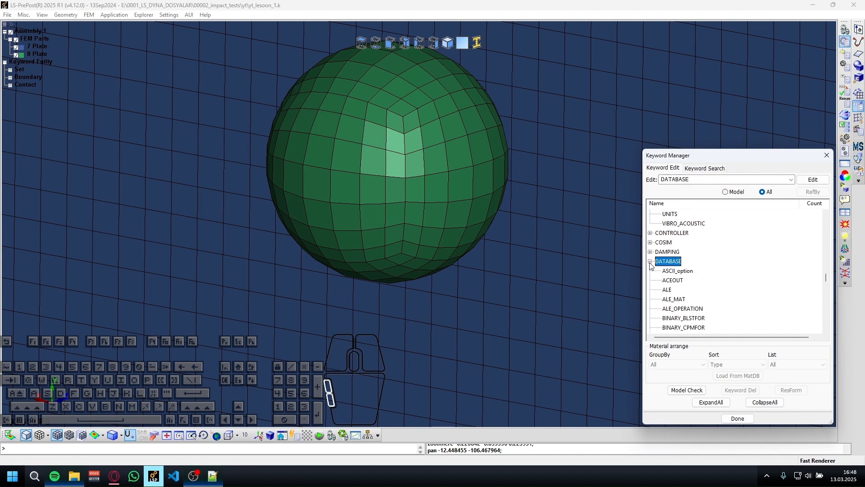
pyautogui.scroll(-2, 676, 252)
pyautogui.scroll(1, 682, 247)
pyautogui.click(678, 243)
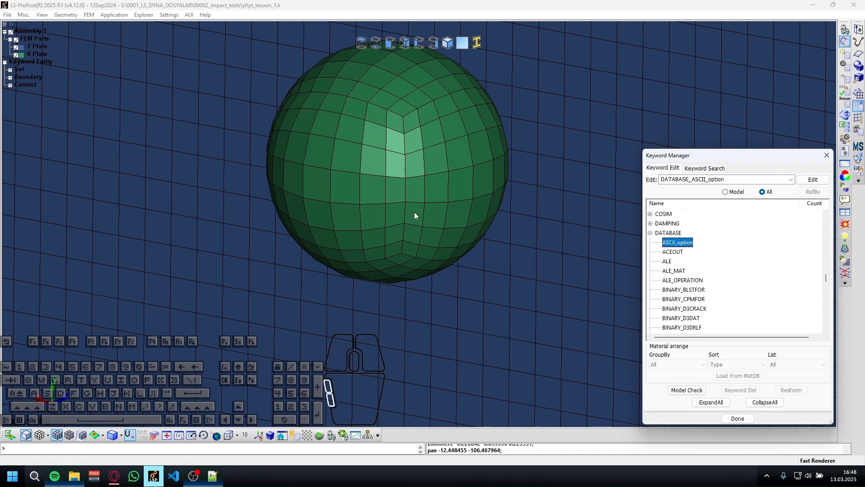
pyautogui.doubleClick(684, 243)
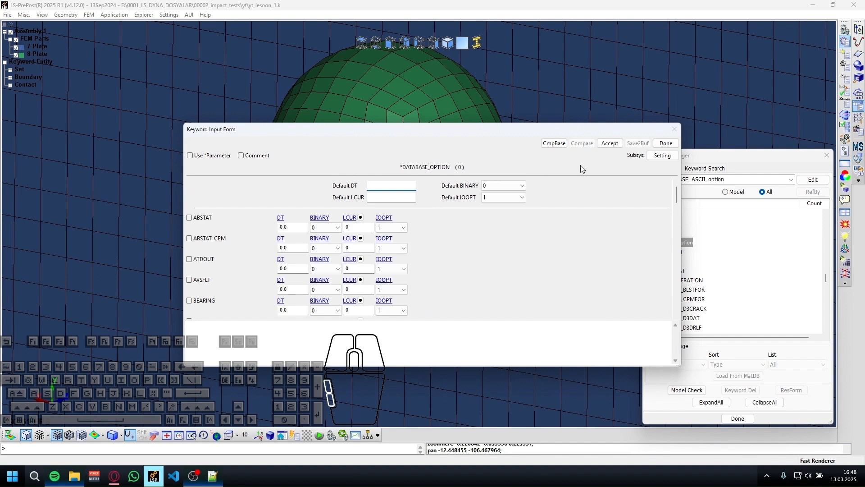
# Set Default DT to 0.01 and Default BINARY to 3 for the ASCII database outputs.
pyautogui.write('0,1')
pyautogui.press('BackSpace')
pyautogui.press('BackSpace')
pyautogui.write('.00')
pyautogui.press('BackSpace')
pyautogui.doubleClick(390, 185)
pyautogui.click(501, 186)
pyautogui.click(498, 208)
pyautogui.click(500, 186)
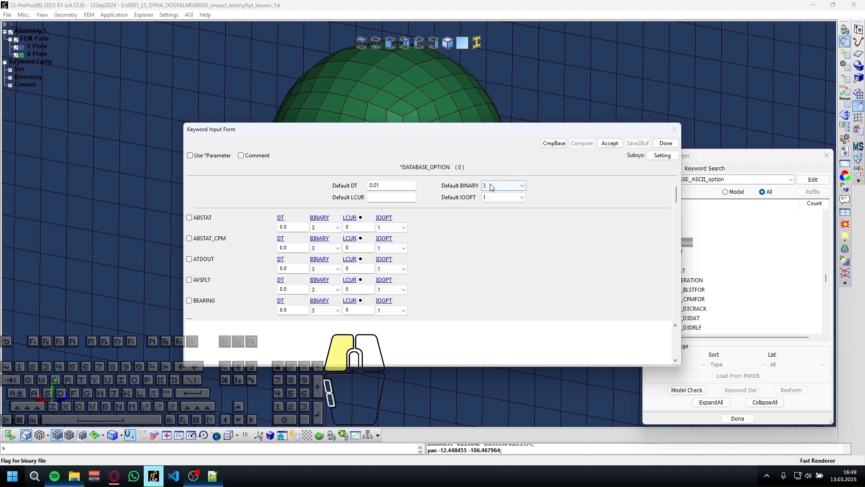
pyautogui.click(435, 237)
pyautogui.click(295, 333)
# Enable the BNDOUT output with DT 0.01 and check the description of the BINARY flag options.
pyautogui.scroll(-3, 270, 271)
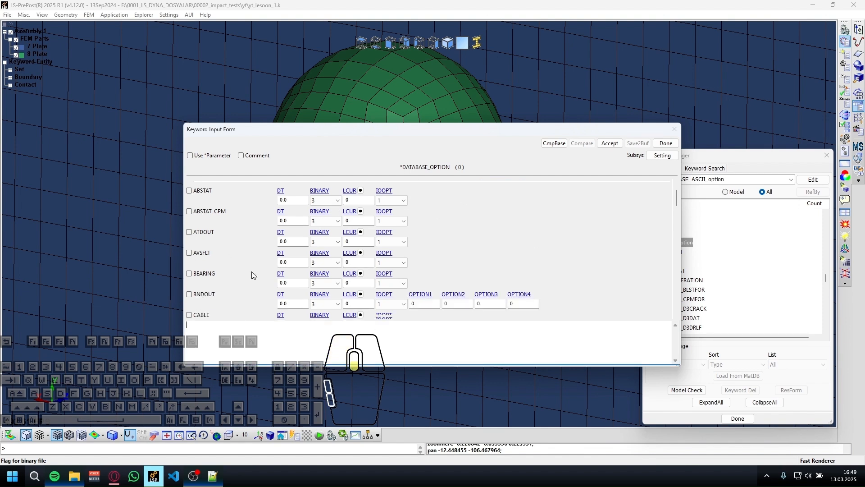
pyautogui.click(199, 282)
pyautogui.scroll(-2, 231, 289)
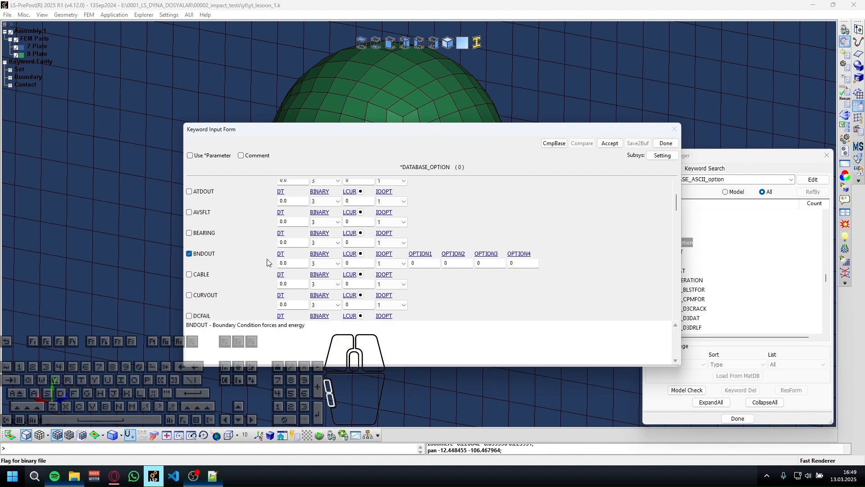
pyautogui.click(298, 263)
pyautogui.write('1')
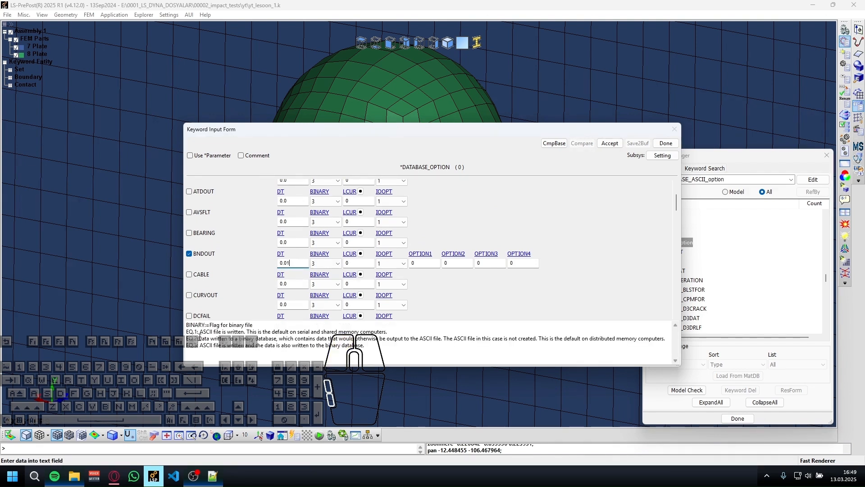
pyautogui.moveTo(199, 338)
pyautogui.mouseDown()
pyautogui.moveTo(364, 345)
pyautogui.moveTo(202, 346)
pyautogui.mouseUp()
# Enable the GLSTAT output among the ASCII database options.
pyautogui.scroll(-5, 235, 289)
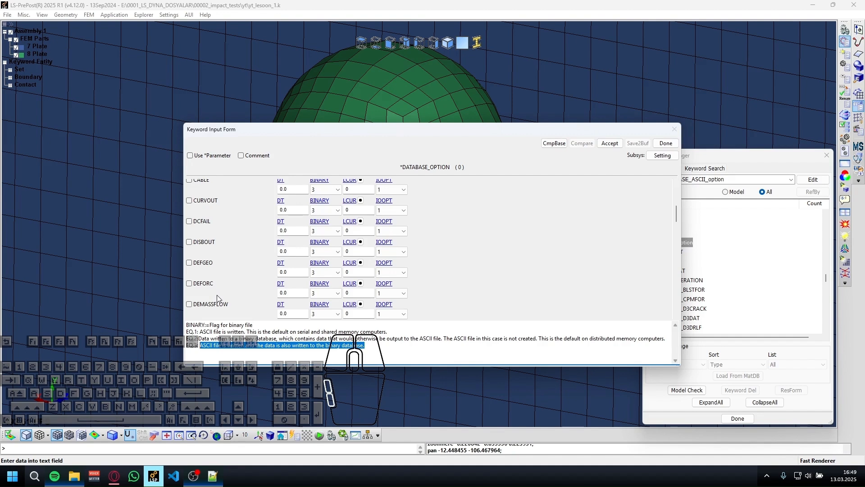
pyautogui.scroll(-1, 215, 288)
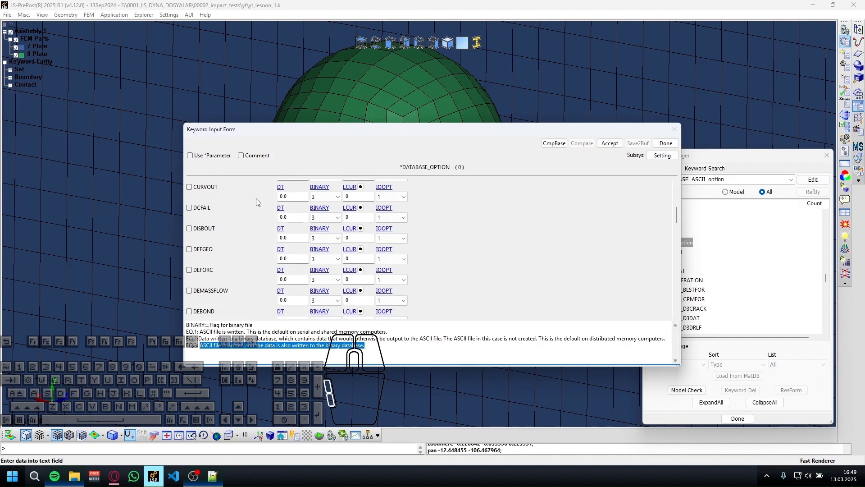
pyautogui.scroll(-1, 222, 255)
pyautogui.scroll(-2, 222, 255)
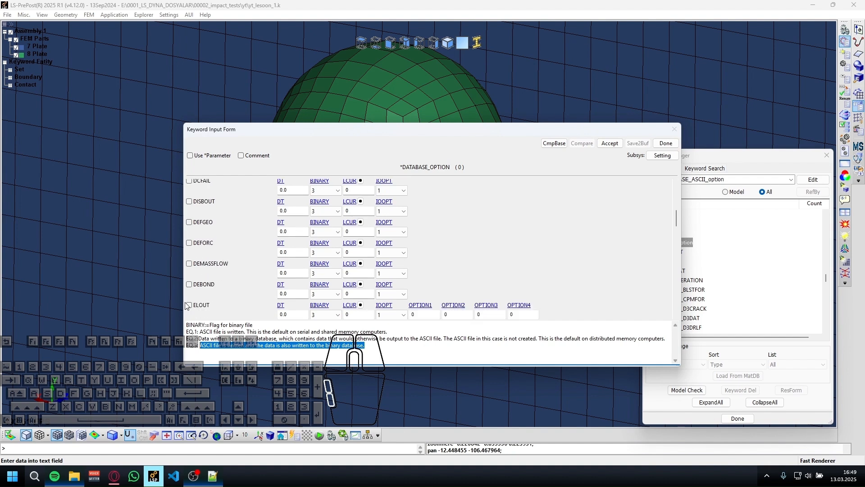
pyautogui.scroll(3, 202, 258)
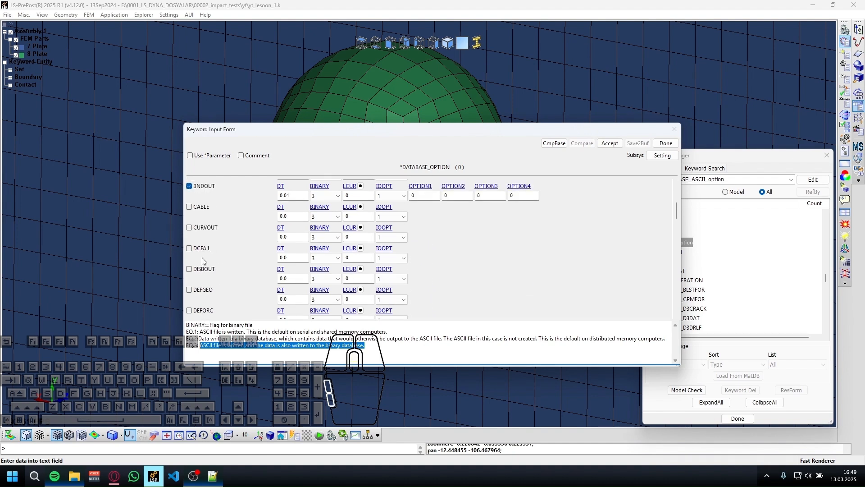
pyautogui.scroll(-5, 206, 256)
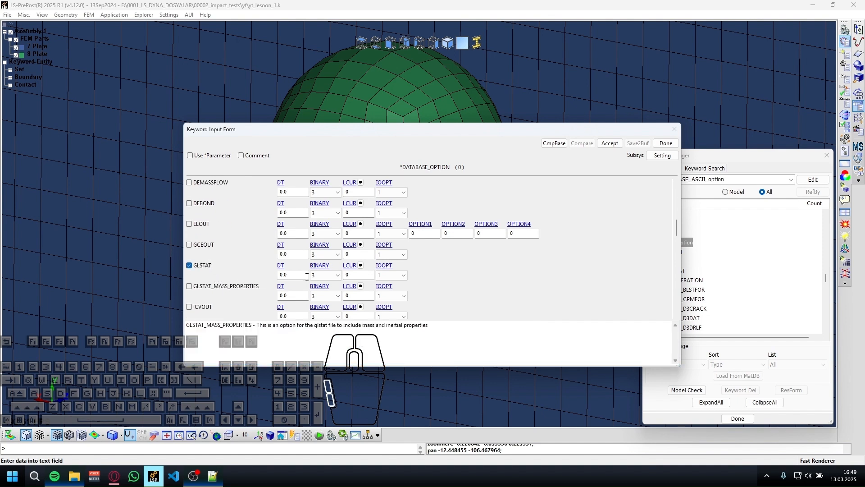
pyautogui.scroll(-5, 228, 251)
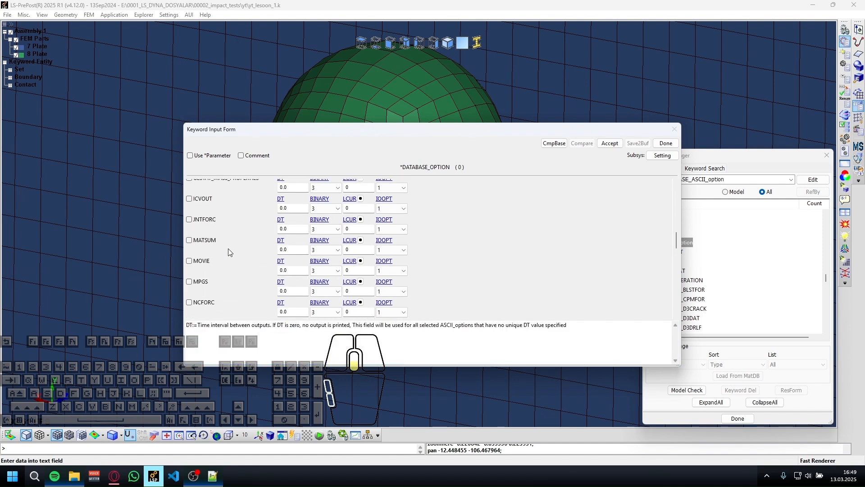
# Enable the MATSUM output with DT 0.01 and accept the ASCII database settings.
pyautogui.click(189, 240)
pyautogui.doubleClick(292, 249)
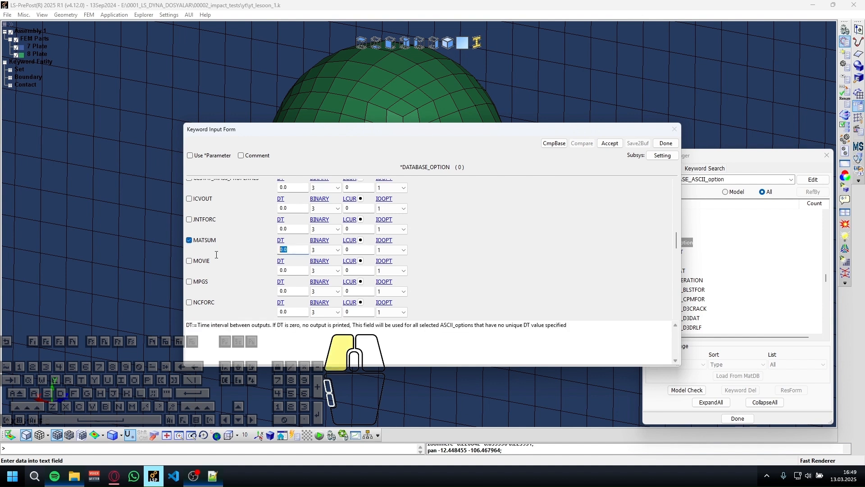
pyautogui.write('0.01')
pyautogui.scroll(-10, 223, 256)
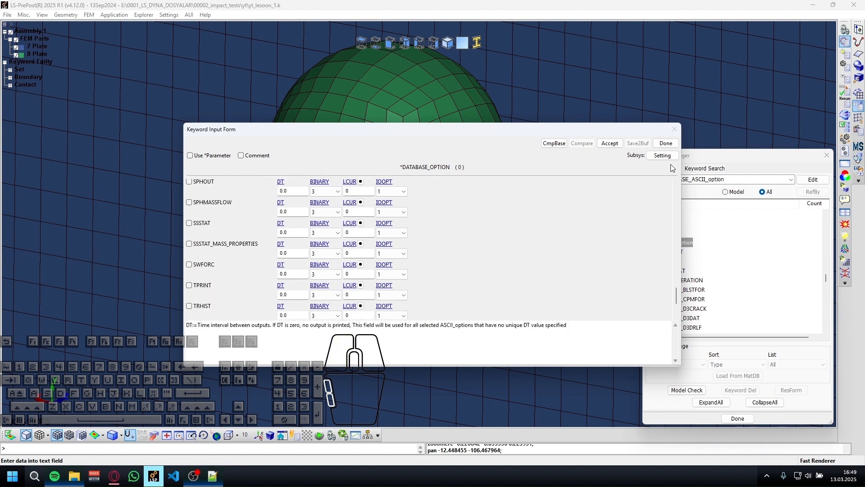
pyautogui.click(610, 144)
# Enable the RCFORC output with DT 0.01, accept the ASCII database settings and close the form.
pyautogui.scroll(4, 226, 247)
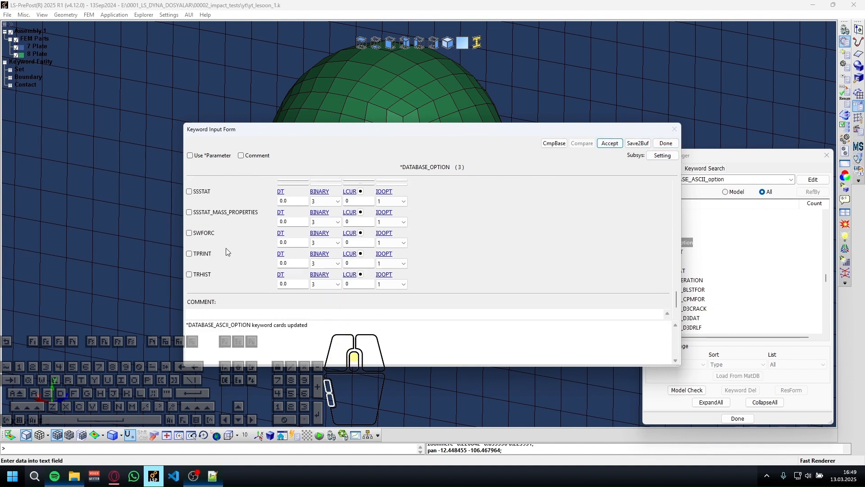
pyautogui.scroll(3, 202, 251)
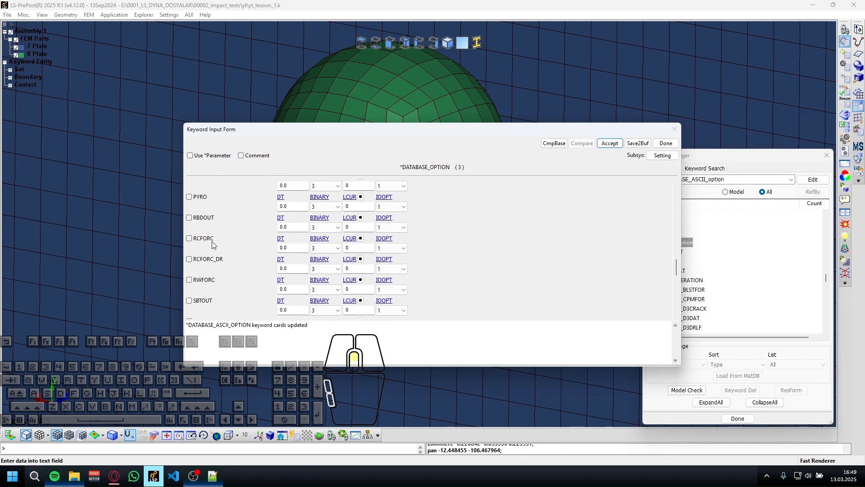
pyautogui.scroll(-2, 200, 279)
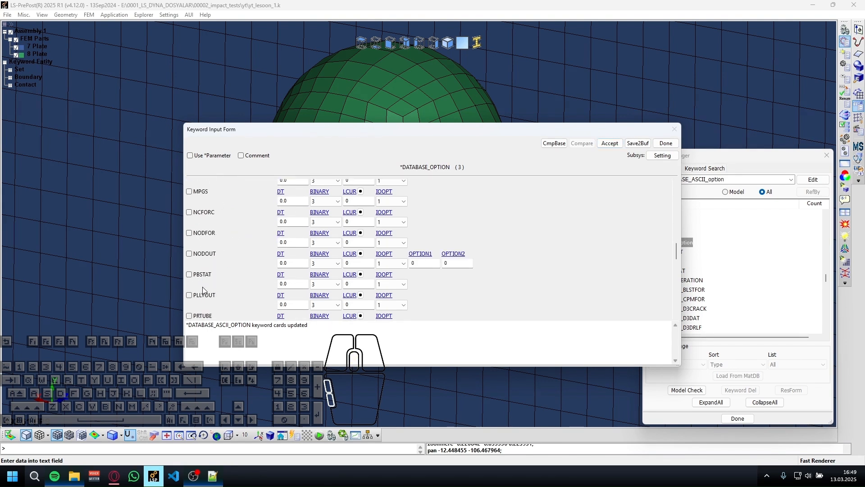
pyautogui.scroll(-4, 215, 233)
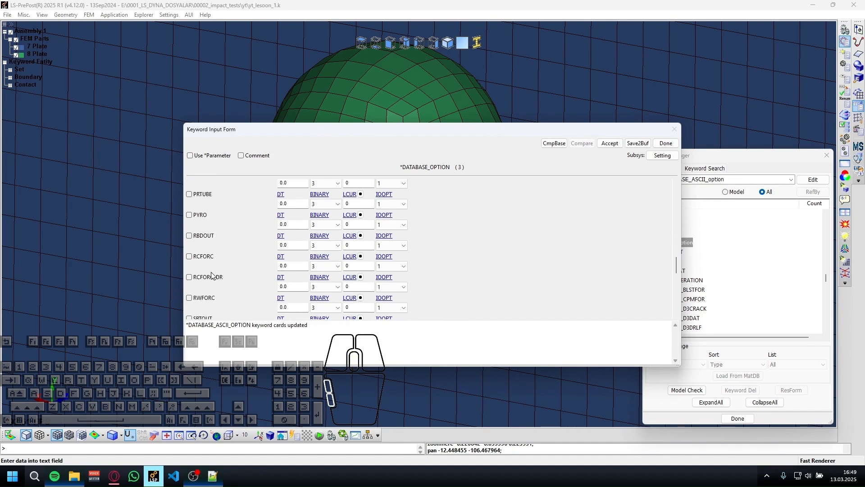
pyautogui.scroll(-1, 210, 275)
pyautogui.click(205, 270)
pyautogui.click(305, 276)
pyautogui.write('1')
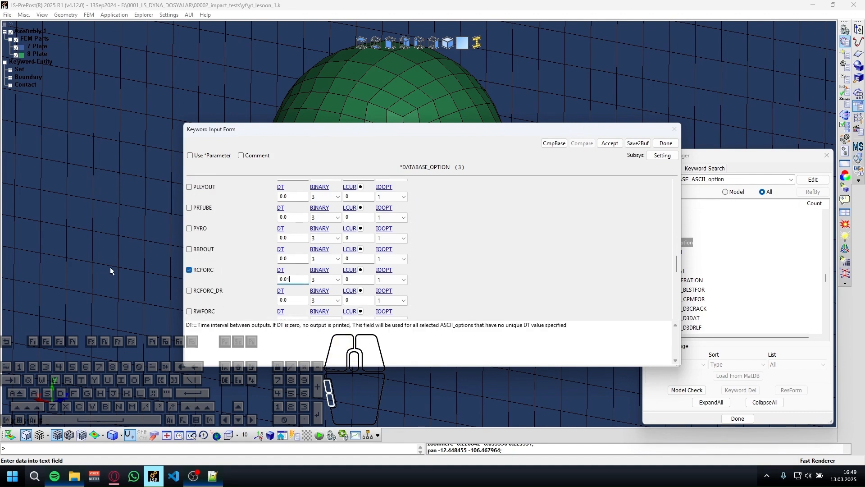
pyautogui.click(609, 143)
pyautogui.click(665, 143)
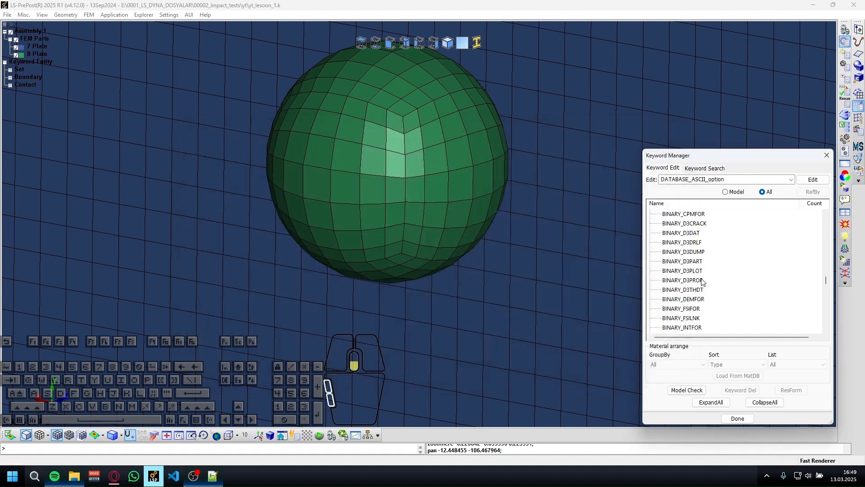
# Define DATABASE_BINARY_D3PLOT with a DT of 0.01, accept it and close the form.
pyautogui.scroll(2, 692, 230)
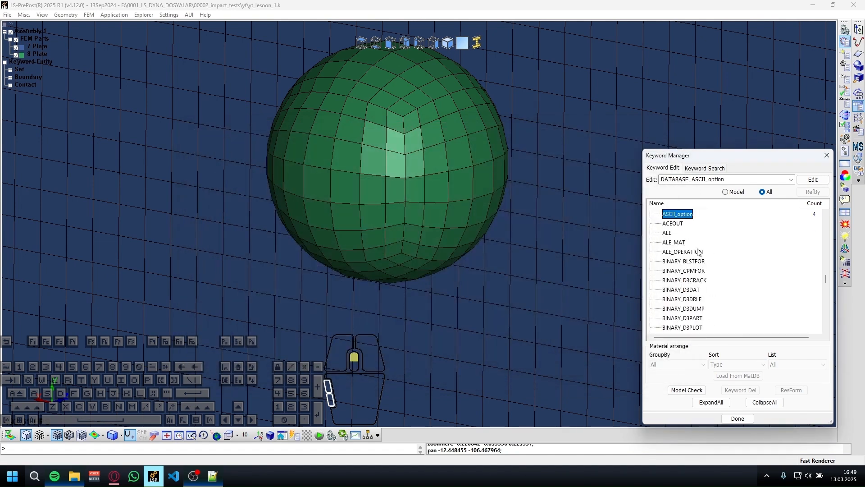
pyautogui.scroll(-1, 685, 284)
pyautogui.doubleClick(683, 299)
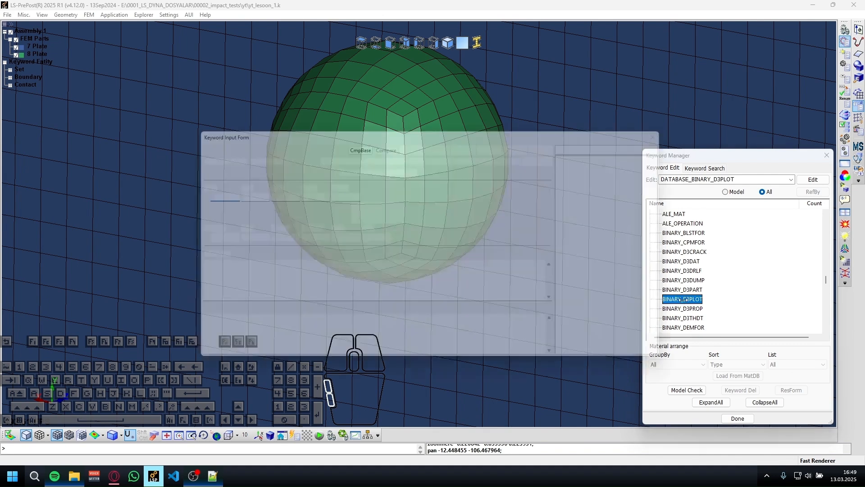
pyautogui.click(220, 194)
pyautogui.write('1')
pyautogui.press('Return')
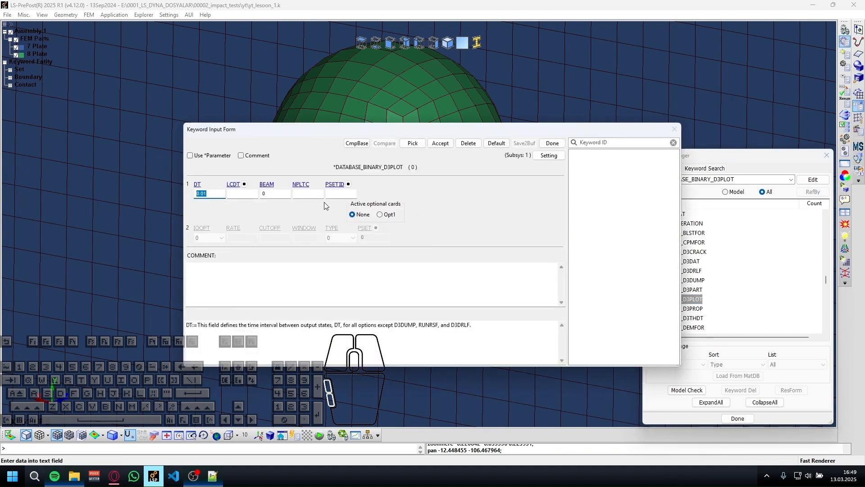
pyautogui.click(440, 143)
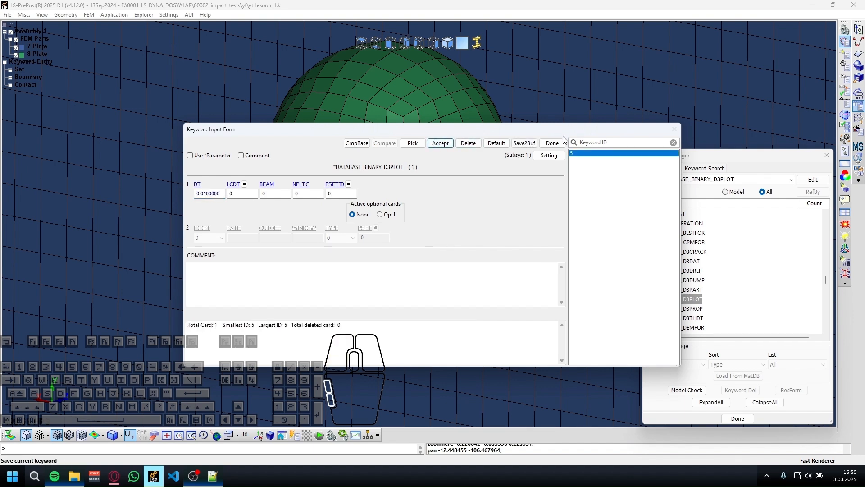
pyautogui.click(552, 143)
# Save the keyword file yt_lesoon_1.k and check the CONTROL and DATABASE keywords used in the model.
pyautogui.scroll(-12, 731, 242)
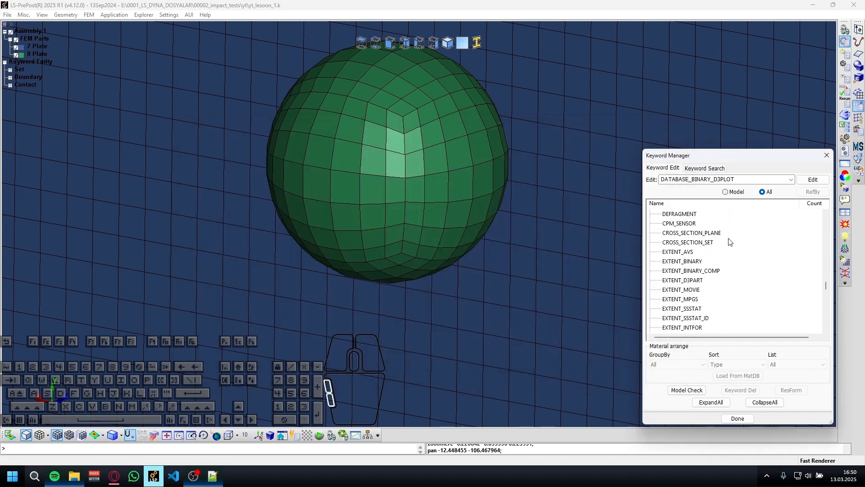
pyautogui.scroll(-15, 731, 242)
pyautogui.click(494, 220)
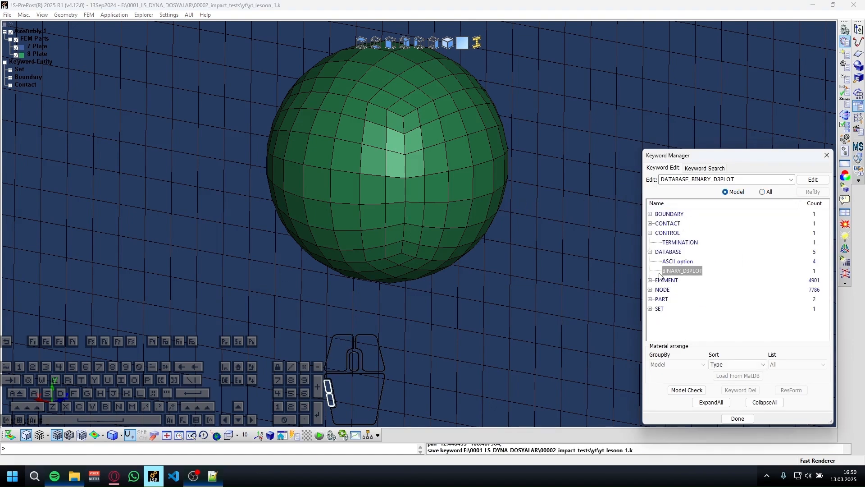
pyautogui.click(650, 253)
pyautogui.click(649, 231)
# List all keywords again, collapse every group and expand the MAT group.
pyautogui.click(762, 192)
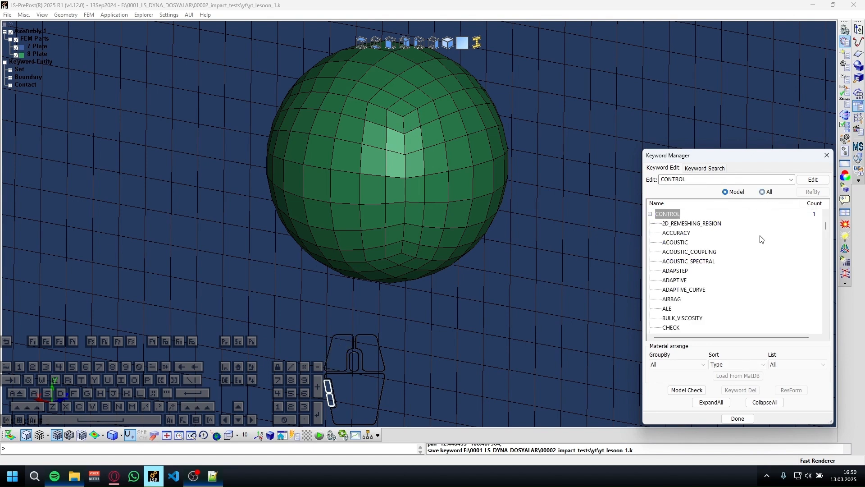
pyautogui.click(773, 401)
pyautogui.scroll(-7, 687, 252)
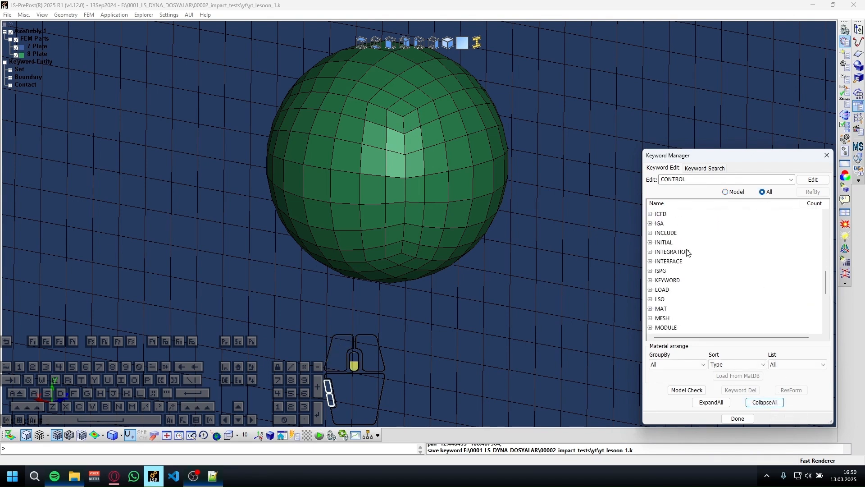
pyautogui.scroll(-1, 685, 253)
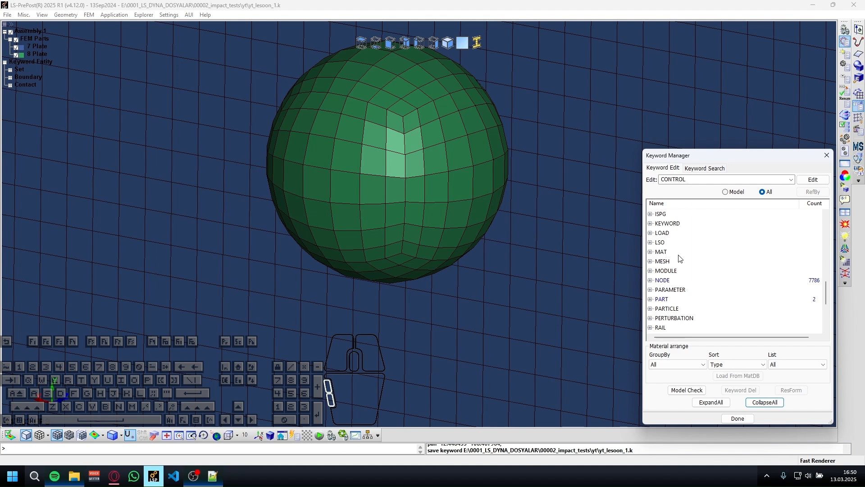
pyautogui.doubleClick(680, 255)
# Open a new 077_H-HYPERELASTIC_RUBBER definition from the MAT group and assign it material ID 8.
pyautogui.scroll(-2, 680, 258)
pyautogui.scroll(-11, 678, 257)
pyautogui.scroll(2, 675, 257)
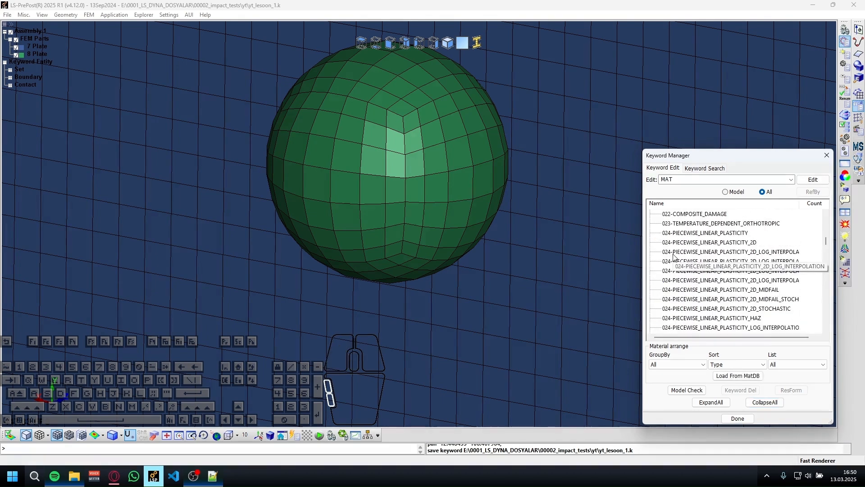
pyautogui.scroll(4, 675, 257)
pyautogui.scroll(-3, 676, 257)
pyautogui.scroll(3, 676, 260)
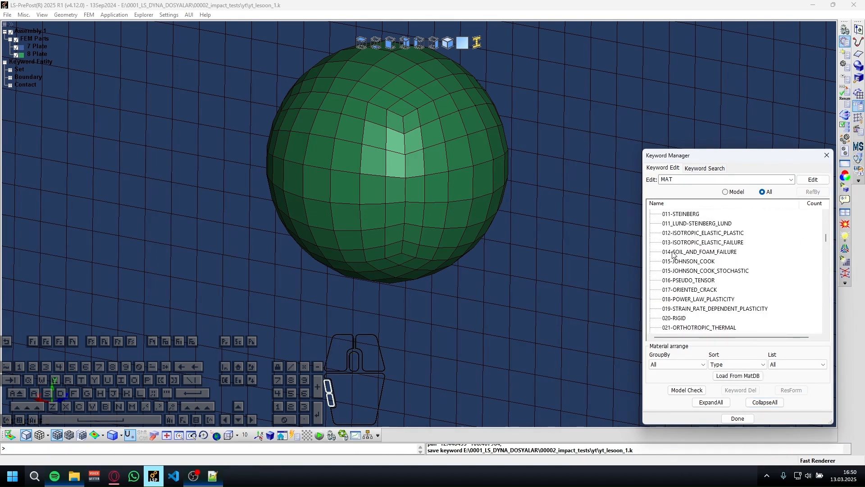
pyautogui.scroll(-3, 686, 256)
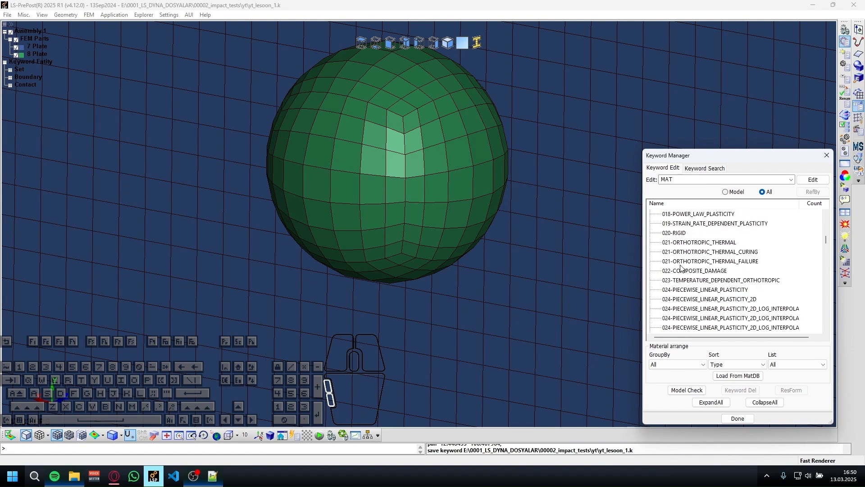
pyautogui.scroll(-12, 681, 267)
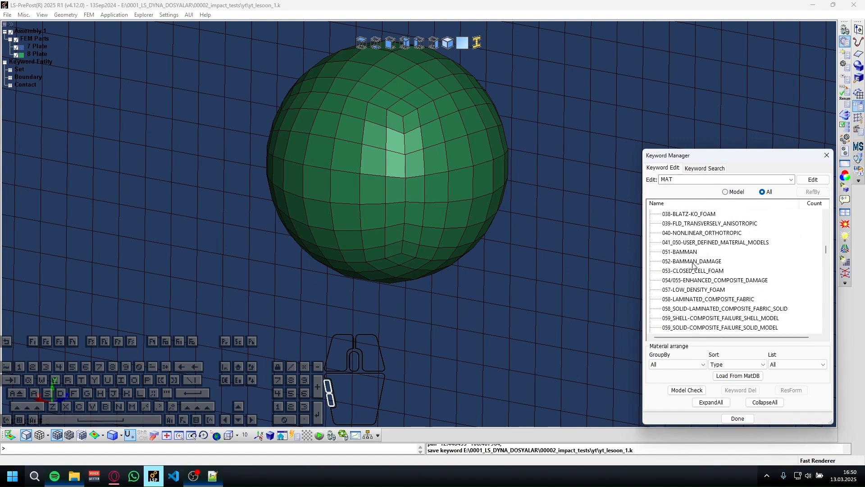
pyautogui.scroll(-7, 689, 265)
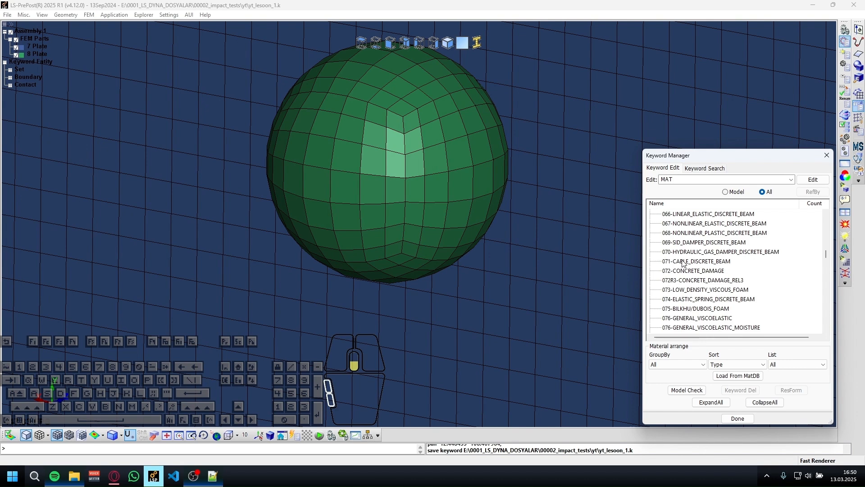
pyautogui.scroll(-2, 694, 258)
pyautogui.scroll(-2, 696, 265)
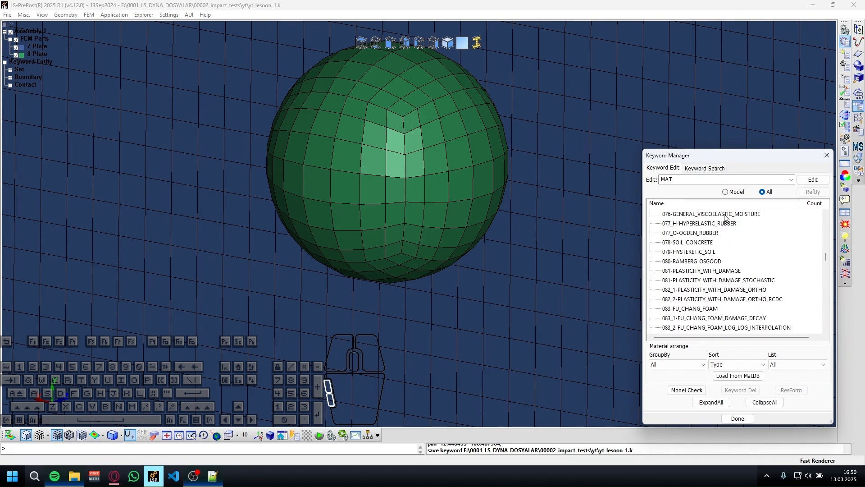
pyautogui.doubleClick(716, 223)
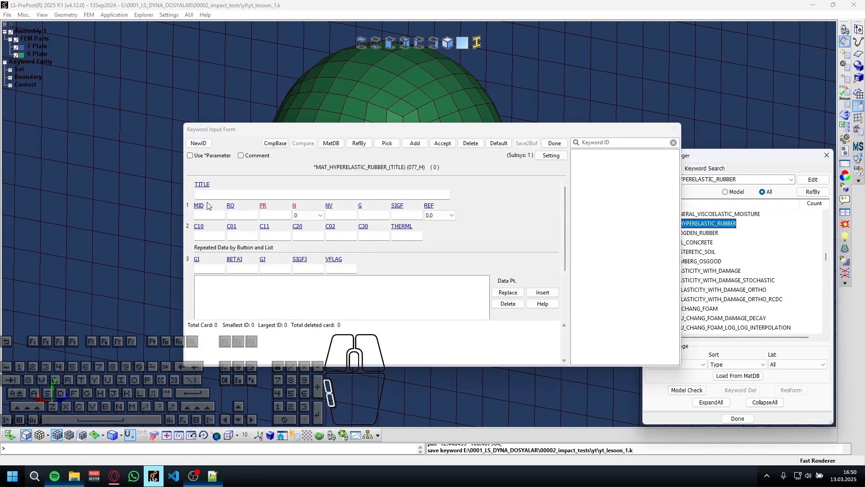
pyautogui.click(198, 142)
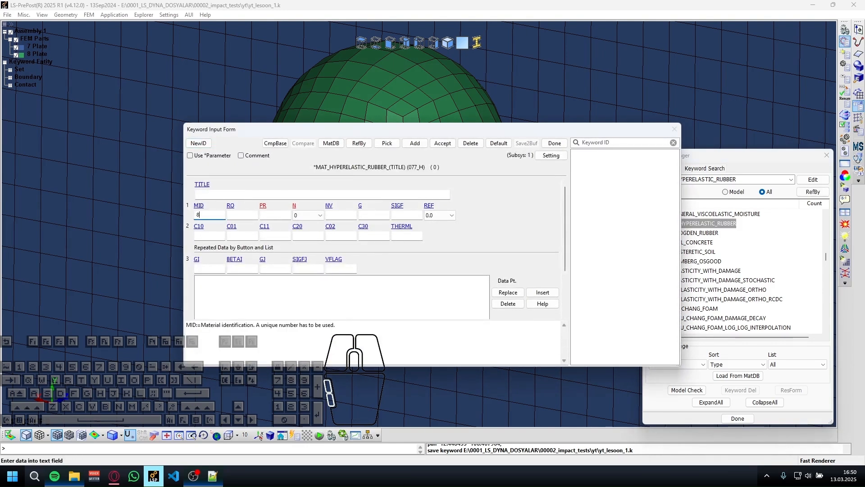
# Set the rubber's density RO to 1.13e-6 and its Poisson's ratio PR to .043.
pyautogui.press('Tab')
pyautogui.write('113')
pyautogui.press('Left')
pyautogui.press('Left')
pyautogui.press('Left')
pyautogui.press('Left')
pyautogui.press('Left')
pyautogui.press('Left')
pyautogui.press('Tab')
pyautogui.hotkey('shift', 'Tab')
pyautogui.write('.043')
pyautogui.press('Tab')
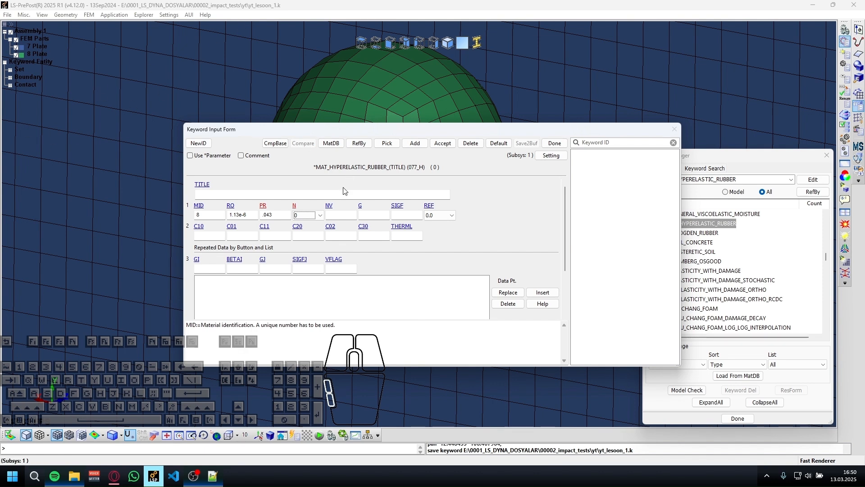
# Set the rubber constants C10 to .24163 and C20 to .19977.
pyautogui.click(212, 235)
pyautogui.write('.2')
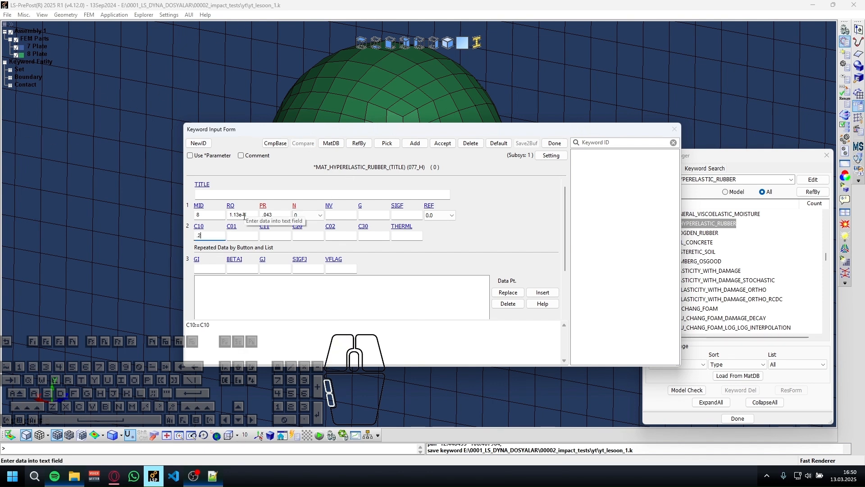
pyautogui.write('4163')
pyautogui.press('Tab')
pyautogui.press('Tab')
pyautogui.write('.19977')
pyautogui.press('Tab')
pyautogui.press('Tab')
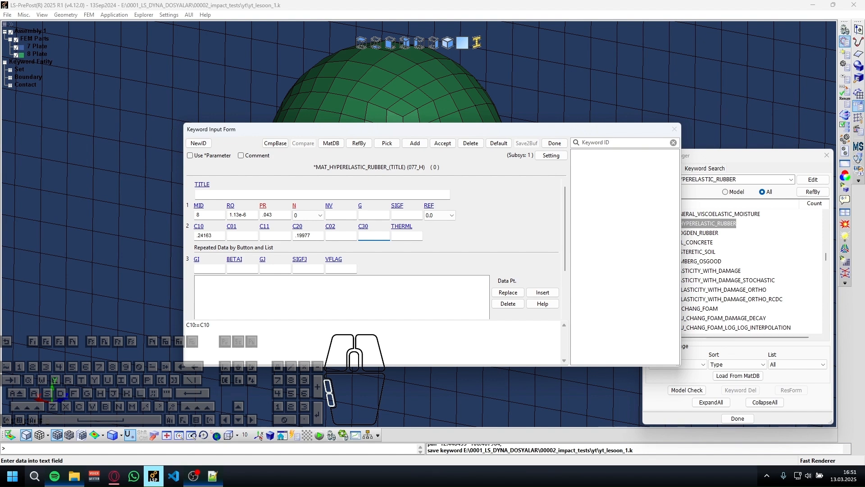
# Set the rubber constant C30 to -0.00541, accept the material and close the form.
pyautogui.write('-')
pyautogui.write('0.005')
pyautogui.write('541')
pyautogui.press('BackSpace')
pyautogui.click(442, 142)
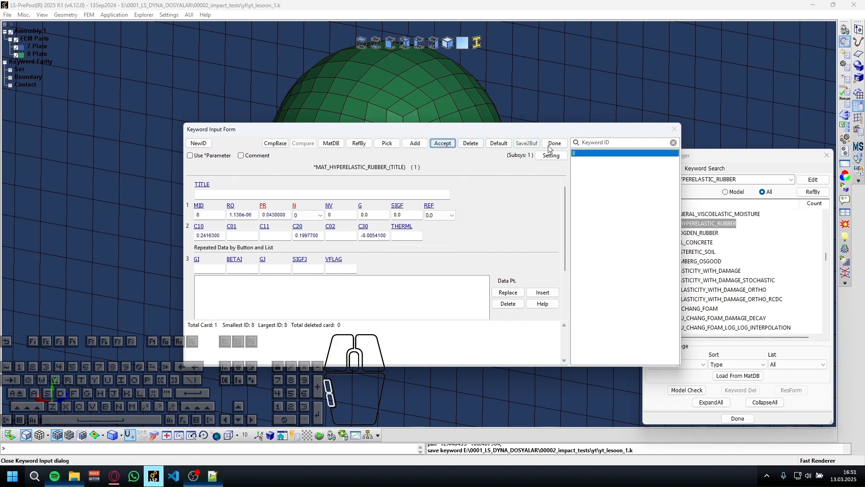
pyautogui.click(554, 143)
# Identify part 8 in the model and reopen the hyperelastic rubber form to check its material ID and values.
pyautogui.click(36, 54)
pyautogui.keyDown('ctrl'); pyautogui.moveTo(135, 176); pyautogui.dragTo(630, 178, button='middle'); pyautogui.keyUp('ctrl')
pyautogui.scroll(-1, 63, 62)
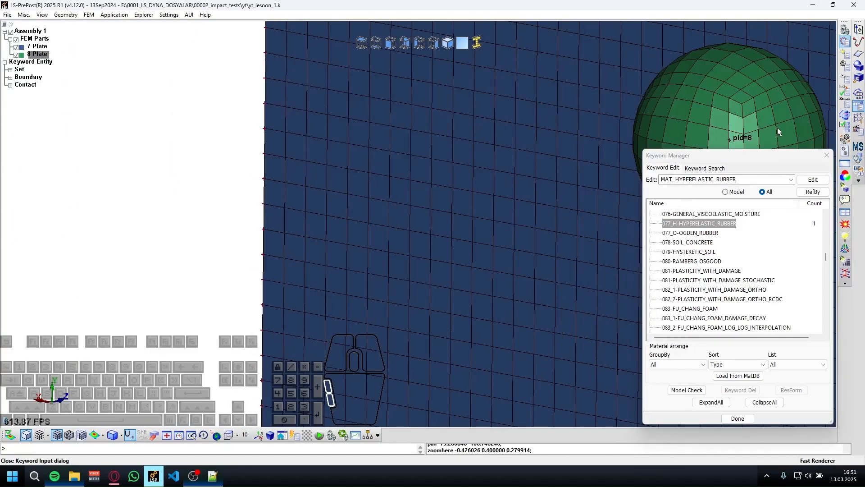
pyautogui.keyDown('ctrl'); pyautogui.moveTo(777, 128); pyautogui.dragTo(509, 113, button='middle'); pyautogui.keyUp('ctrl')
pyautogui.click(696, 225)
pyautogui.doubleClick(696, 226)
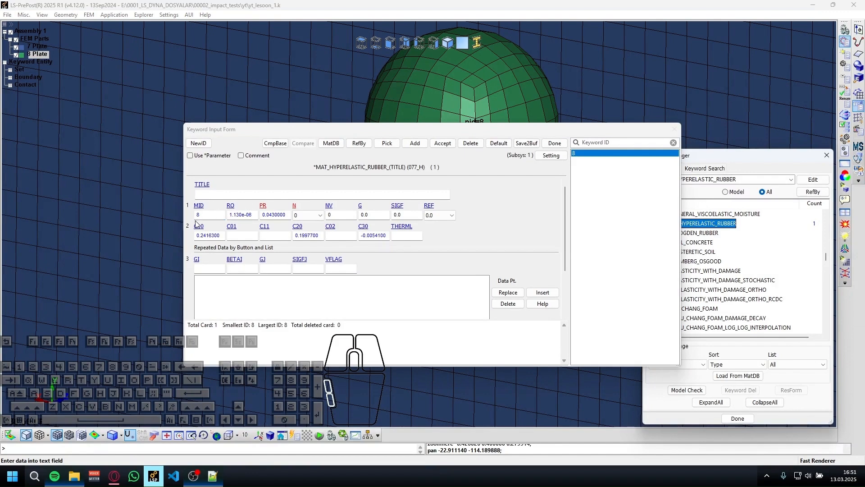
pyautogui.click(554, 143)
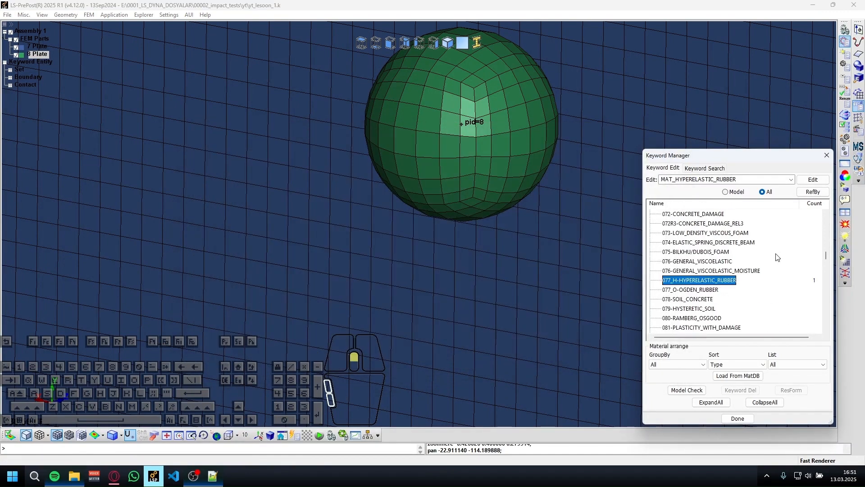
# Open a new 003-PLASTIC_KINEMATIC definition from the MAT group and set its material ID to 9.
pyautogui.scroll(1, 715, 257)
pyautogui.scroll(20, 719, 252)
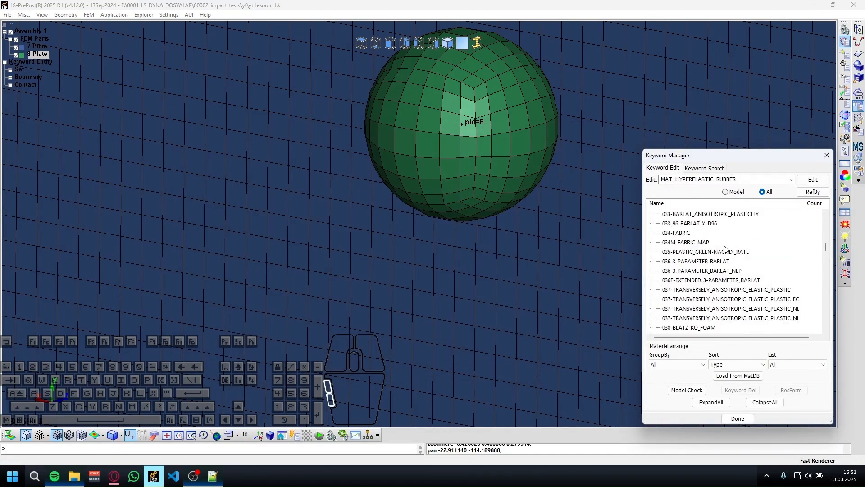
pyautogui.scroll(3, 741, 239)
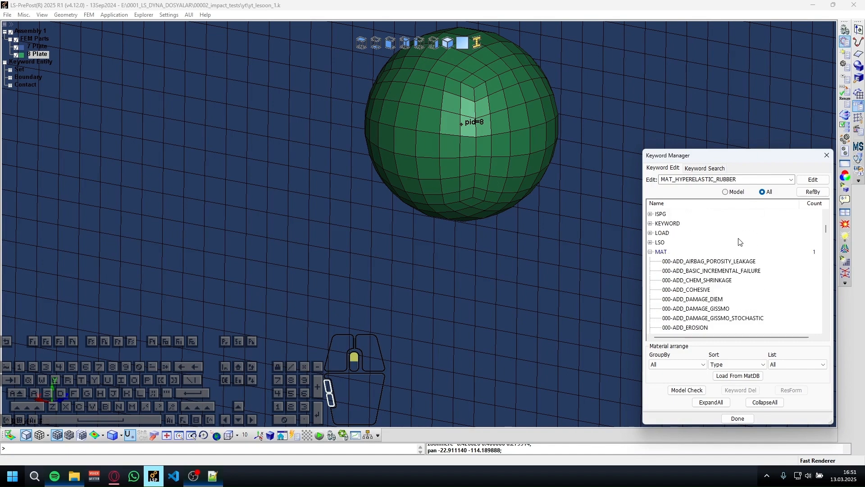
pyautogui.scroll(-3, 732, 246)
pyautogui.scroll(-4, 685, 270)
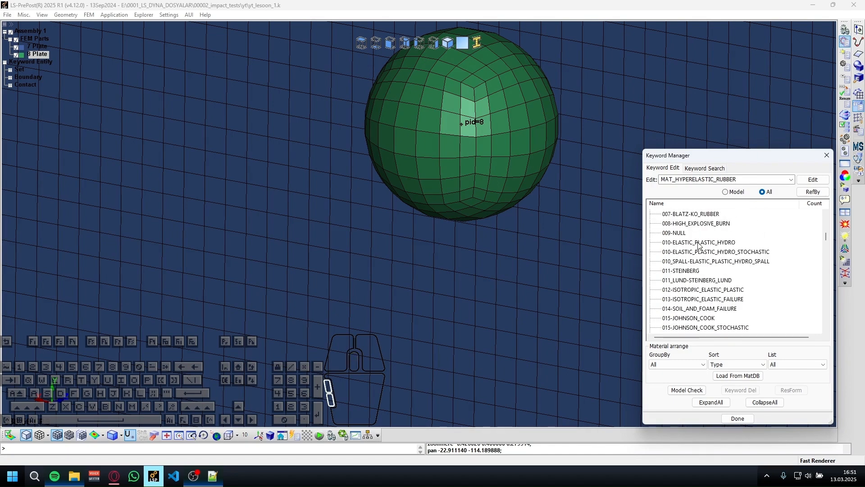
pyautogui.scroll(2, 708, 230)
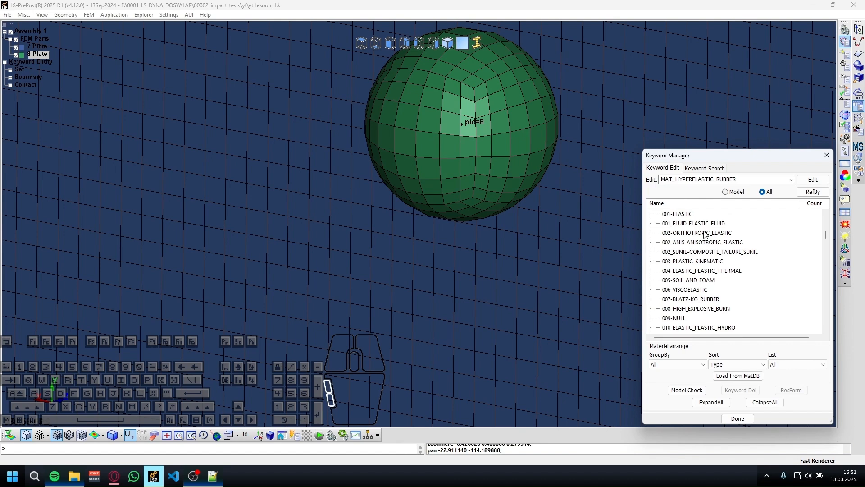
pyautogui.doubleClick(714, 233)
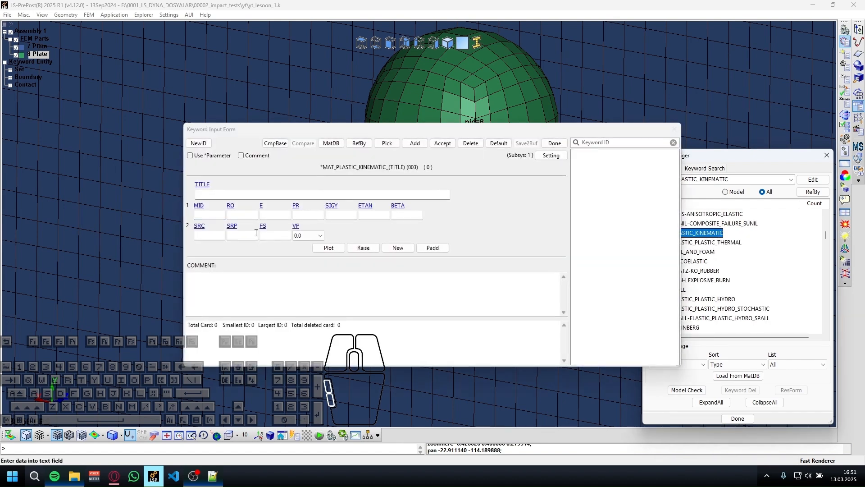
pyautogui.write('9')
# Set the plastic kinematic material's density RO to 7.786e-6, modulus E to 200 and Poisson's ratio PR to 0.3.
pyautogui.click(245, 219)
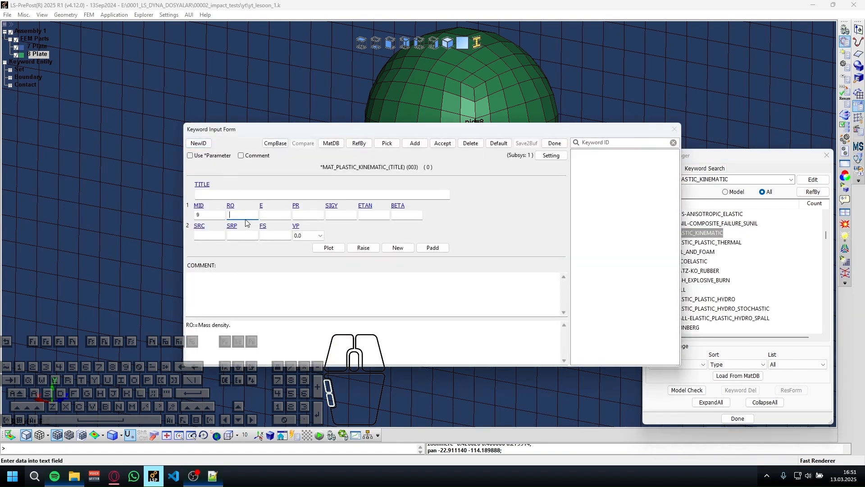
pyautogui.write('7.786e-6')
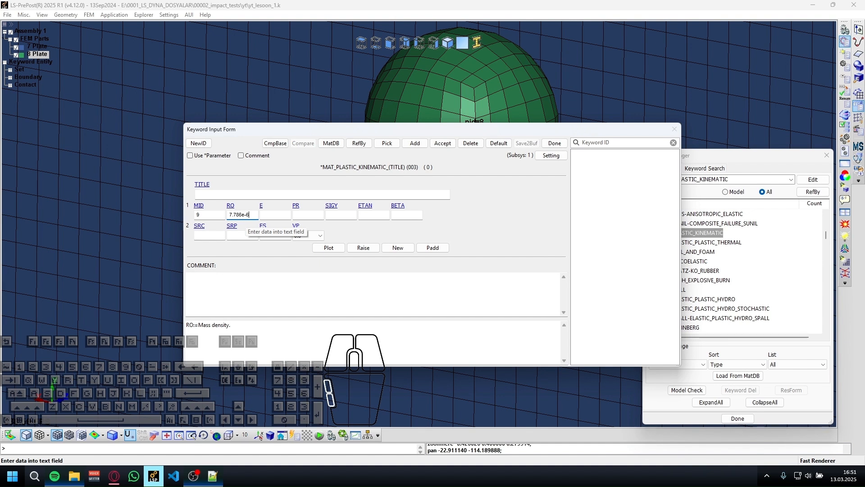
pyautogui.press('Tab')
pyautogui.write('200')
pyautogui.press('Tab')
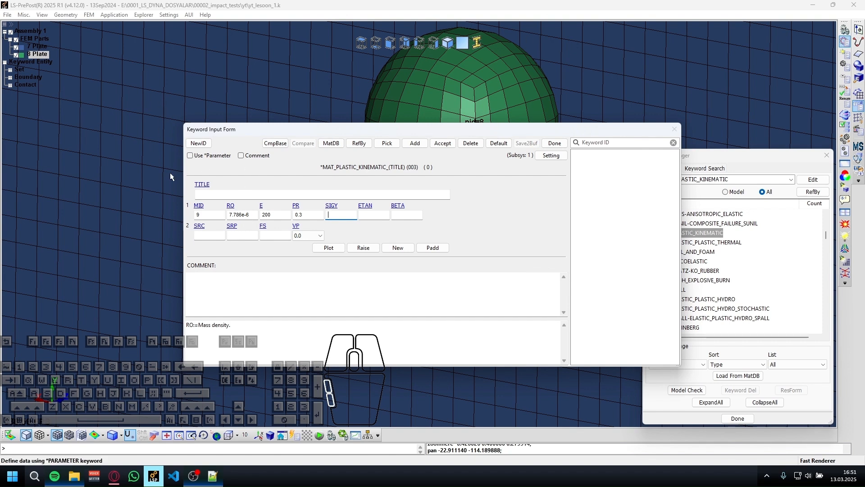
# Set the yield stress SIGY to 0.2, accept the plastic kinematic material and close the form.
pyautogui.click(346, 216)
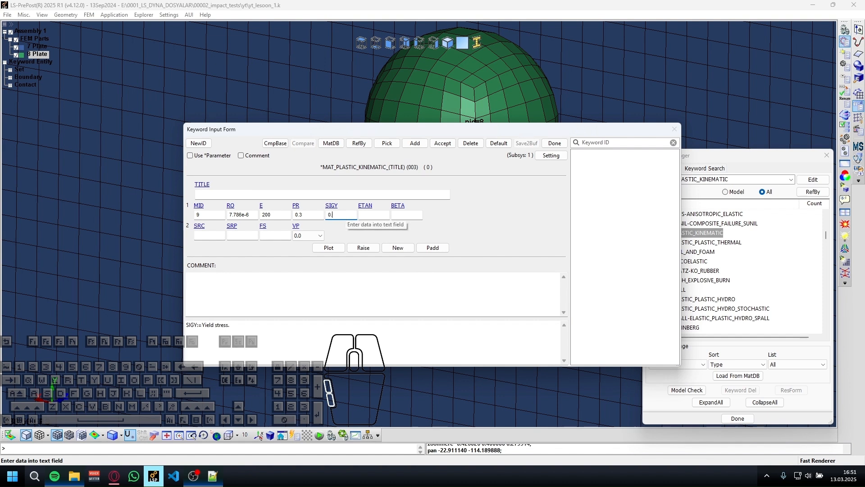
pyautogui.write('0.2')
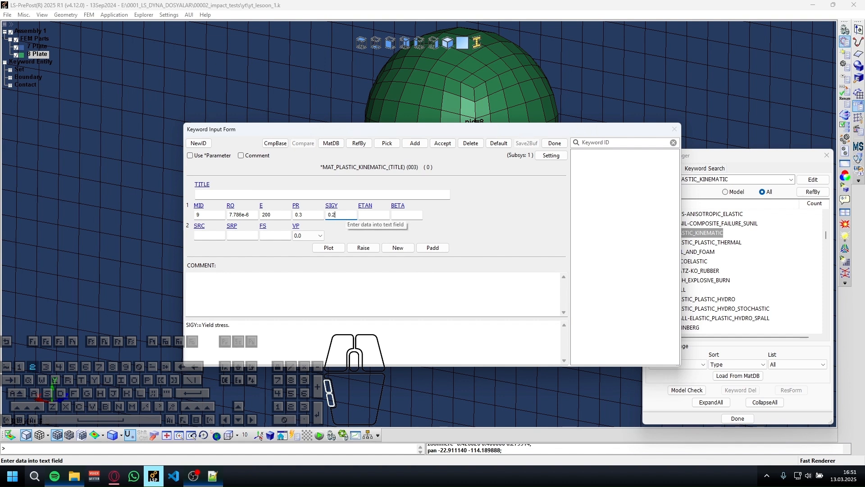
pyautogui.click(442, 144)
pyautogui.click(564, 146)
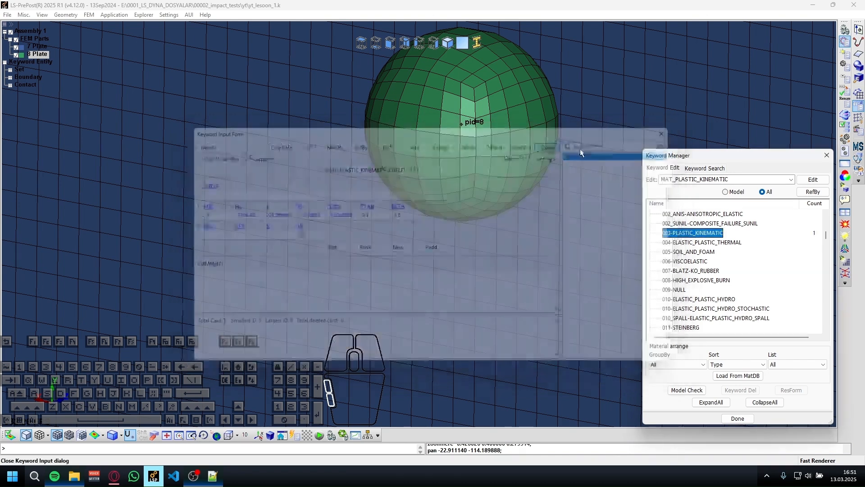
# Check the MAT keywords used in the model, then list all keywords again and collapse the MAT group.
pyautogui.click(725, 192)
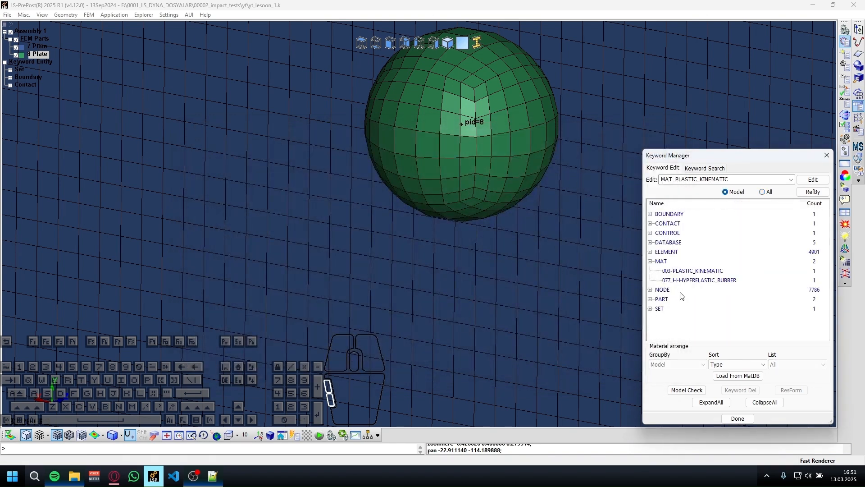
pyautogui.click(670, 262)
pyautogui.click(762, 192)
pyautogui.scroll(-3, 679, 234)
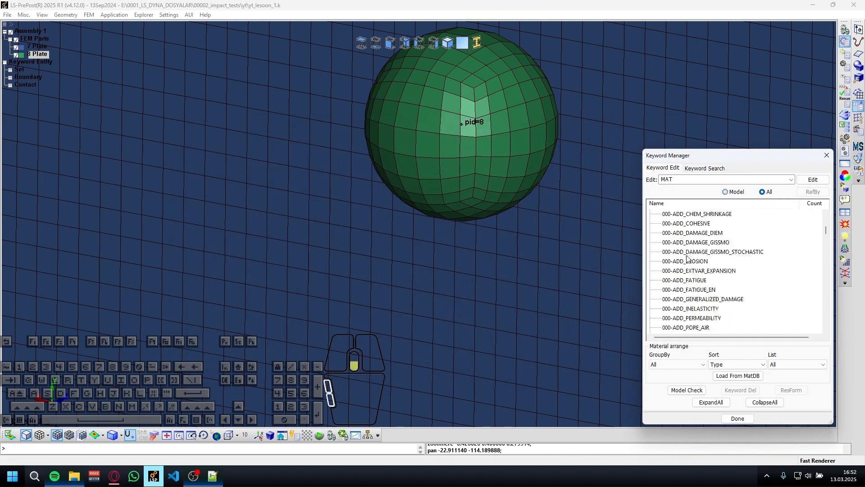
pyautogui.scroll(3, 679, 235)
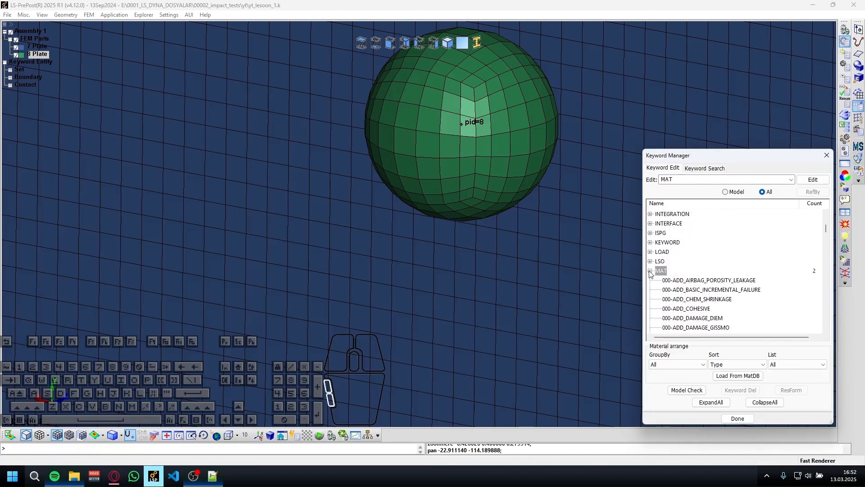
pyautogui.click(650, 271)
# Open a new SOLID definition from the SECTION group and assign it section ID 1.
pyautogui.scroll(-5, 702, 245)
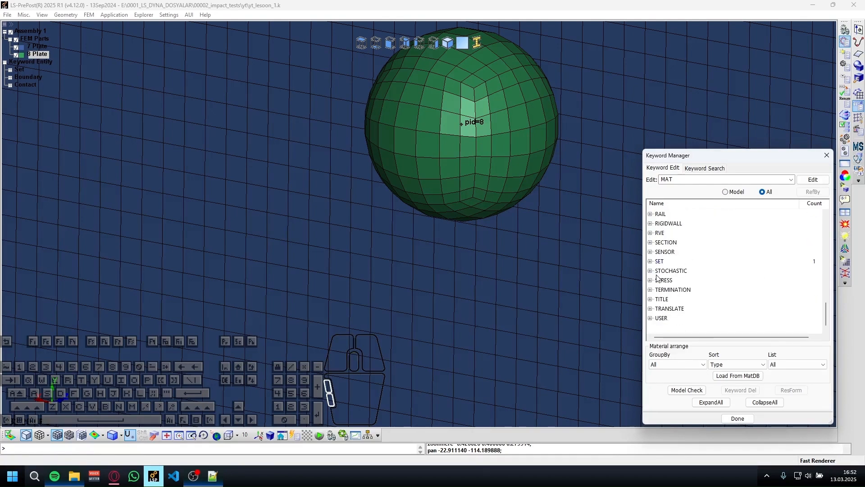
pyautogui.scroll(3, 675, 272)
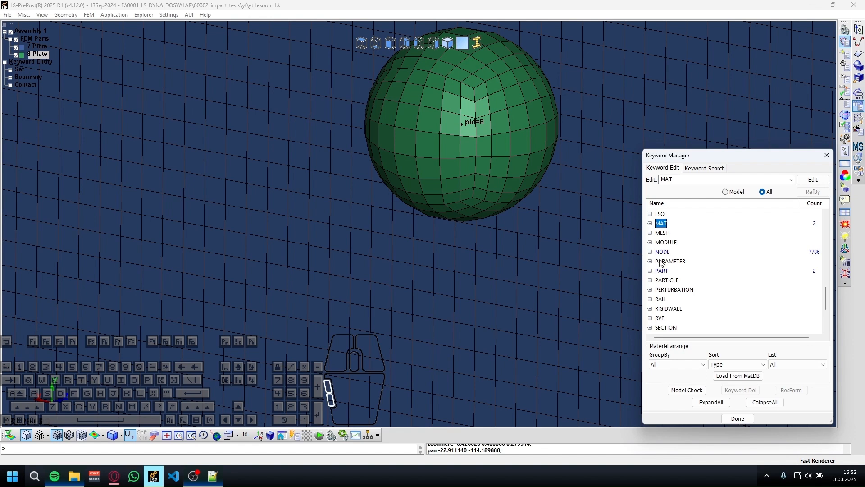
pyautogui.scroll(-1, 660, 263)
pyautogui.scroll(1, 661, 263)
pyautogui.scroll(-2, 653, 279)
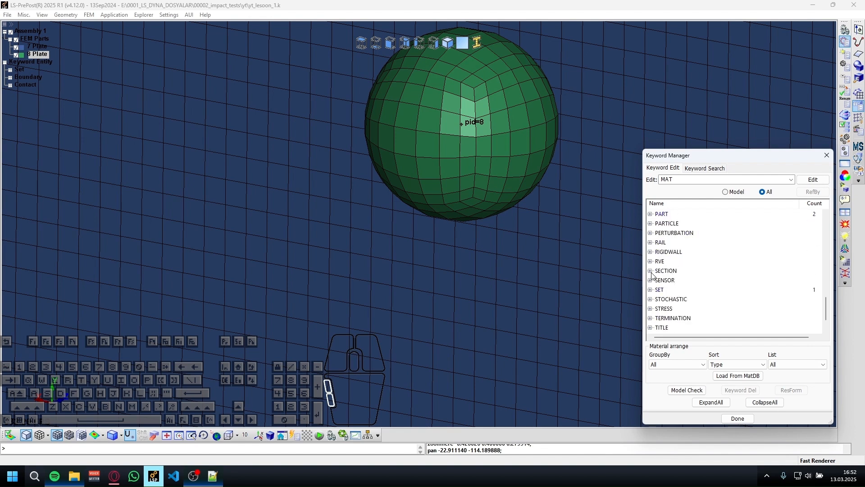
pyautogui.click(650, 271)
pyautogui.scroll(-3, 745, 253)
pyautogui.scroll(1, 670, 260)
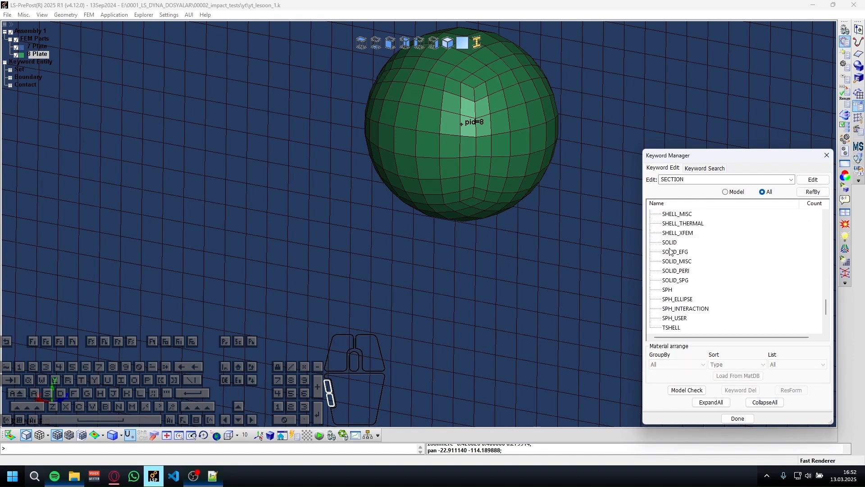
pyautogui.doubleClick(670, 243)
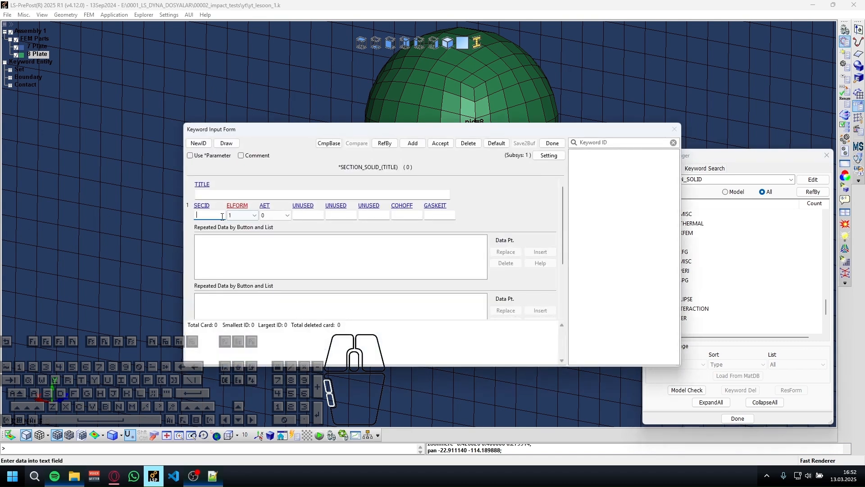
pyautogui.click(198, 143)
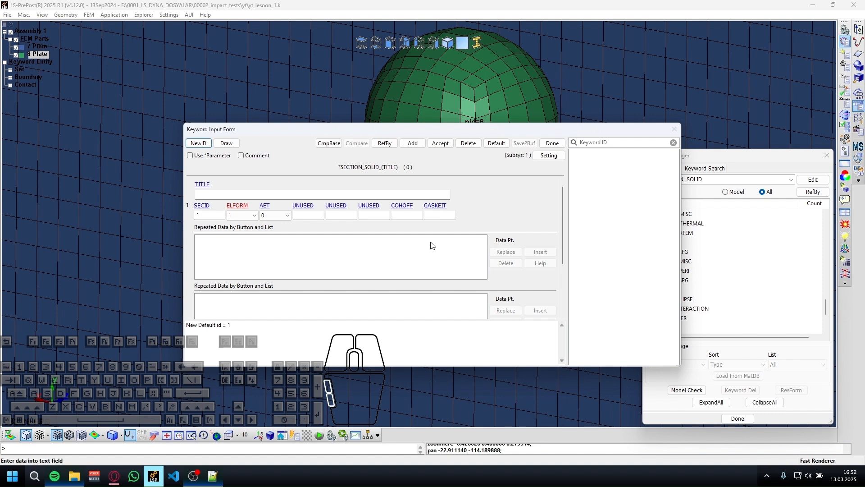
# Examine the ELFORM help text for the solid section's element formulation options, particularly the description of option 1.
pyautogui.click(223, 193)
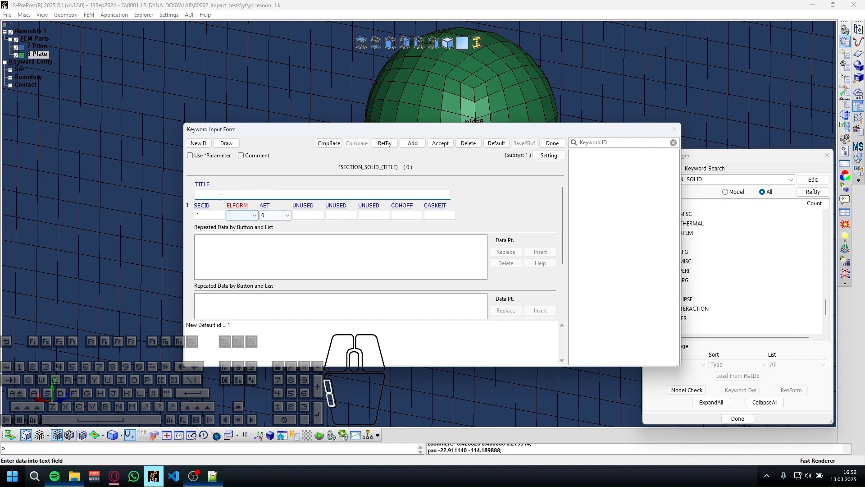
pyautogui.click(234, 207)
pyautogui.scroll(-2, 204, 353)
pyautogui.scroll(1, 203, 356)
pyautogui.scroll(-1, 203, 357)
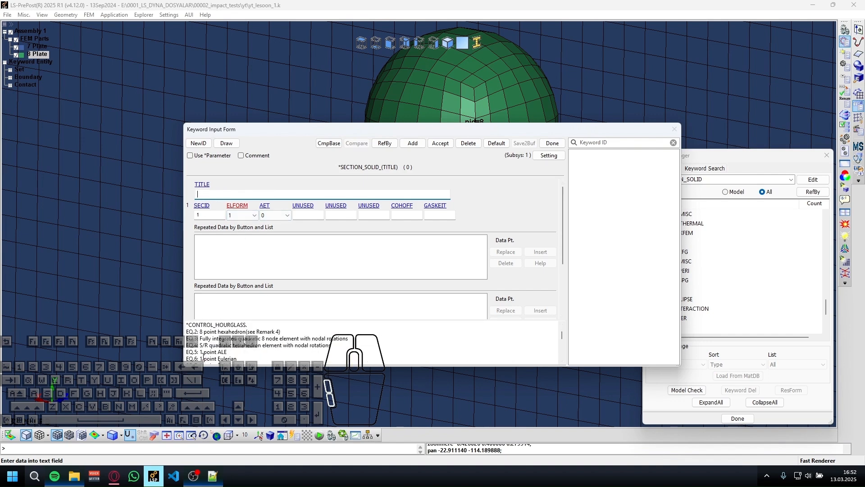
pyautogui.scroll(-6, 200, 352)
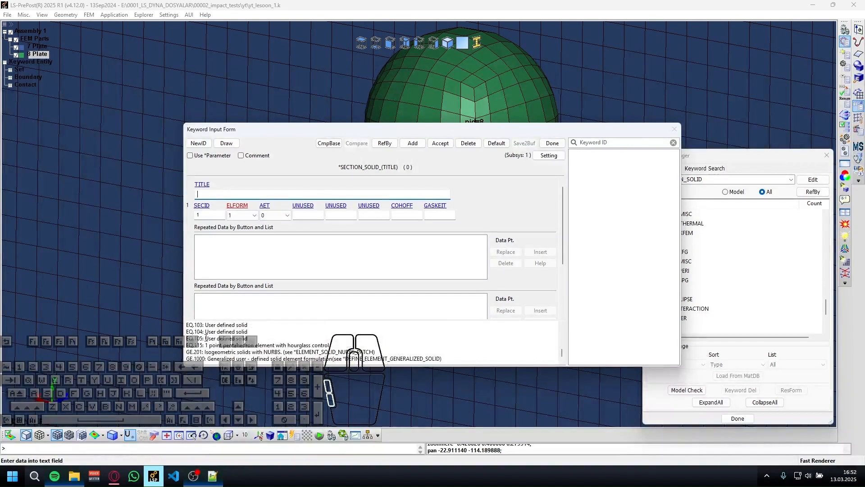
pyautogui.scroll(7, 205, 338)
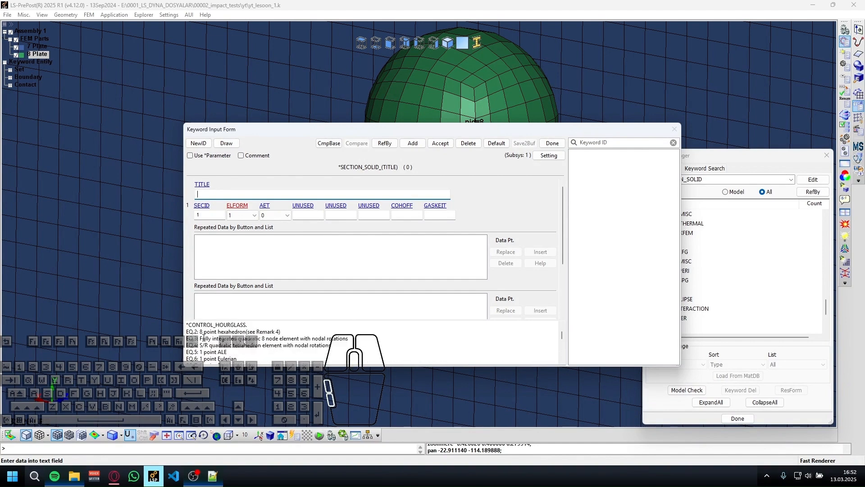
pyautogui.scroll(2, 205, 349)
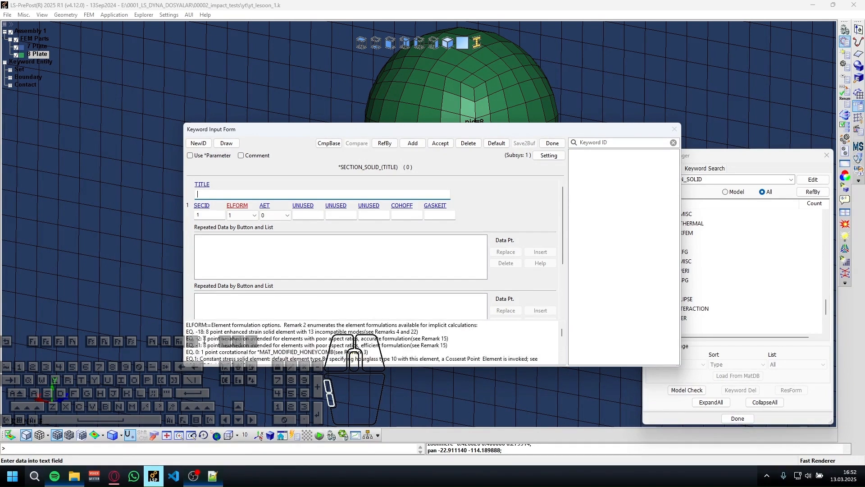
pyautogui.scroll(-1, 204, 338)
pyautogui.moveTo(201, 337); pyautogui.dragTo(530, 345)
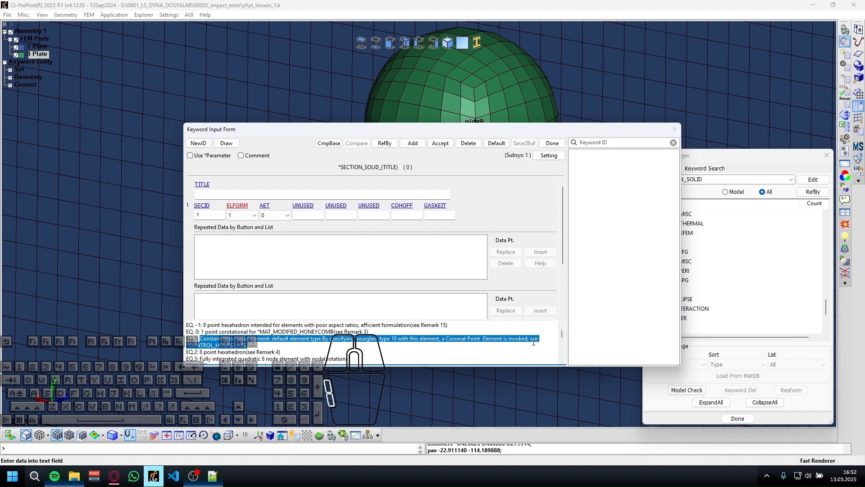
pyautogui.click(343, 194)
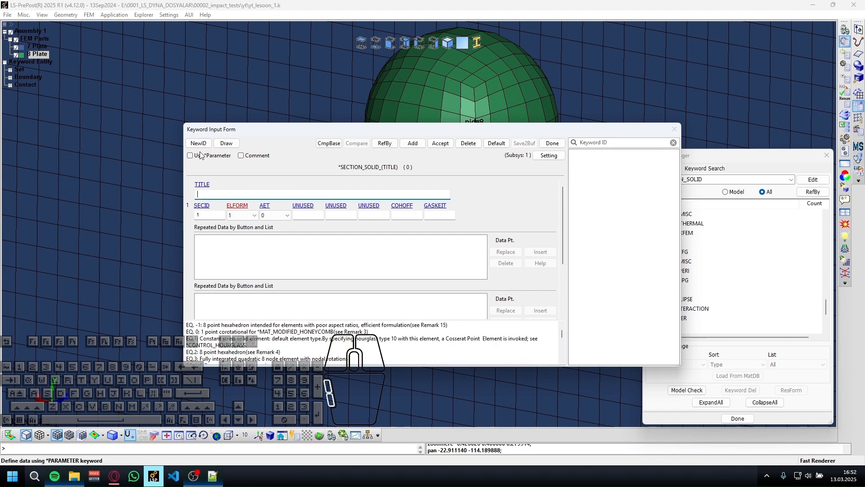
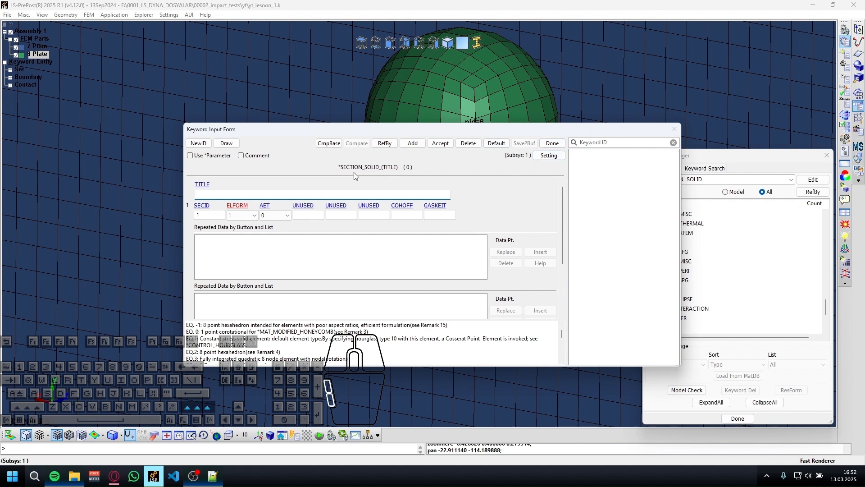
# Title the solid section SOL_ELF_1, accept it and close the form.
pyautogui.press('BackSpace')
pyautogui.press('BackSpace')
pyautogui.write('ELF_1')
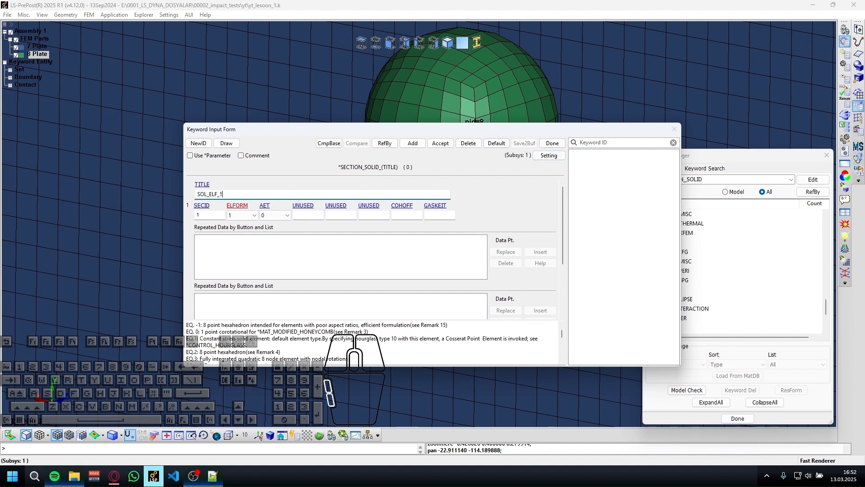
pyautogui.click(440, 143)
pyautogui.click(558, 146)
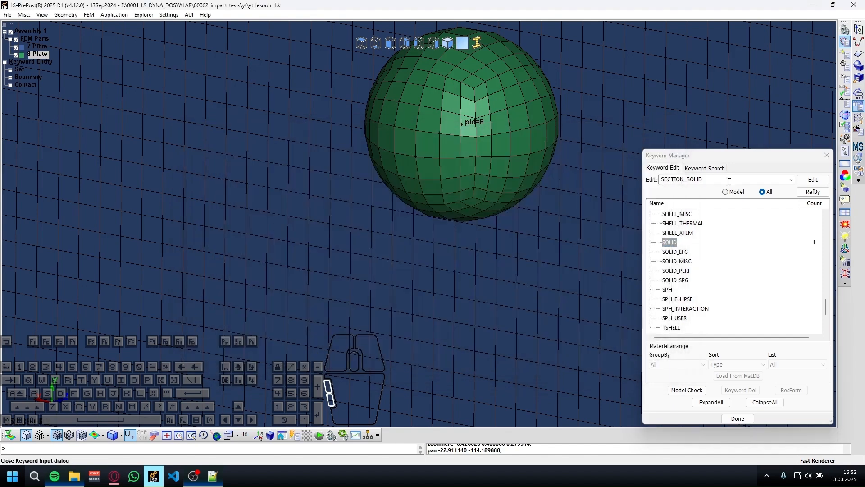
# Give the eroding surface-to-surface contact ID 1 and the title Ball_vs_Plate, accept it and close the form.
pyautogui.click(667, 223)
pyautogui.doubleClick(668, 223)
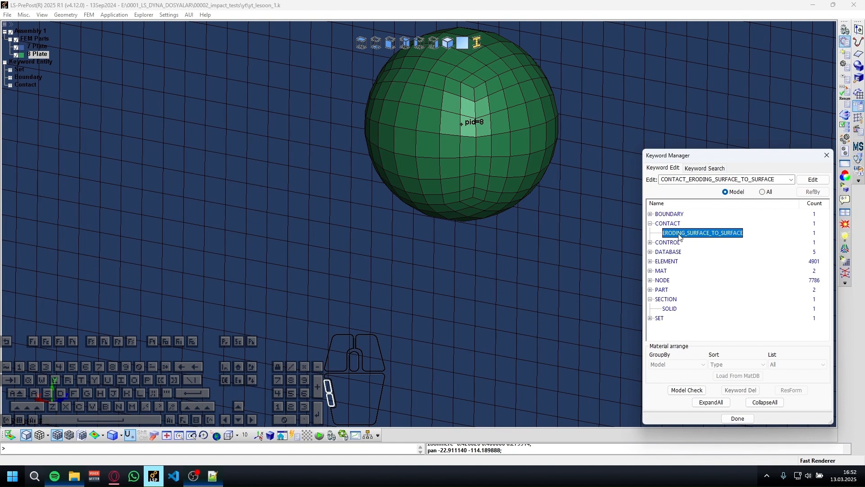
pyautogui.doubleClick(706, 234)
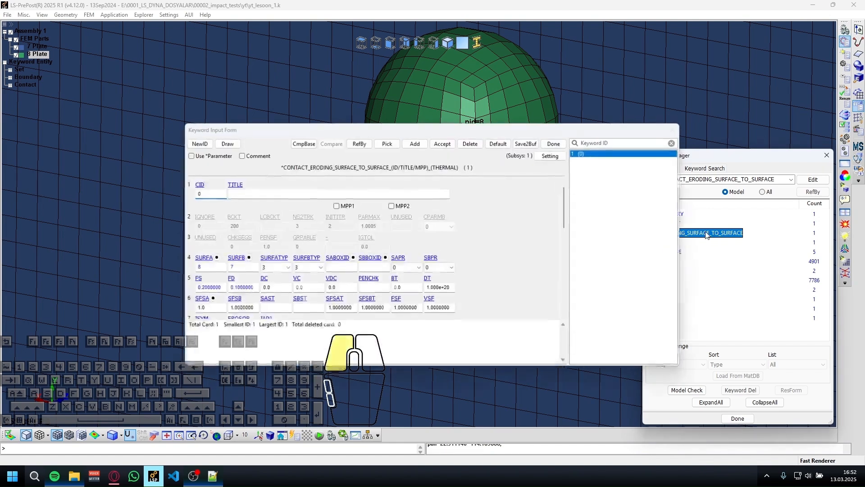
pyautogui.click(229, 193)
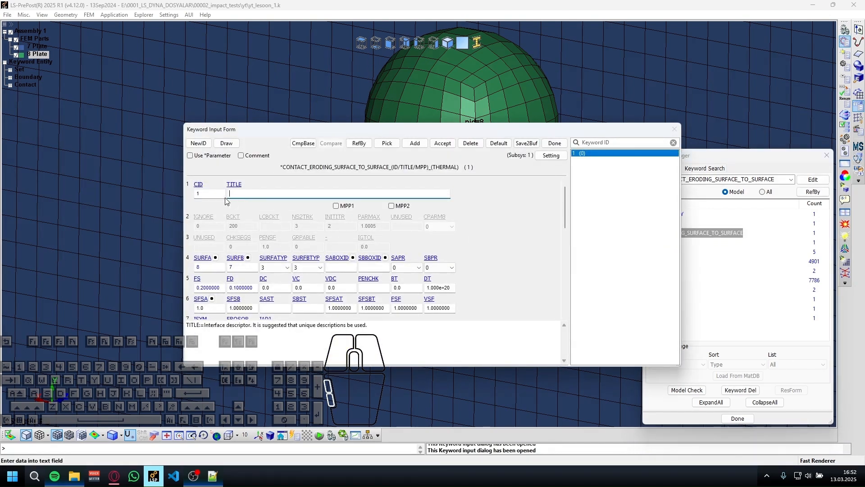
pyautogui.write('Ball_vs_PL')
pyautogui.press('BackSpace')
pyautogui.press('BackSpace')
pyautogui.press('BackSpace')
pyautogui.write('late')
pyautogui.click(439, 144)
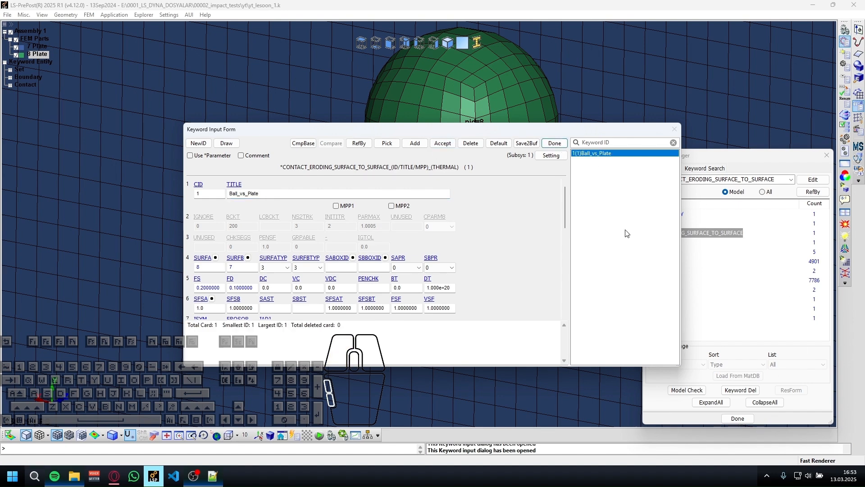
pyautogui.click(564, 144)
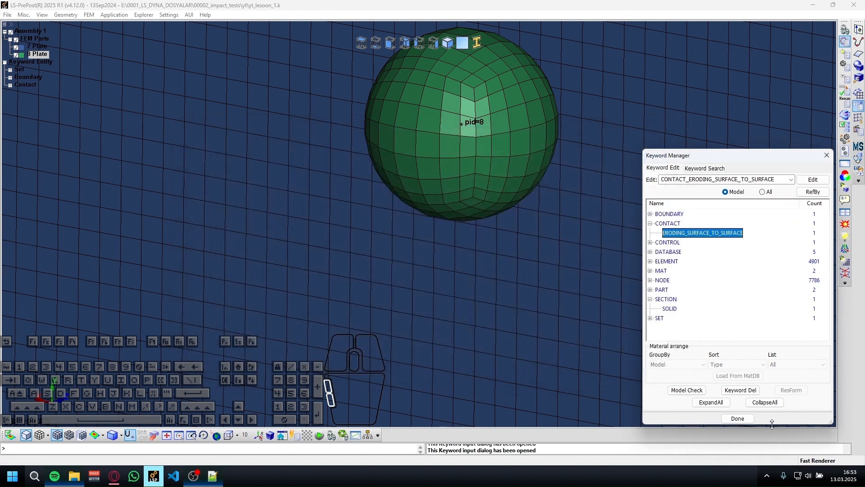
# List all keywords and open a new VELOCITY_GENERATION definition from the INITIAL group.
pyautogui.click(740, 389)
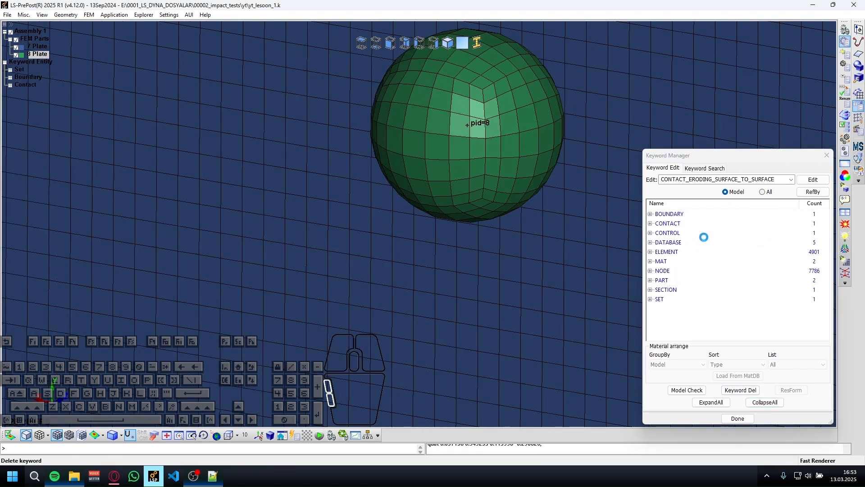
pyautogui.scroll(-7, 699, 244)
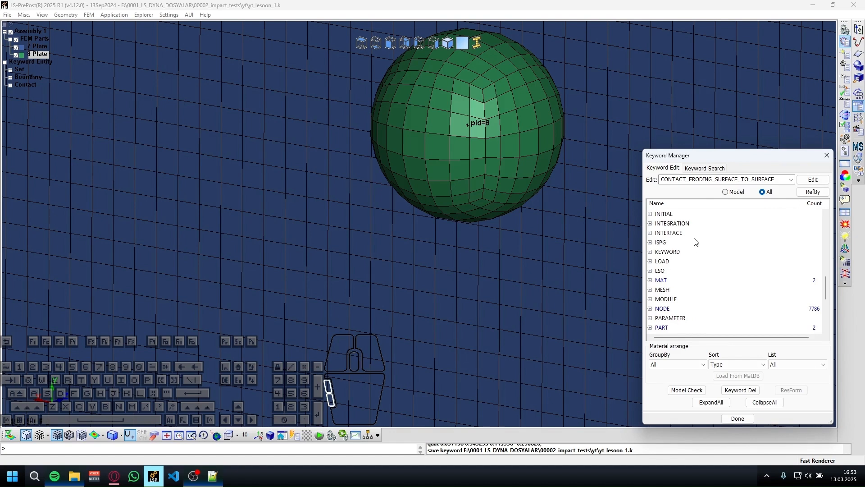
pyautogui.scroll(1, 689, 238)
pyautogui.doubleClick(674, 243)
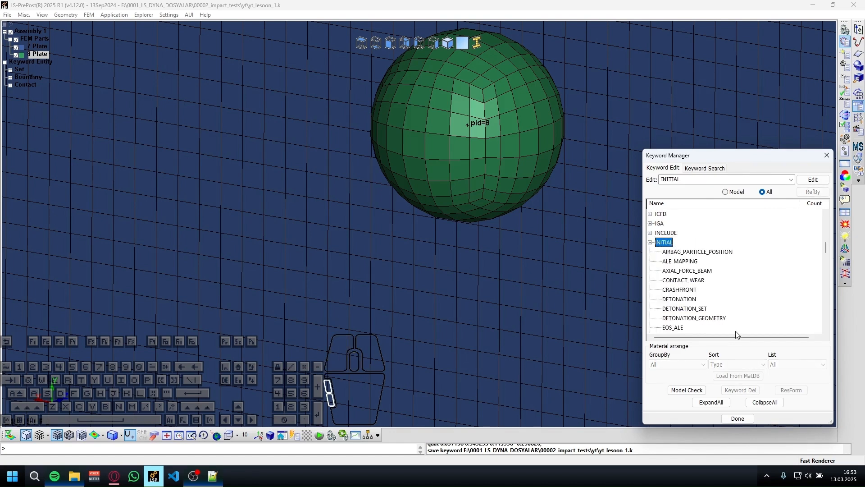
pyautogui.scroll(-15, 721, 298)
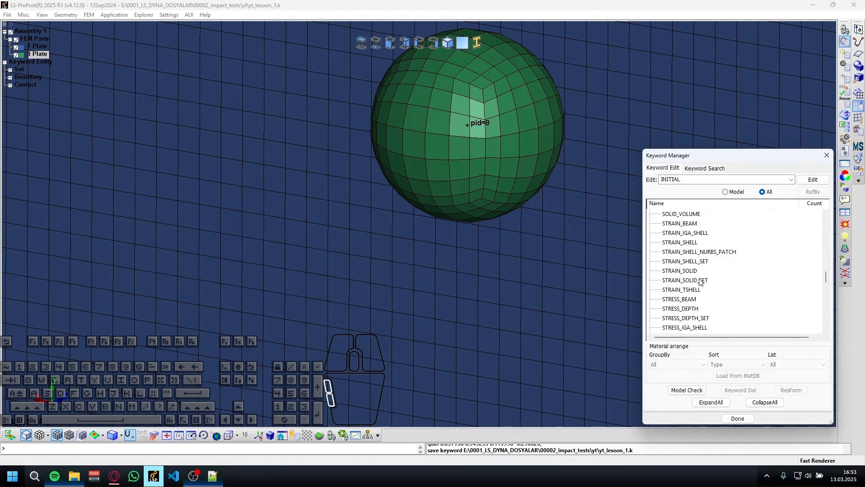
pyautogui.scroll(10, 701, 280)
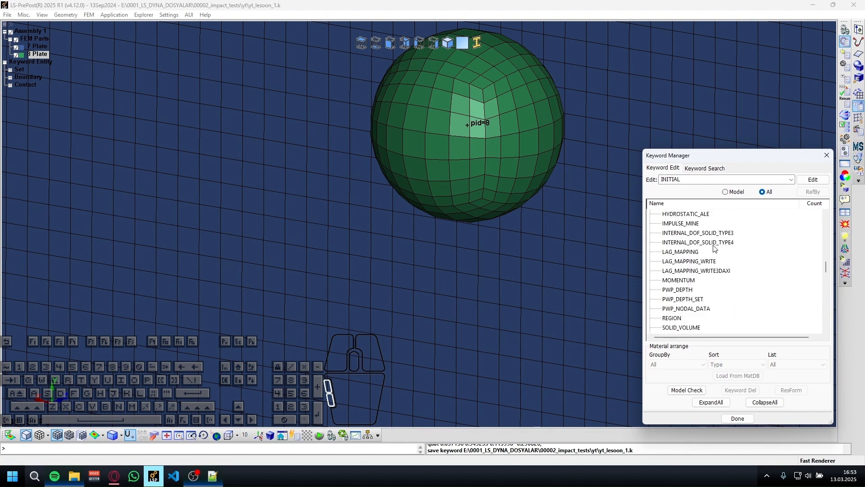
pyautogui.scroll(-9, 712, 249)
pyautogui.scroll(-4, 711, 249)
pyautogui.doubleClick(693, 280)
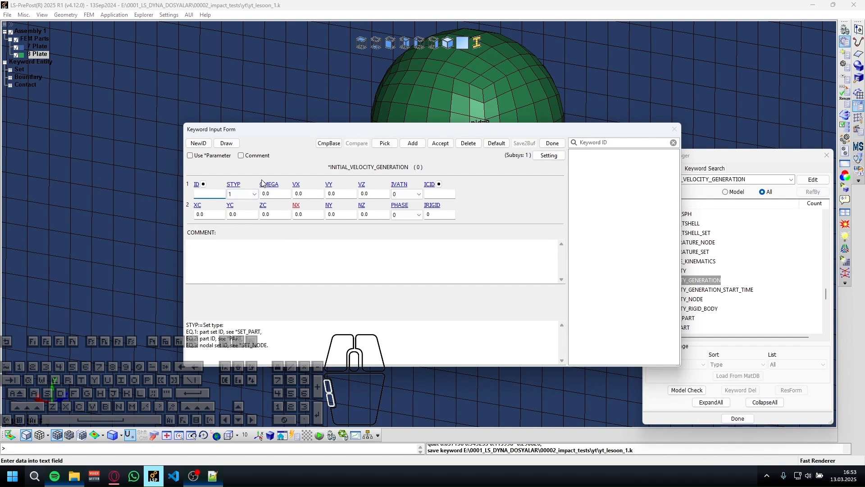
# Set the initial velocity's STYP to 2 and its ID to 8 so that it applies to the ball part.
pyautogui.click(242, 194)
pyautogui.click(242, 205)
pyautogui.click(199, 194)
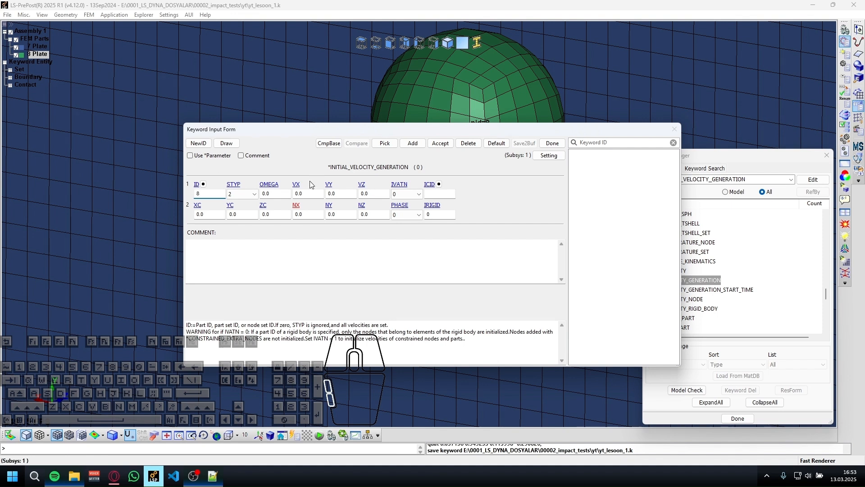
pyautogui.press('Tab')
pyautogui.press('Tab')
pyautogui.press('Tab')
pyautogui.press('Tab')
# Set VZ to 50 with VX left blank, accept the initial velocity, and return to the collapsed list of model keywords.
pyautogui.moveTo(315, 194); pyautogui.dragTo(28, 177)
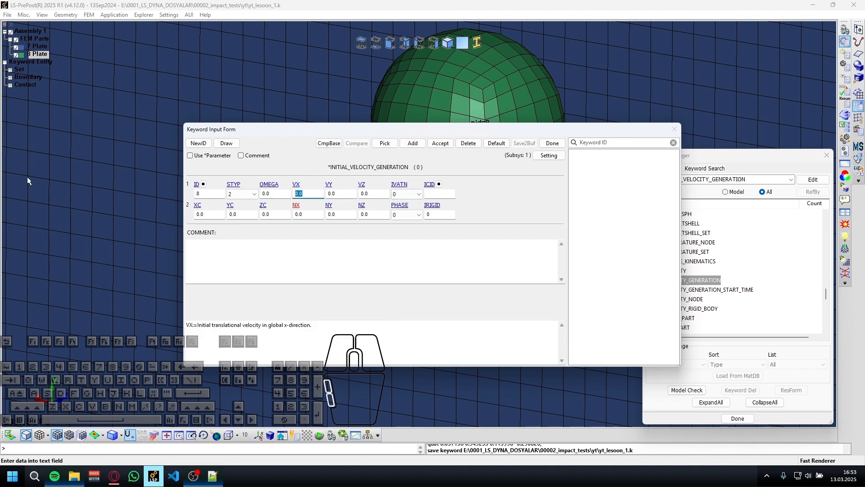
pyautogui.write('50')
pyautogui.hotkey('ctrl', 'x')
pyautogui.press('Tab')
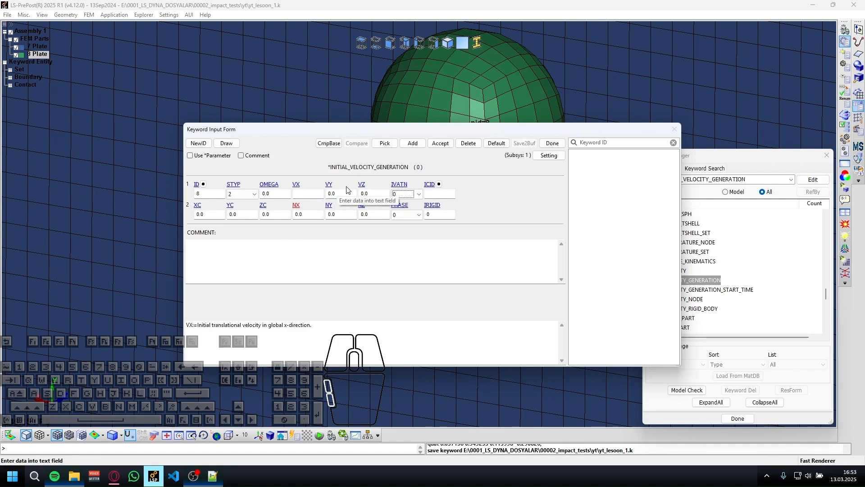
pyautogui.press('Tab')
pyautogui.hotkey('ctrl', 'v')
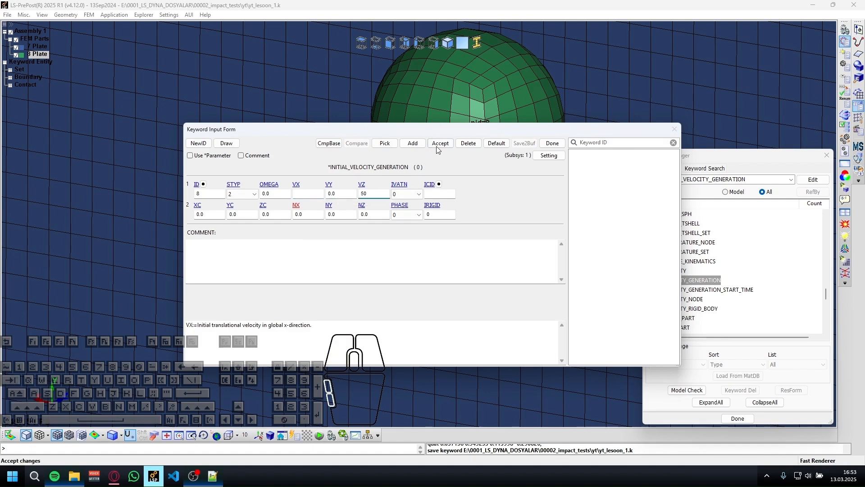
pyautogui.click(437, 144)
pyautogui.click(553, 142)
pyautogui.click(734, 191)
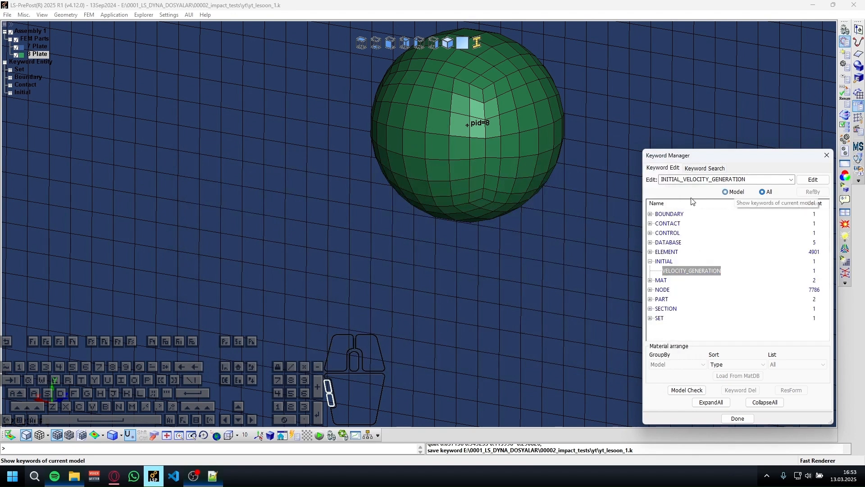
pyautogui.click(649, 262)
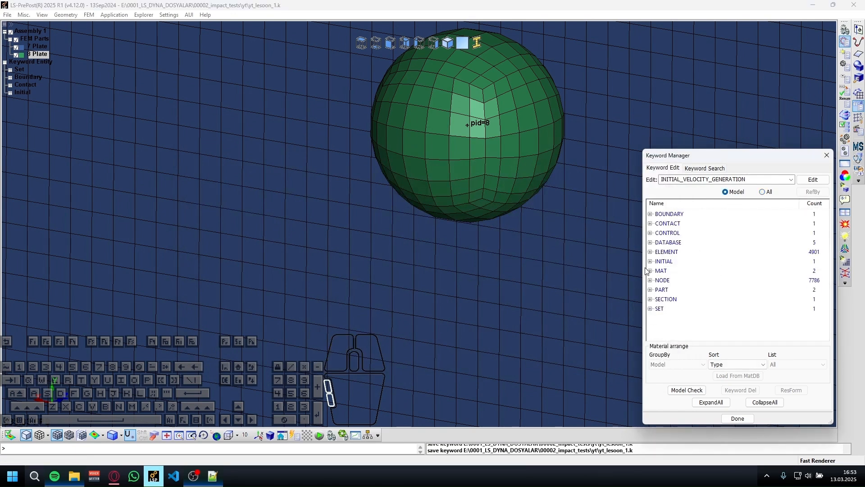
# Expand all model keywords, open the PART definitions and set SECID of plate part 7 to 1.
pyautogui.click(710, 405)
pyautogui.scroll(-4, 689, 314)
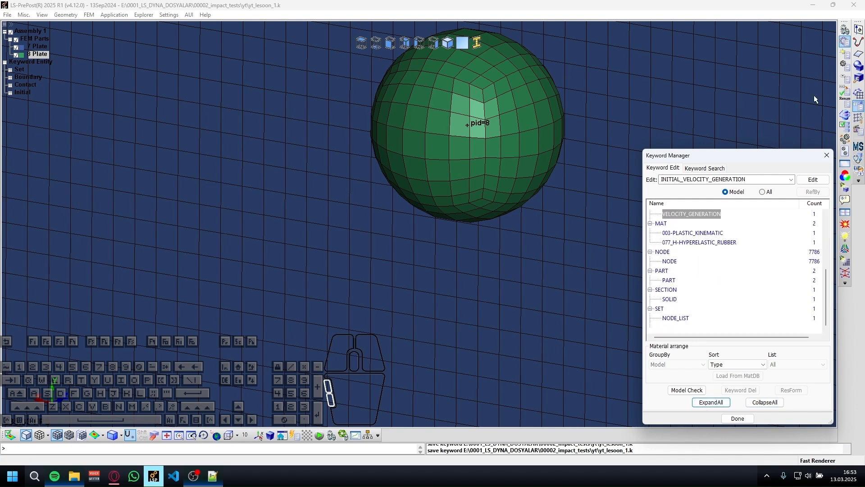
pyautogui.doubleClick(676, 281)
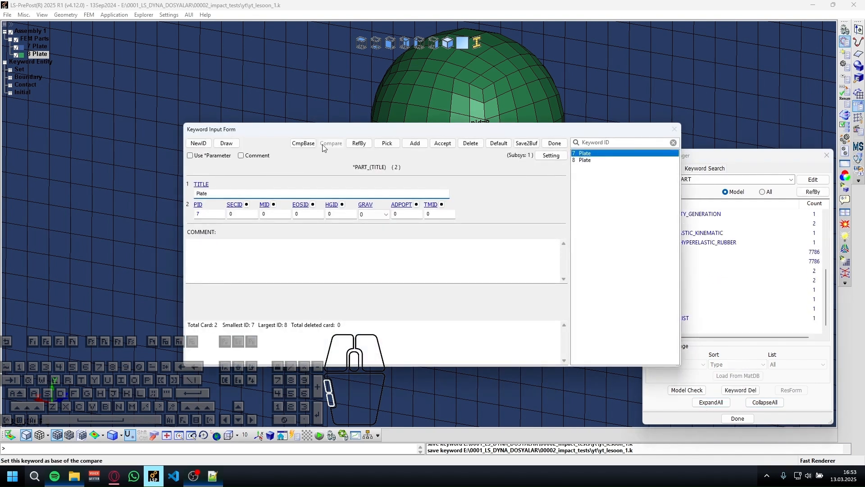
pyautogui.click(198, 193)
pyautogui.write('1')
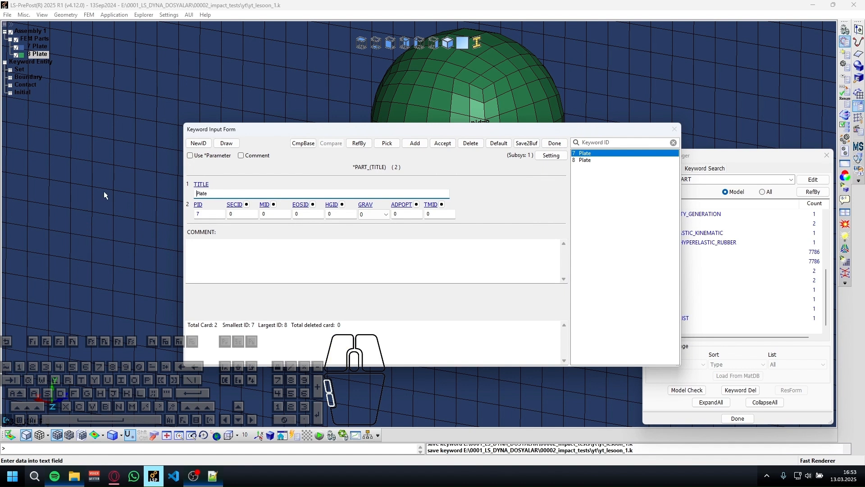
pyautogui.click(241, 213)
pyautogui.write('1')
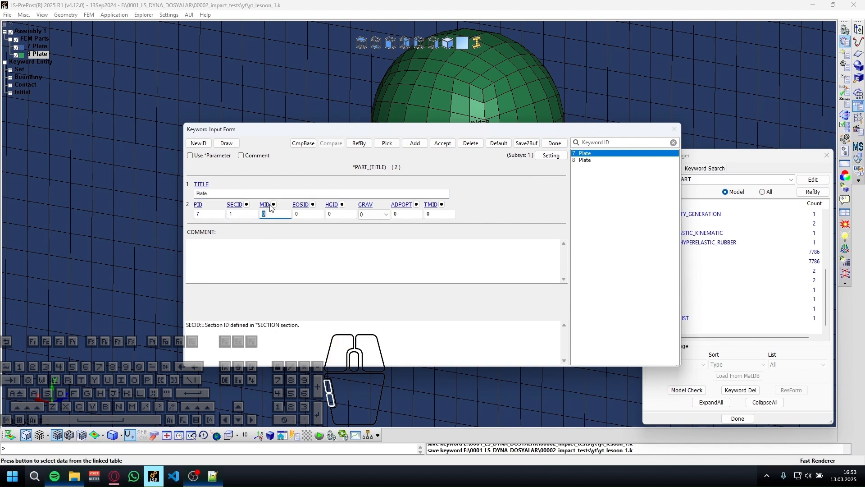
# Choose material 9 from the linked material table as the MID of plate part 7.
pyautogui.click(273, 204)
pyautogui.doubleClick(745, 324)
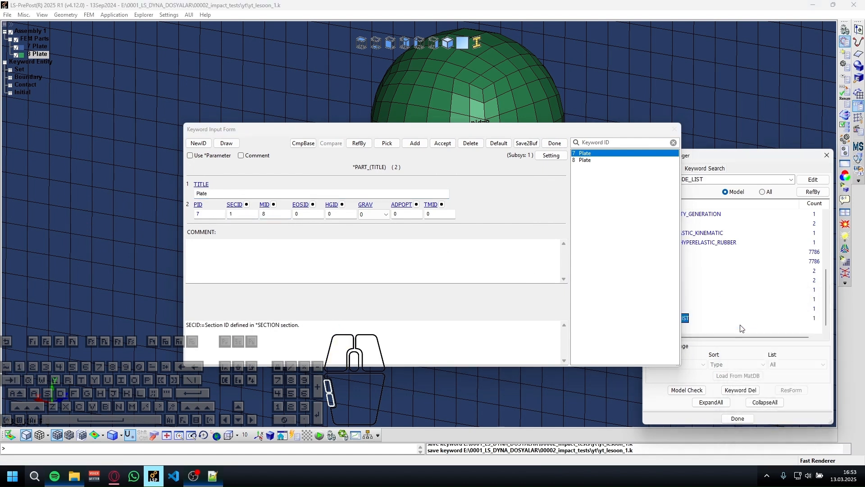
pyautogui.click(281, 232)
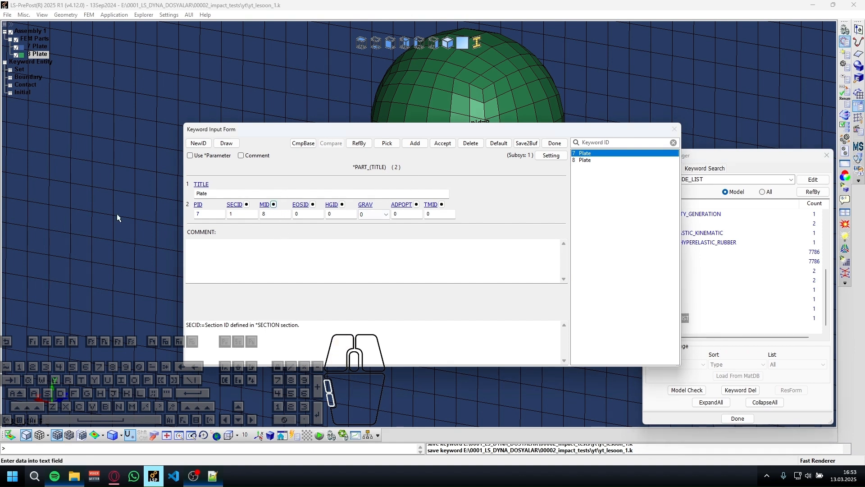
pyautogui.click(268, 213)
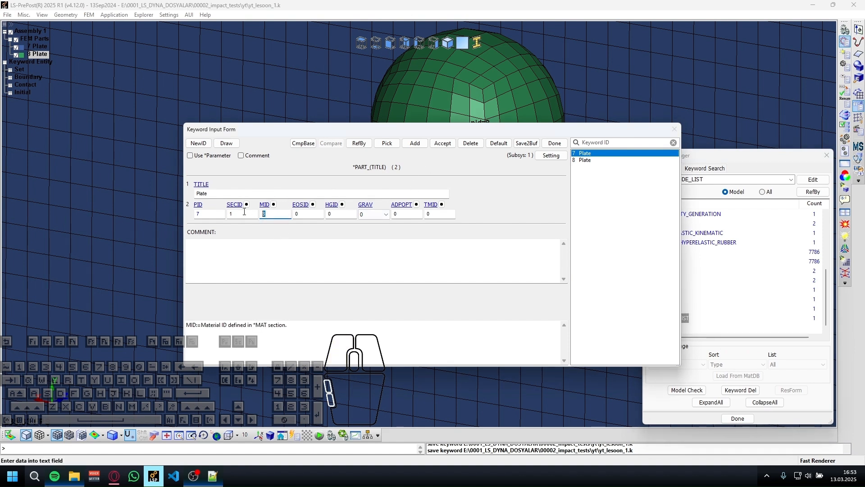
pyautogui.click(276, 204)
pyautogui.doubleClick(736, 330)
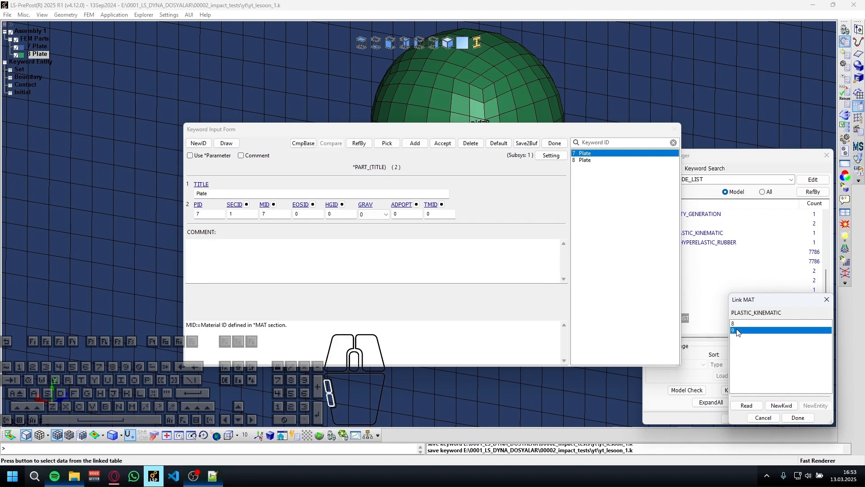
# Edit the linked plastic kinematic material's ID, then set MID of plate part 7 to 7 and accept the part.
pyautogui.click(272, 205)
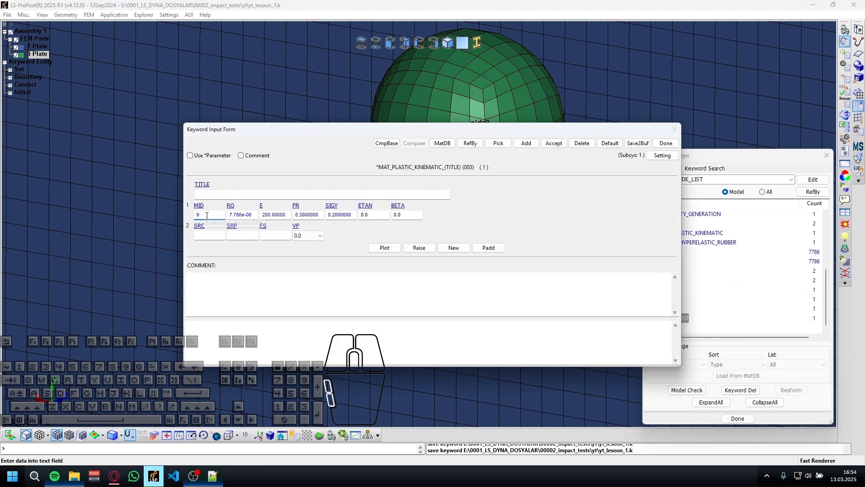
pyautogui.click(554, 142)
pyautogui.click(666, 142)
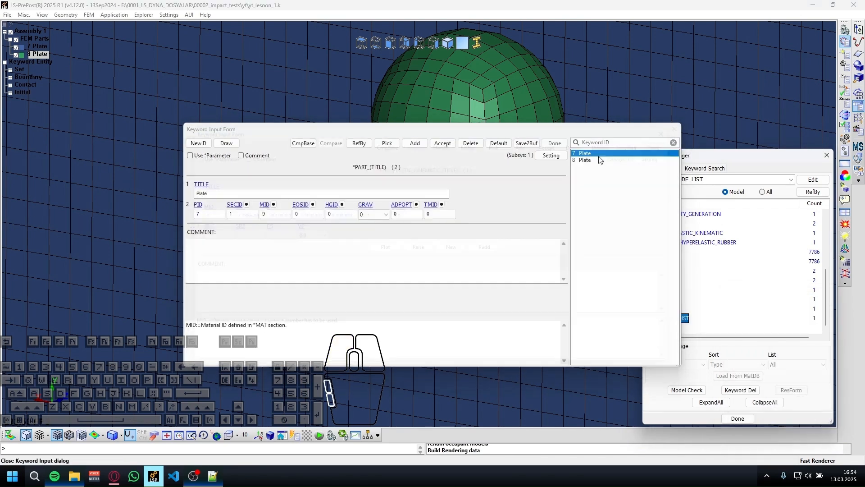
pyautogui.doubleClick(276, 215)
pyautogui.write('7')
pyautogui.click(446, 144)
# Select part 8 and assign it section ID 1 and material ID 8.
pyautogui.click(608, 165)
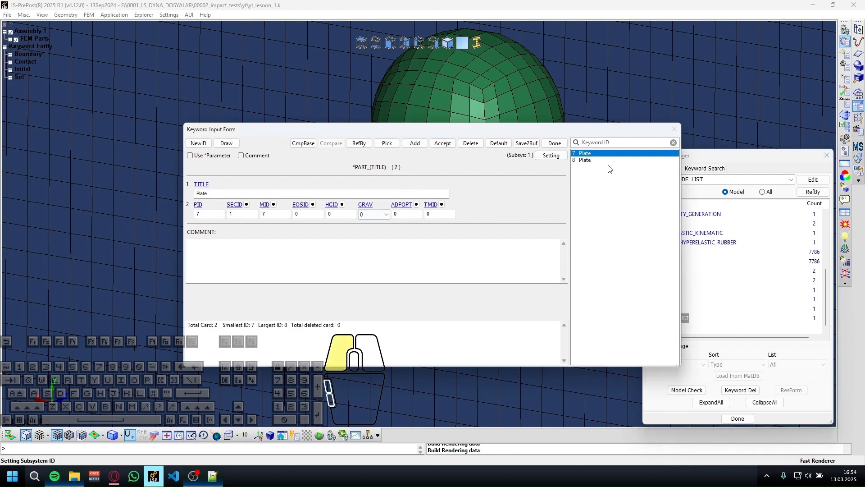
pyautogui.doubleClick(242, 215)
pyautogui.write('1')
pyautogui.press('Tab')
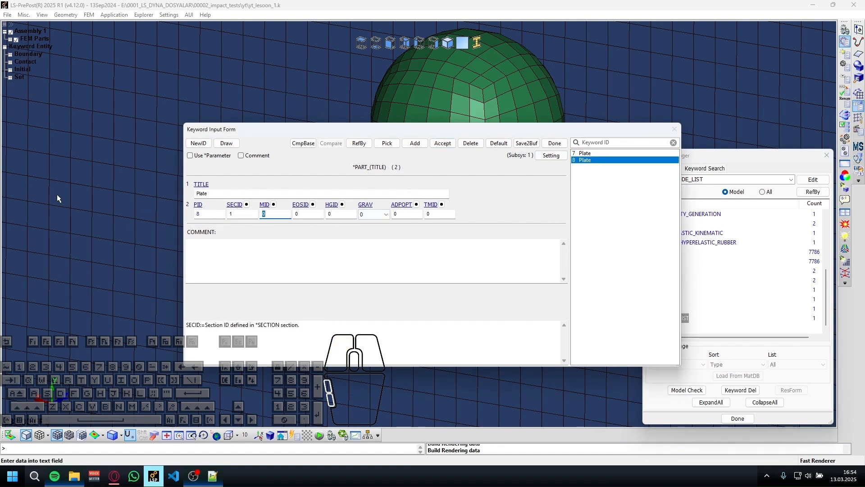
pyautogui.hotkey('shift', 'Tab')
pyautogui.hotkey('shift', 'Tab')
pyautogui.hotkey('shift', 'Tab')
pyautogui.hotkey('shift', 'Tab')
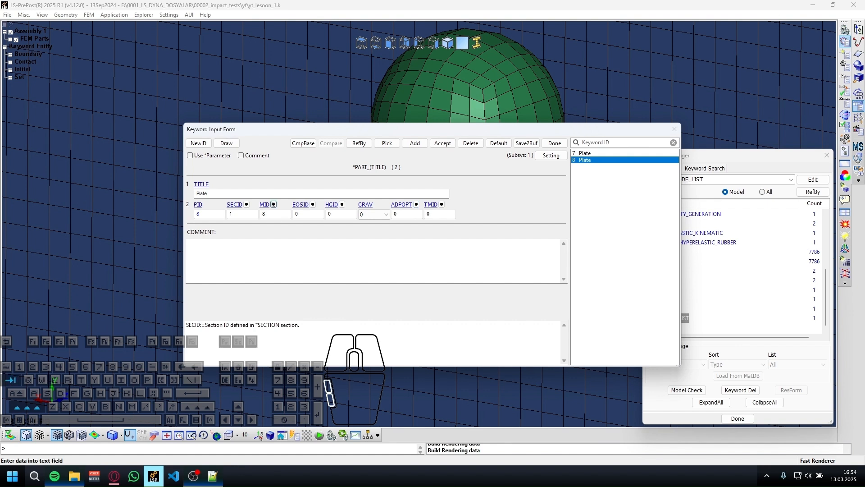
# Retitle part 8 as Ball, accept the change and close the form.
pyautogui.hotkey('shift', 'Tab')
pyautogui.hotkey('shift', 'Tab')
pyautogui.hotkey('shift', 'Tab')
pyautogui.press('Tab')
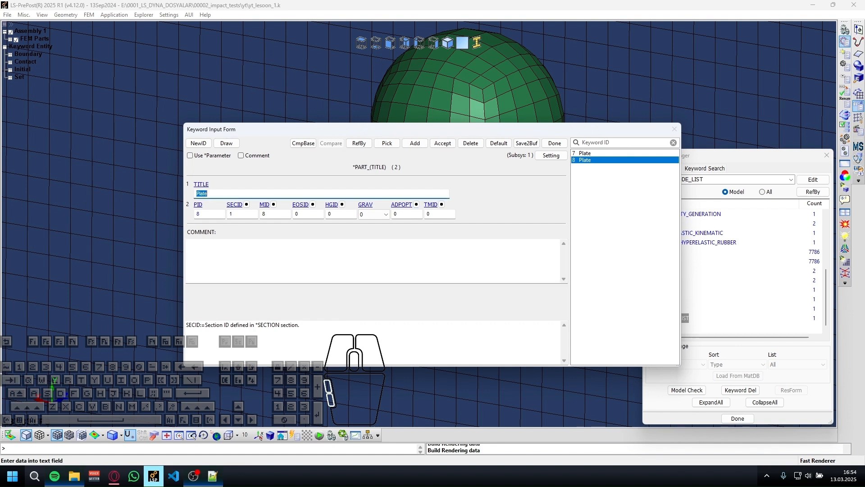
pyautogui.write('Ball')
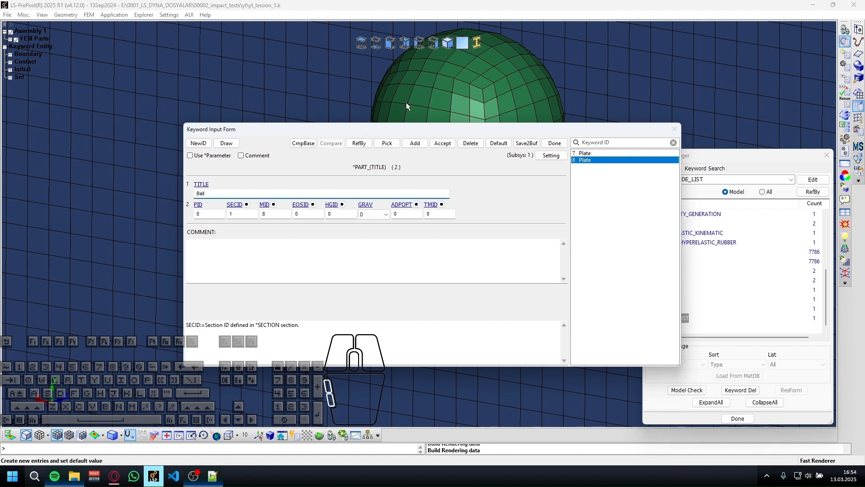
pyautogui.click(443, 143)
pyautogui.click(559, 146)
pyautogui.scroll(-1, 661, 266)
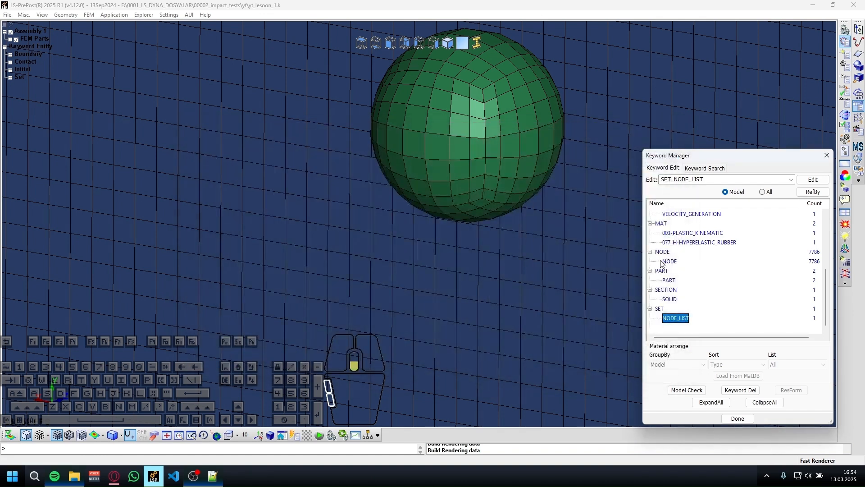
# Save the keyword file yt_lesoon_1.k and look through the keywords defined in the model.
pyautogui.click(470, 207)
pyautogui.hotkey('ctrl', 's')
pyautogui.scroll(5, 701, 316)
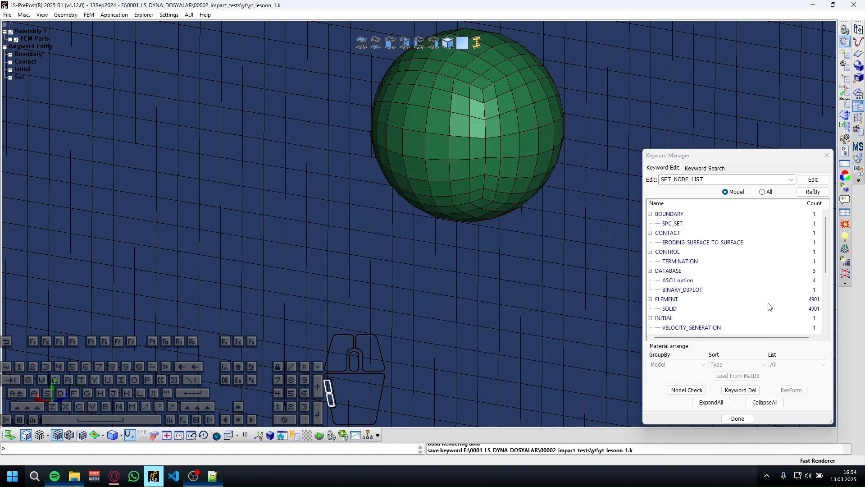
pyautogui.scroll(-2, 693, 233)
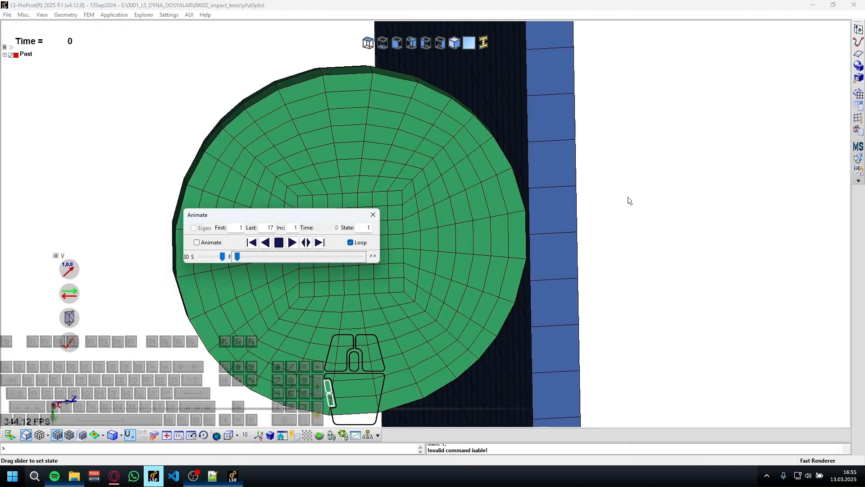
# Switch to the d3plot results and move the sectioned impact animation to state 4.
pyautogui.keyDown('shift'); pyautogui.moveTo(660, 316); pyautogui.dragTo(575, 298); pyautogui.keyUp('shift')
pyautogui.keyDown('shift'); pyautogui.scroll(-3, 575, 295); pyautogui.keyUp('shift')
pyautogui.keyDown('shift'); pyautogui.moveTo(448, 332); pyautogui.dragTo(543, 298); pyautogui.keyUp('shift')
pyautogui.scroll(3, 444, 242)
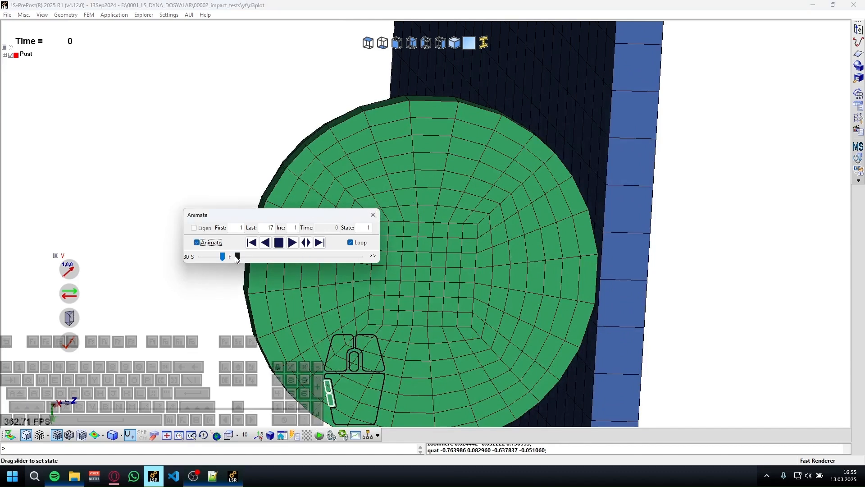
pyautogui.moveTo(237, 256); pyautogui.dragTo(267, 257)
pyautogui.click(251, 243)
pyautogui.scroll(3, 618, 256)
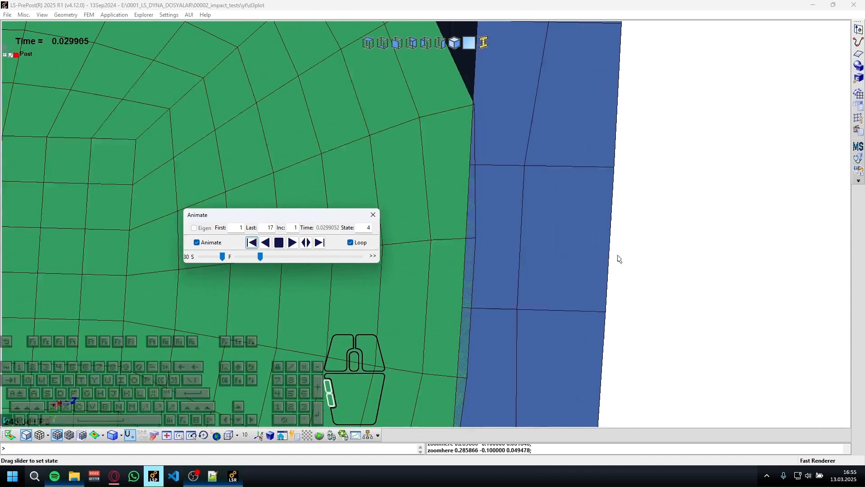
# Examine the contact zone between the sectioned ball and plate from close up and from several angles.
pyautogui.scroll(-4, 539, 237)
pyautogui.scroll(2, 522, 198)
pyautogui.keyDown('shift'); pyautogui.moveTo(523, 198); pyautogui.dragTo(539, 212, button='middle'); pyautogui.keyUp('shift')
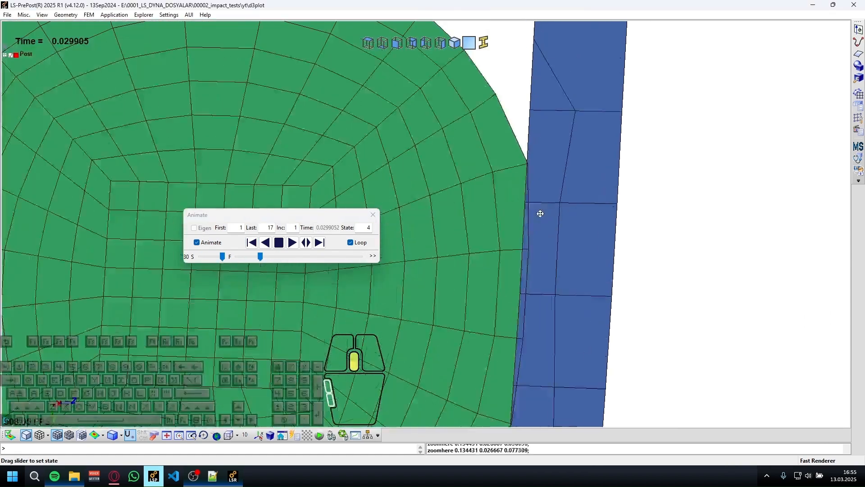
pyautogui.scroll(-2, 538, 269)
pyautogui.moveTo(519, 330); pyautogui.dragTo(633, 229, button='middle')
pyautogui.scroll(-2, 633, 229)
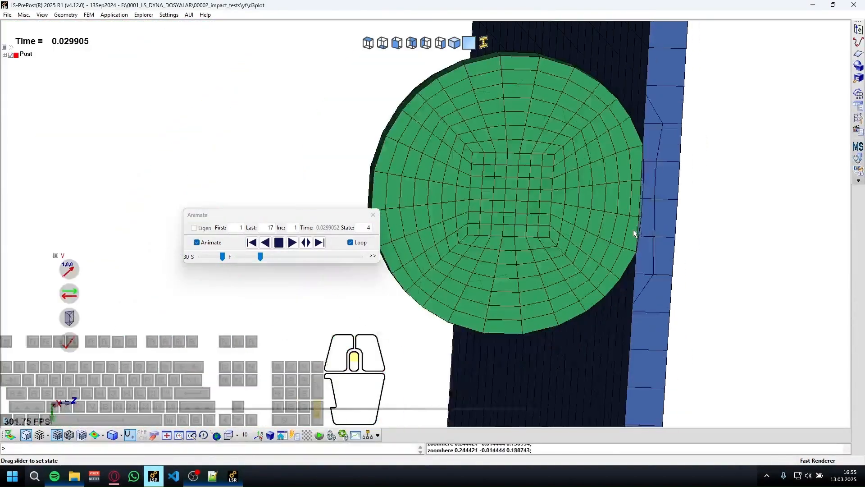
pyautogui.moveTo(633, 229); pyautogui.dragTo(676, 176)
pyautogui.moveTo(676, 176); pyautogui.dragTo(656, 249, button='middle')
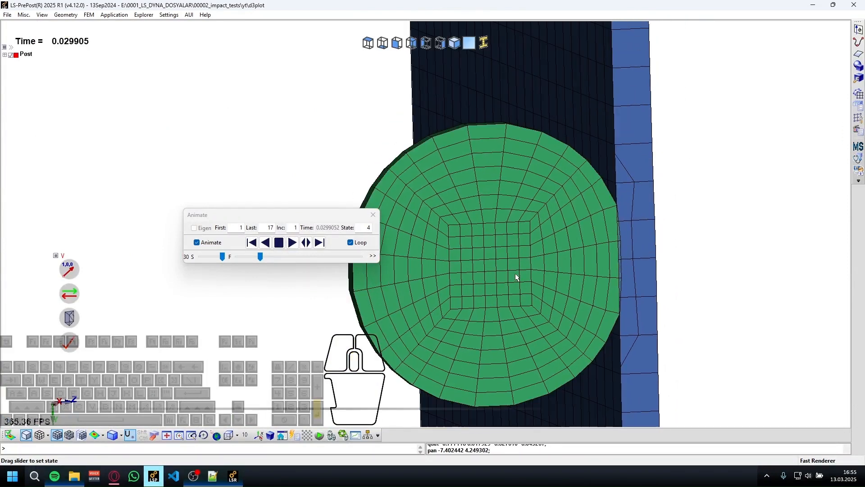
# Step forward through the remaining result states and wrap around to the first to follow the plate's deformation.
pyautogui.click(320, 245)
pyautogui.click(319, 245)
pyautogui.click(320, 245)
pyautogui.click(320, 245)
pyautogui.click(320, 245)
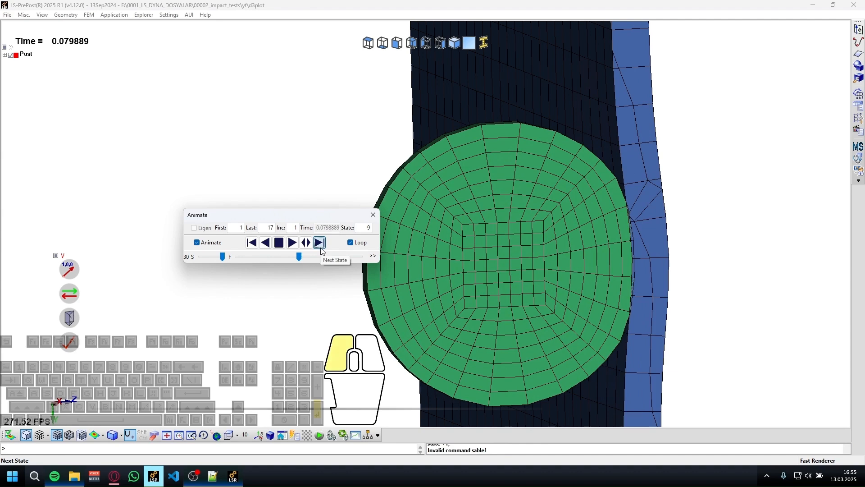
pyautogui.click(320, 244)
pyautogui.click(319, 243)
pyautogui.click(320, 243)
pyautogui.click(320, 243)
pyautogui.click(320, 243)
pyautogui.click(320, 243)
pyautogui.click(320, 243)
pyautogui.click(320, 243)
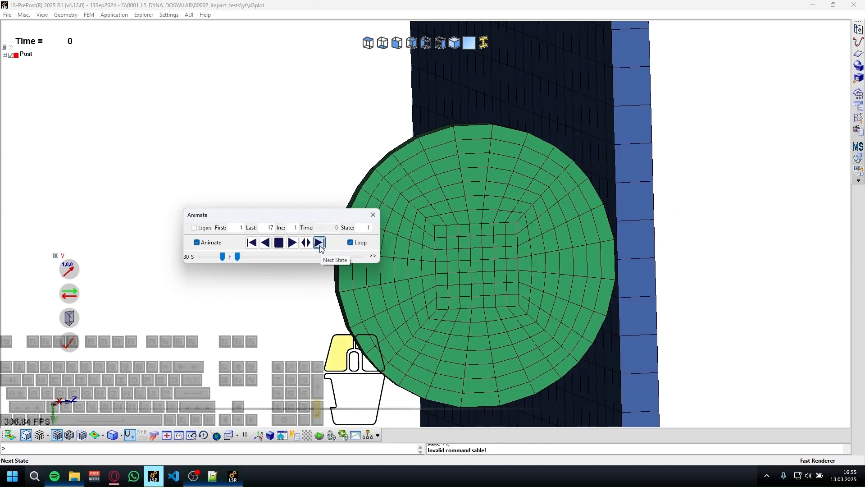
pyautogui.click(319, 243)
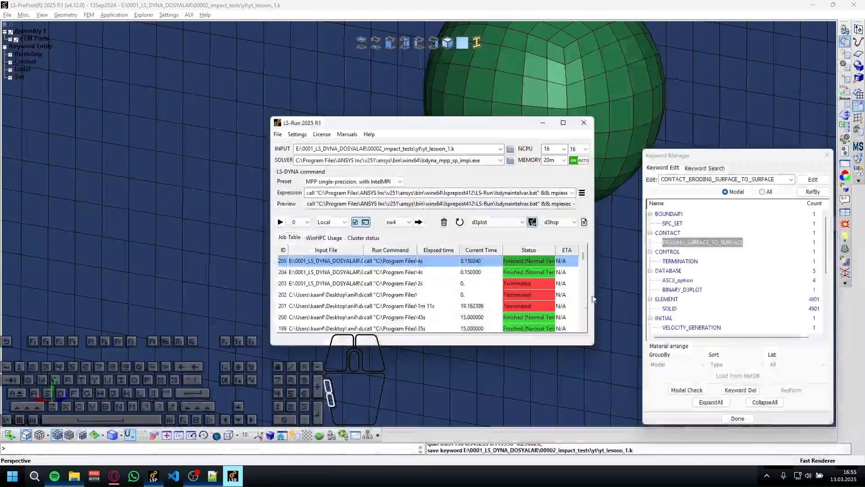
# Set VZ of the INITIAL_VELOCITY_GENERATION keyword to 150, accept the change and close the form.
pyautogui.scroll(-3, 495, 292)
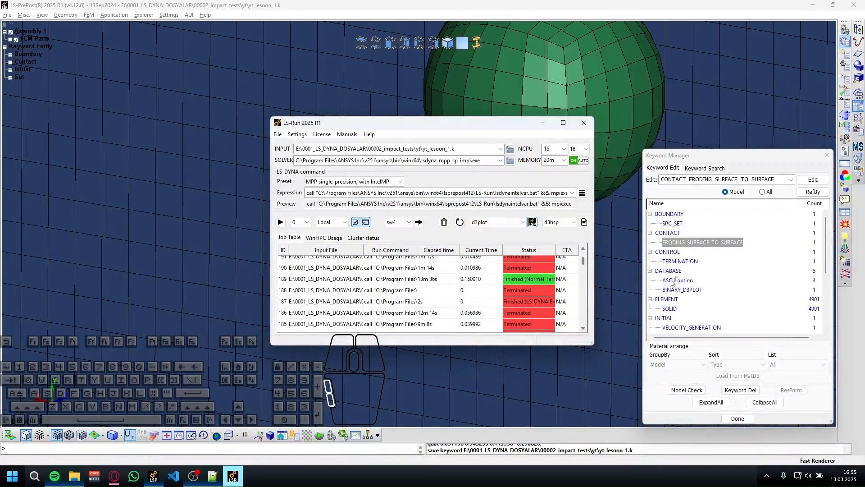
pyautogui.scroll(-4, 696, 271)
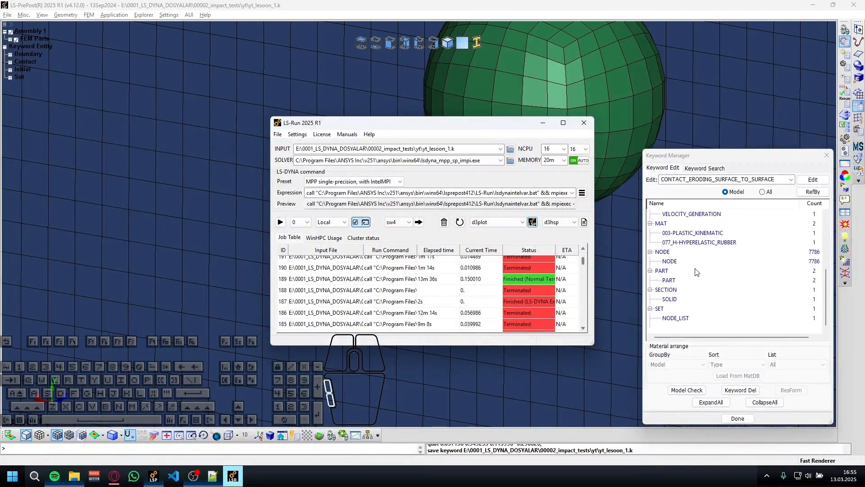
pyautogui.doubleClick(709, 214)
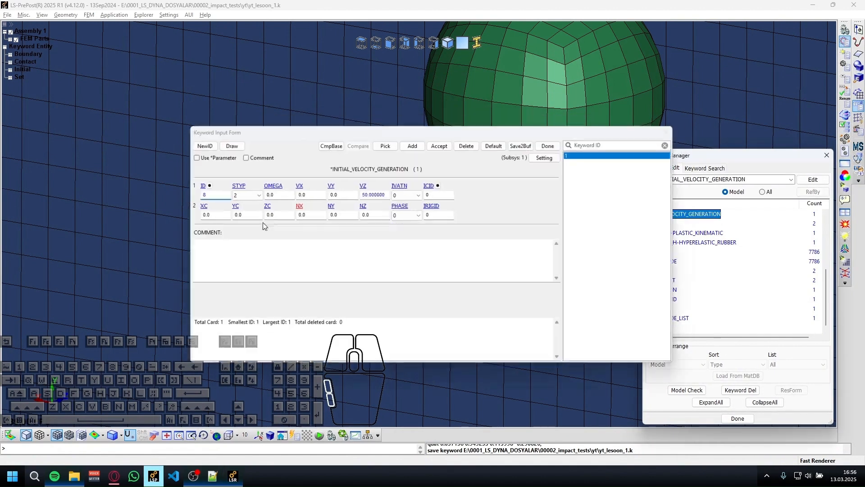
pyautogui.click(366, 192)
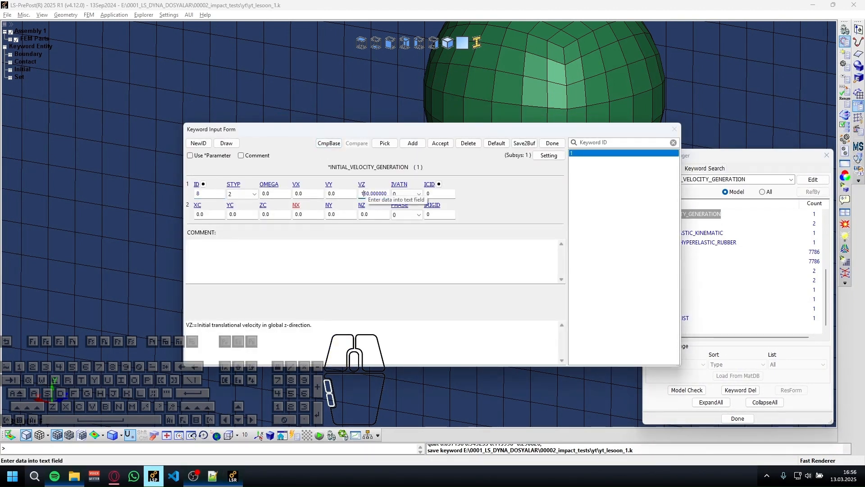
pyautogui.click(441, 144)
pyautogui.click(552, 143)
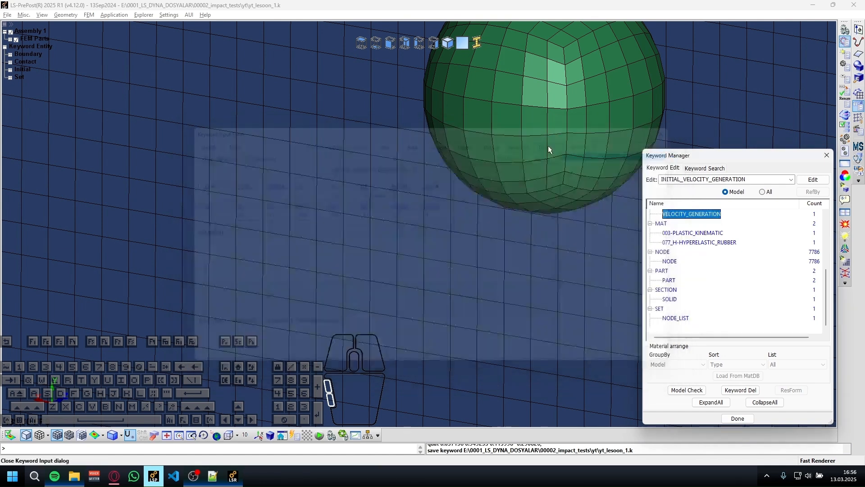
# Set the failure strain FS of the 003-PLASTIC_KINEMATIC material to 0.5, accept the change and close the form.
pyautogui.scroll(1, 714, 296)
pyautogui.doubleClick(715, 262)
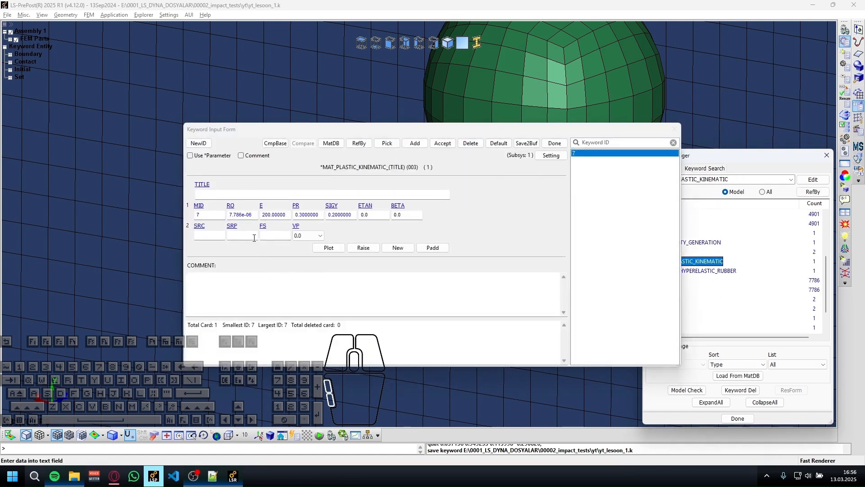
pyautogui.click(271, 234)
pyautogui.write('0.')
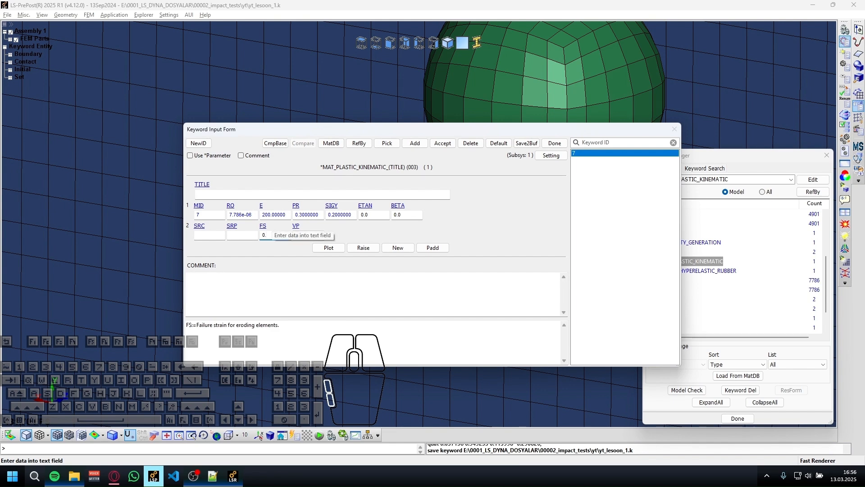
pyautogui.write('56')
pyautogui.click(440, 144)
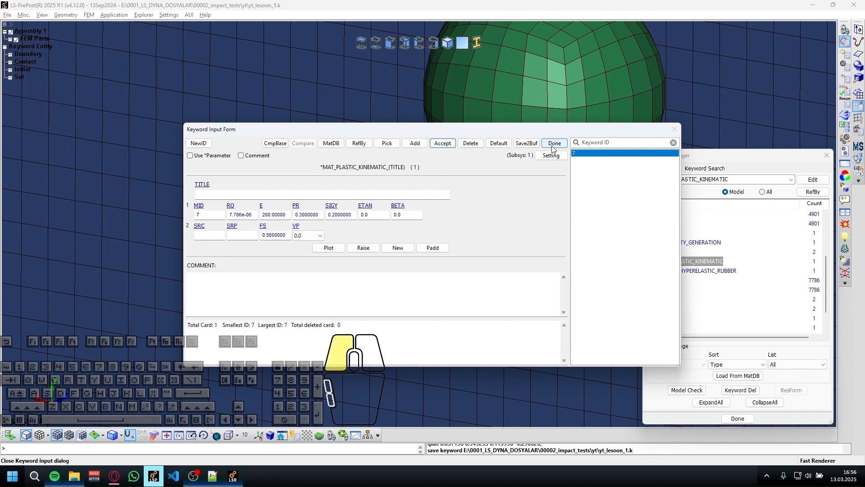
pyautogui.click(553, 143)
# Switch to LS-Run, submit yt_lesoon_1.k to the local job queue, and go to the d3plot results.
pyautogui.hotkey('alt', 'Tab')
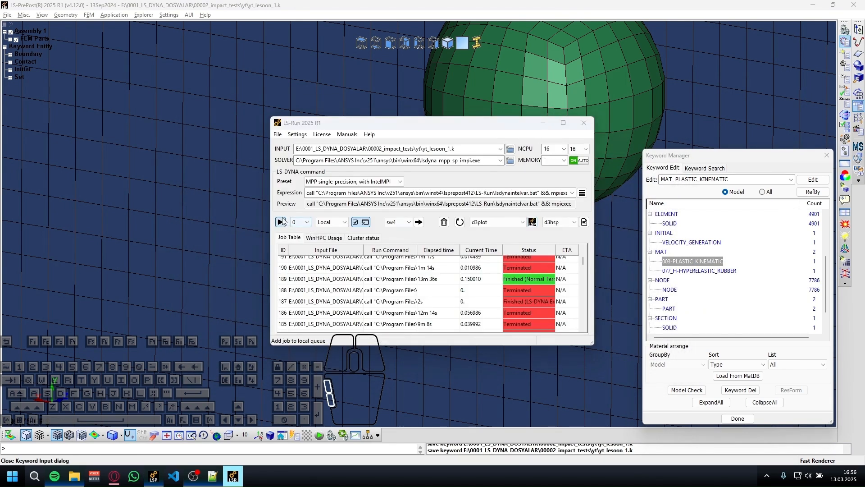
pyautogui.hotkey('alt', 'Tab')
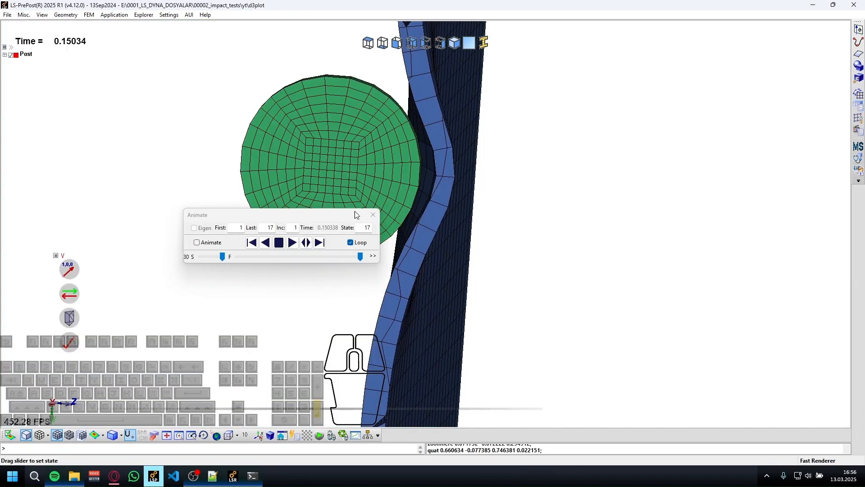
# Return the d3plot animation to state 1 and enable Animate with the sectioned ball and plate in view.
pyautogui.click(322, 243)
pyautogui.keyDown('shift'); pyautogui.moveTo(554, 259); pyautogui.dragTo(720, 261); pyautogui.keyUp('shift')
pyautogui.scroll(5, 488, 164)
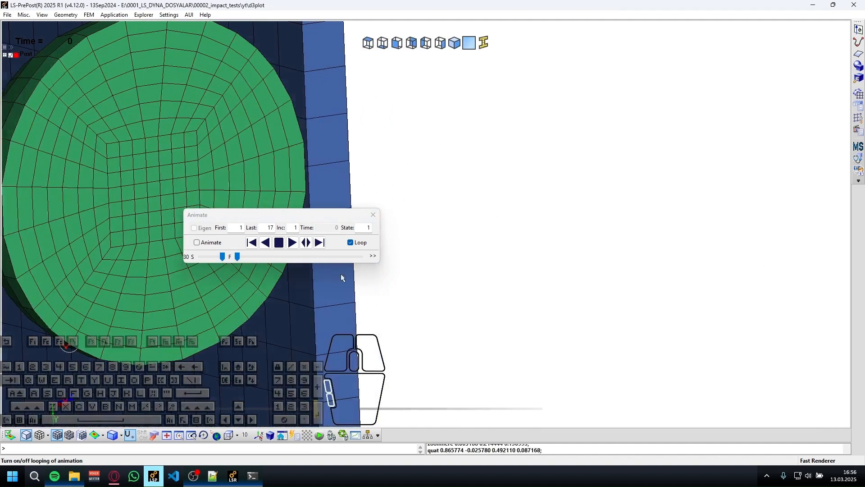
pyautogui.keyDown('shift'); pyautogui.moveTo(169, 310); pyautogui.dragTo(611, 288, button='middle'); pyautogui.keyUp('shift')
pyautogui.scroll(-5, 612, 289)
pyautogui.keyDown('shift'); pyautogui.moveTo(680, 320); pyautogui.dragTo(703, 311); pyautogui.keyUp('shift')
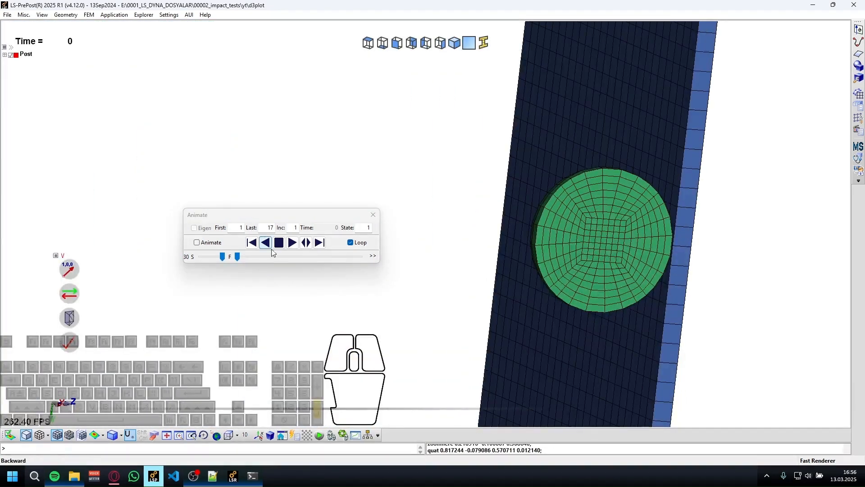
pyautogui.click(197, 242)
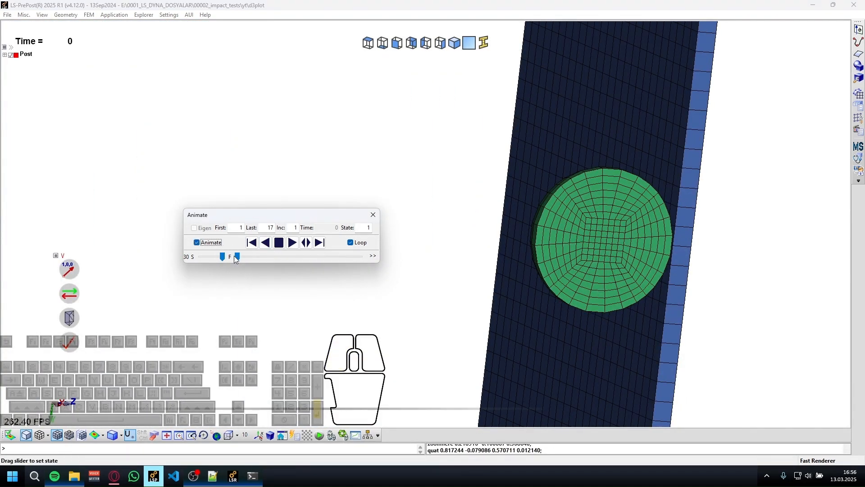
pyautogui.moveTo(237, 257); pyautogui.dragTo(49, 268)
# Plot Von Mises stress as the fringe component on the ball and plate.
pyautogui.click(861, 153)
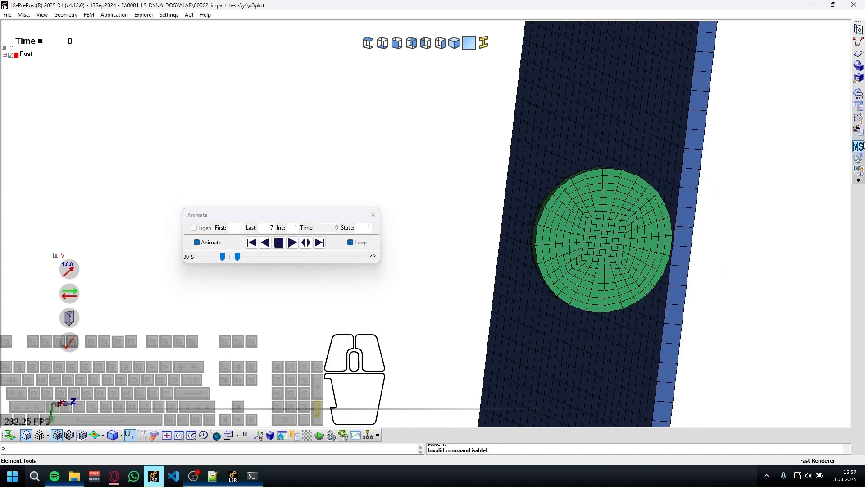
pyautogui.click(857, 132)
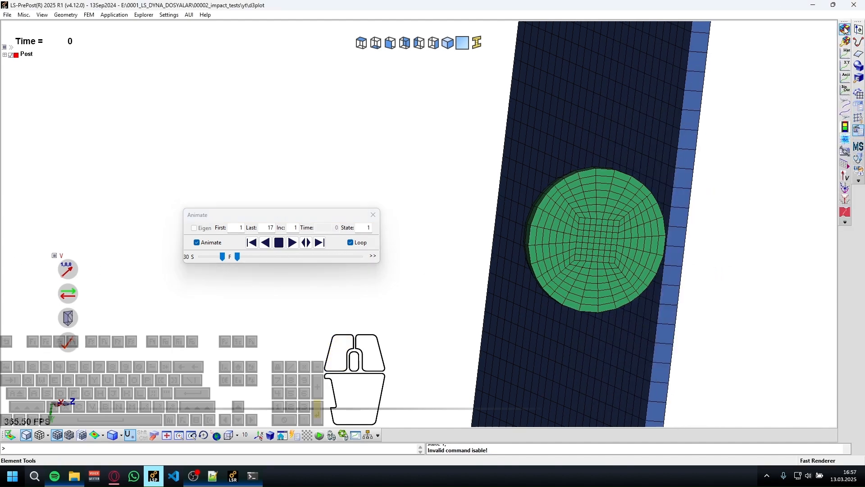
pyautogui.click(845, 29)
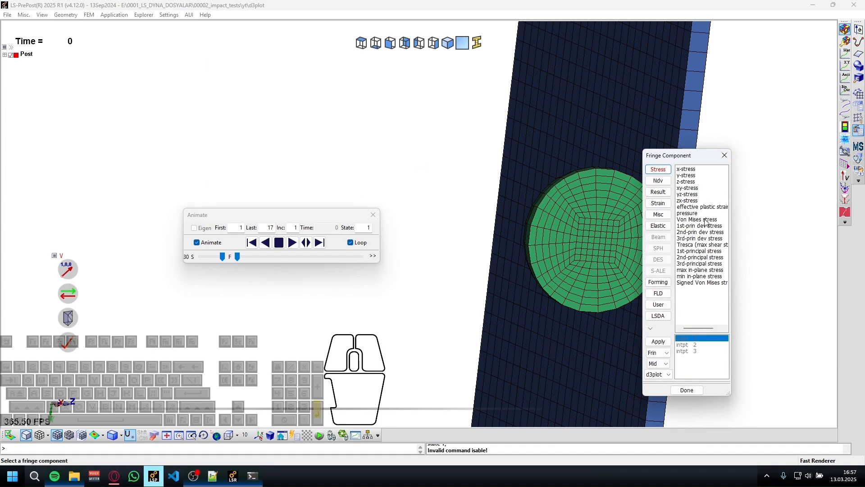
pyautogui.click(846, 31)
pyautogui.click(703, 220)
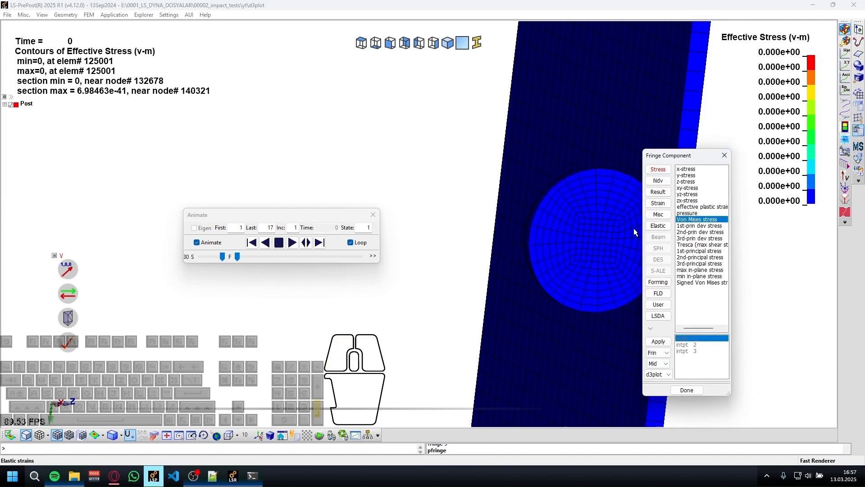
# Finish the section cut so the whole ball and plate are displayed in an angled view.
pyautogui.click(72, 342)
pyautogui.keyDown('shift'); pyautogui.moveTo(531, 260); pyautogui.dragTo(473, 216); pyautogui.keyUp('shift')
pyautogui.keyDown('shift'); pyautogui.scroll(-2, 585, 302); pyautogui.keyUp('shift')
pyautogui.keyDown('shift'); pyautogui.moveTo(531, 292); pyautogui.dragTo(322, 262, button='right'); pyautogui.keyUp('shift')
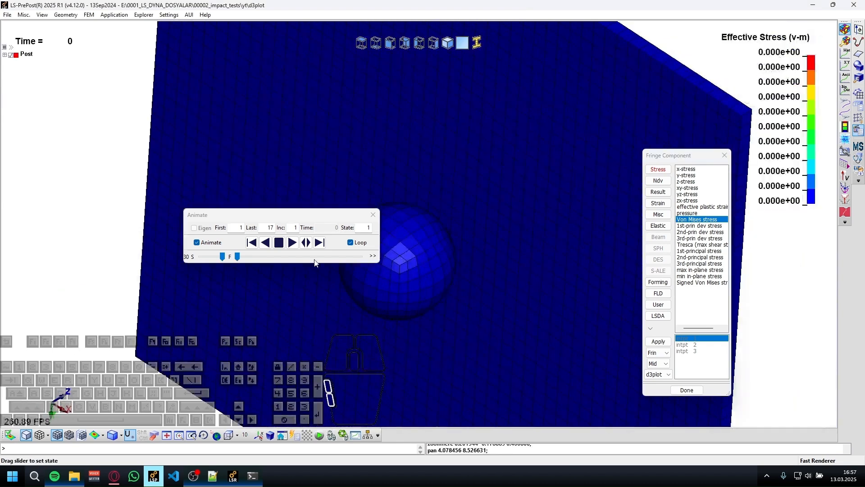
# Step through the result states of the whole model to check the stress contours during impact.
pyautogui.click(319, 242)
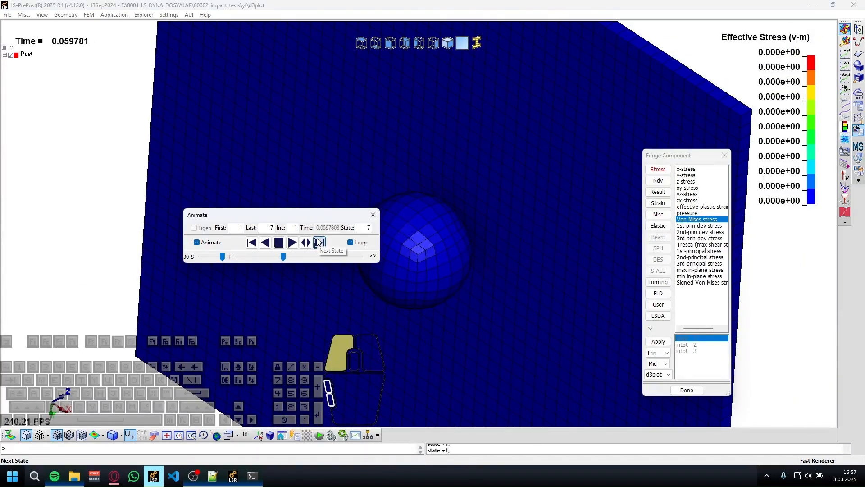
pyautogui.click(319, 242)
pyautogui.click(319, 242)
pyautogui.click(319, 243)
pyautogui.click(319, 242)
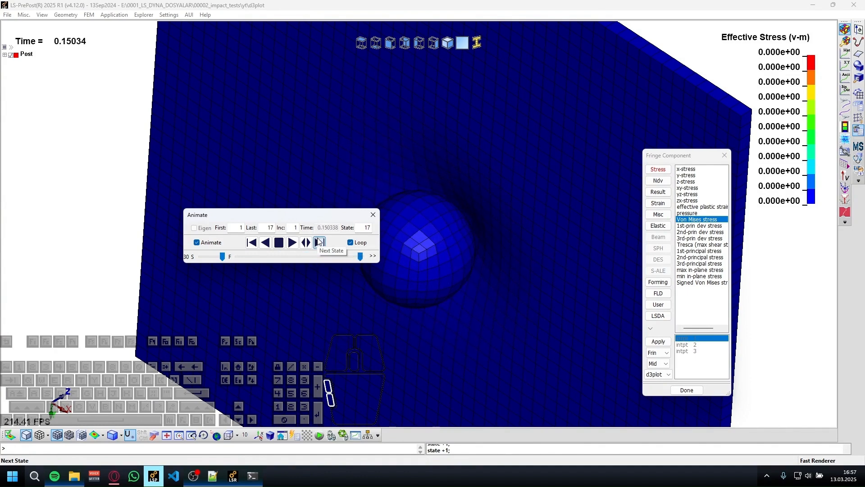
pyautogui.click(319, 242)
pyautogui.click(319, 242)
pyautogui.click(319, 242)
pyautogui.click(319, 242)
pyautogui.click(319, 243)
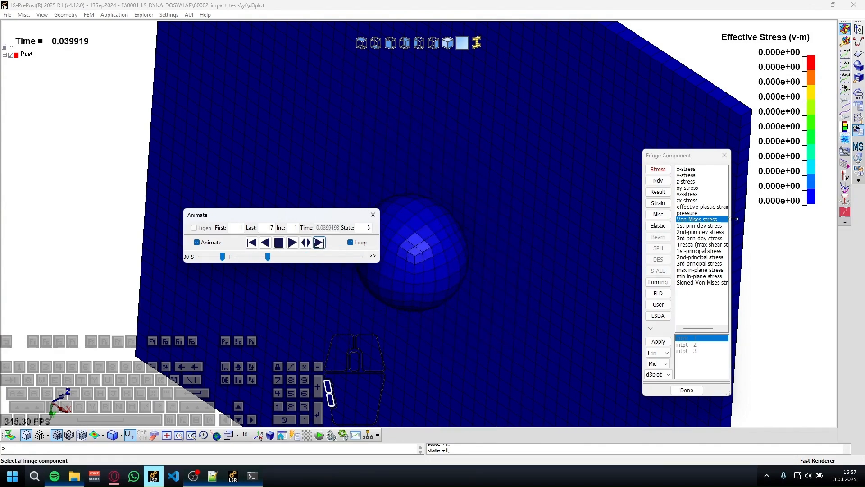
# Switch the fringe to pressure and back to Von Mises stress, and step forward to state 13.
pyautogui.press('Up')
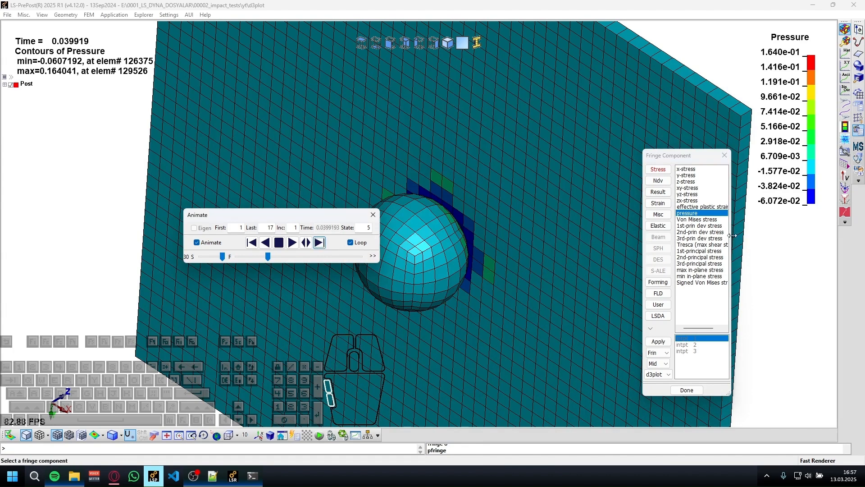
pyautogui.press('Down')
pyautogui.click(319, 242)
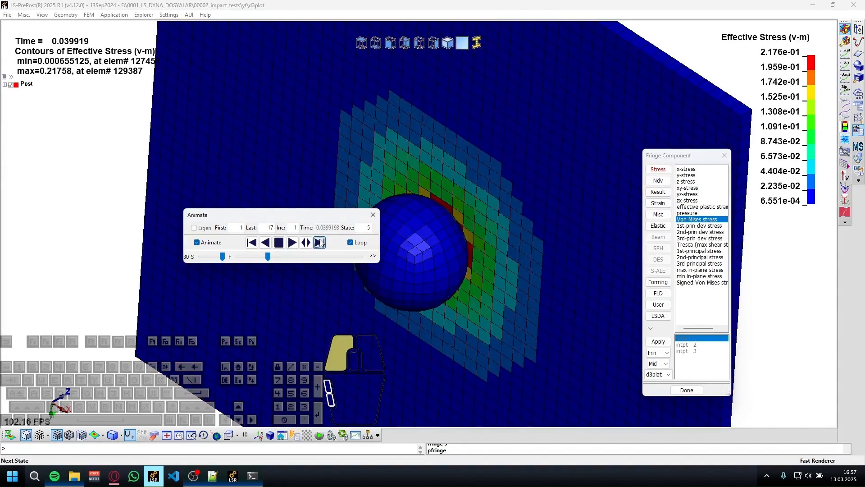
pyautogui.click(319, 242)
pyautogui.click(319, 242)
pyautogui.click(319, 242)
pyautogui.click(319, 243)
pyautogui.click(319, 243)
pyautogui.click(319, 242)
pyautogui.click(319, 242)
pyautogui.scroll(-5, 493, 269)
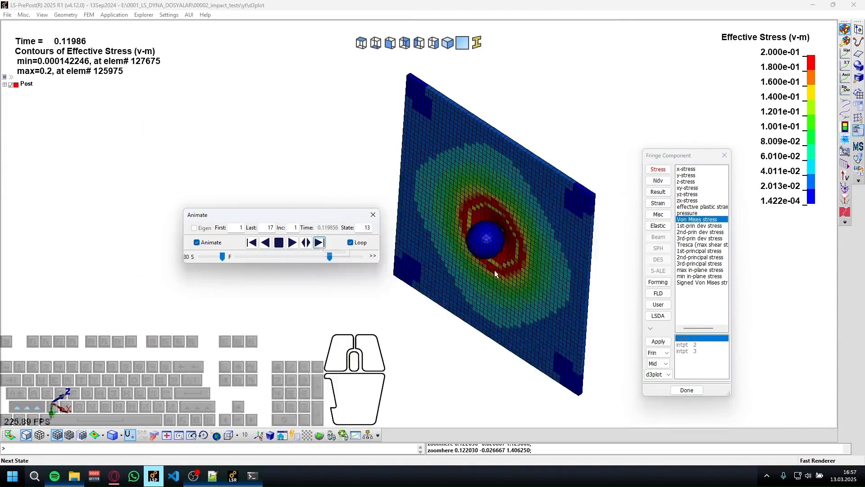
# Play the Von Mises stress animation forward, stop it and lower the animation speed to 11.
pyautogui.click(292, 242)
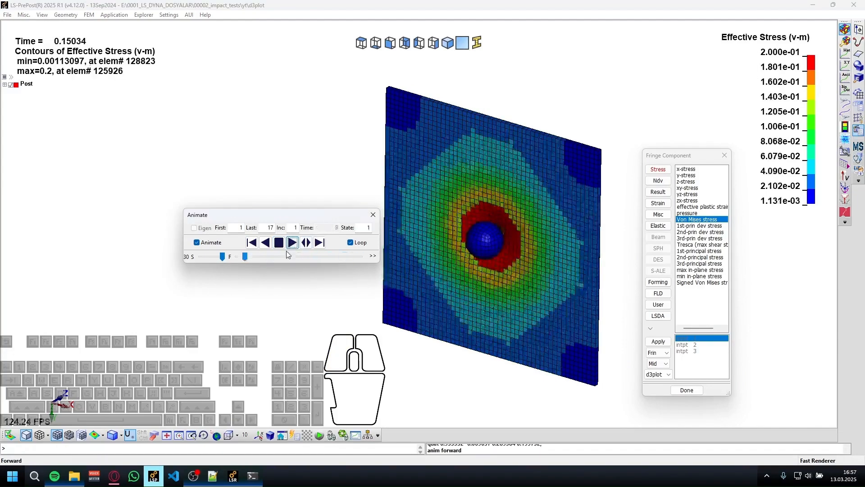
pyautogui.click(279, 243)
pyautogui.moveTo(211, 258); pyautogui.dragTo(208, 256)
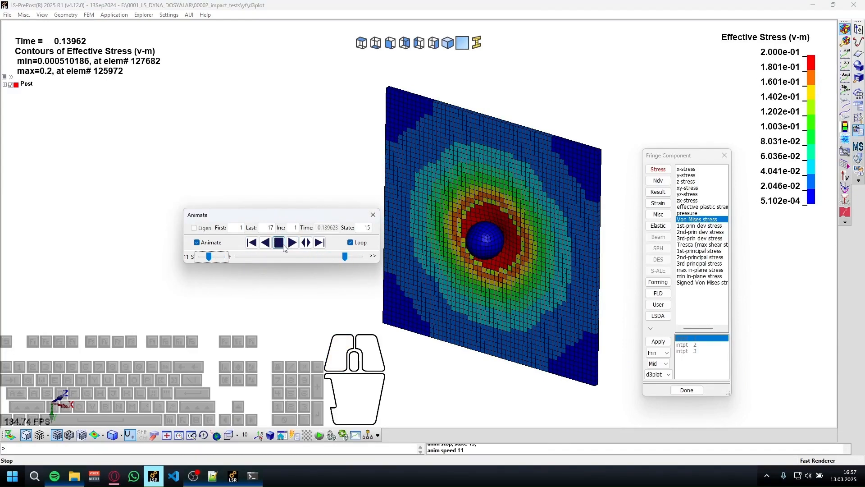
# Play the Von Mises stress animation forward, examine the impact zone closely and stop at state 11.
pyautogui.click(294, 243)
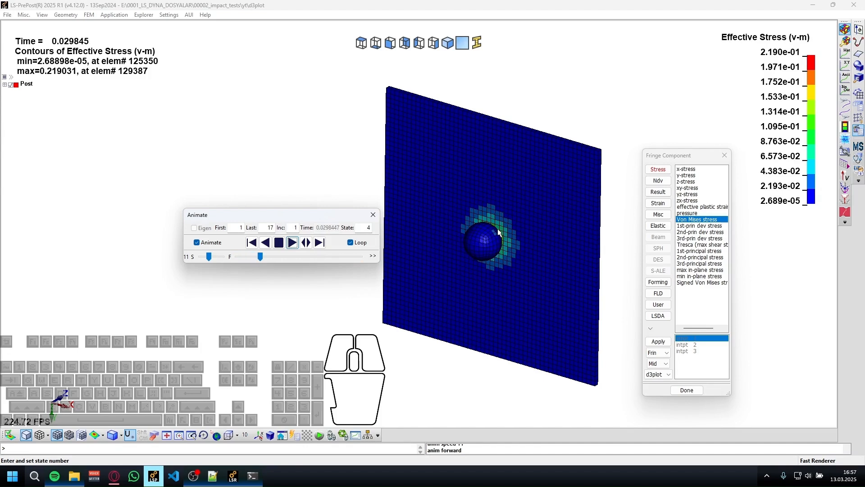
pyautogui.scroll(10, 501, 227)
pyautogui.scroll(-9, 500, 232)
pyautogui.scroll(1, 497, 240)
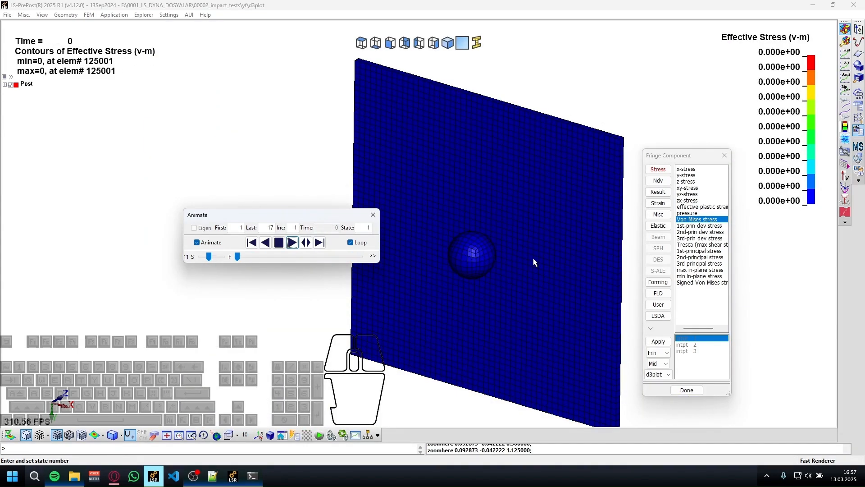
pyautogui.click(277, 246)
# Fringe the model by effective plastic strain, switch to pressure, and list the stress resultant components.
pyautogui.click(702, 207)
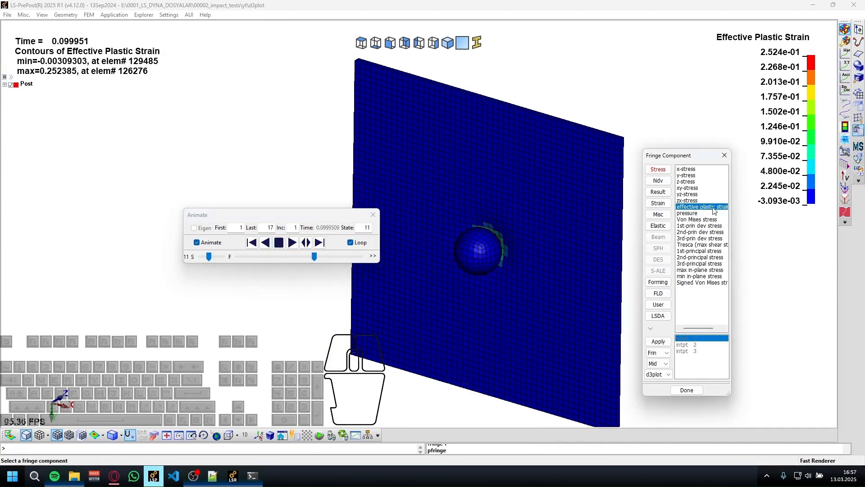
pyautogui.click(704, 213)
pyautogui.scroll(2, 481, 254)
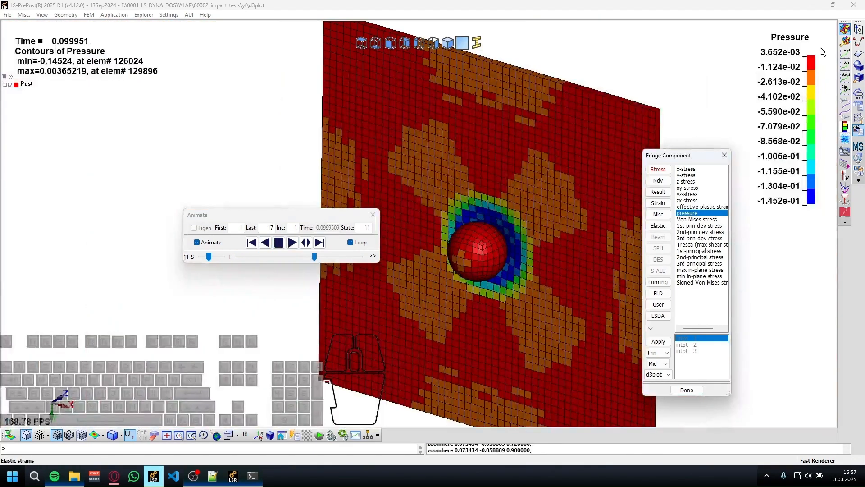
pyautogui.scroll(4, 534, 209)
pyautogui.scroll(-4, 511, 257)
pyautogui.keyDown('ctrl'); pyautogui.moveTo(511, 256); pyautogui.dragTo(547, 155, button='middle'); pyautogui.keyUp('ctrl')
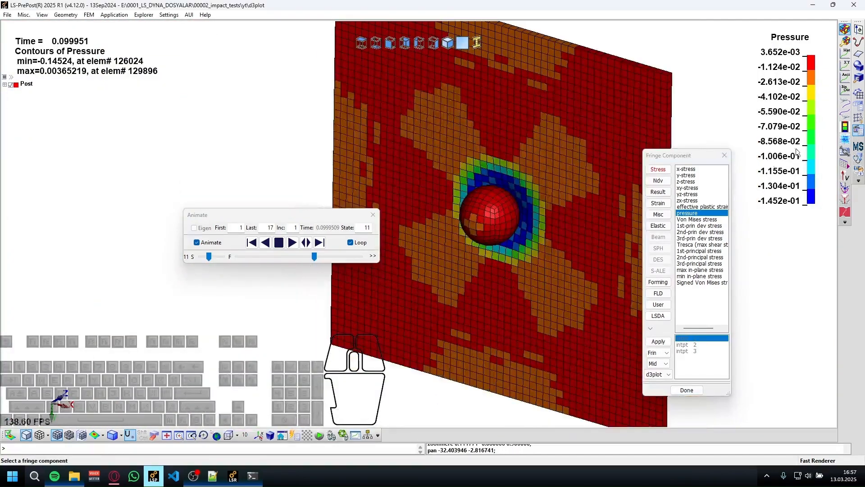
pyautogui.click(665, 199)
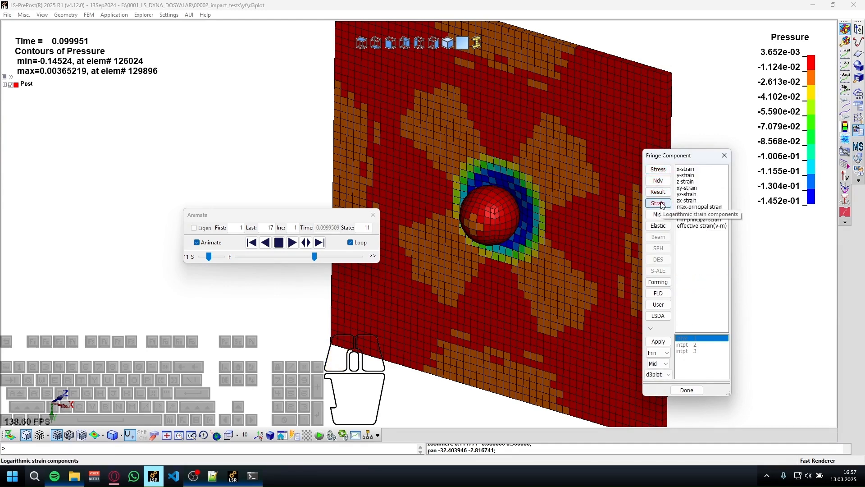
# Plot the part time history of Z-Rigid Body Velocity for the ball, picking the ball in the left view.
pyautogui.click(845, 53)
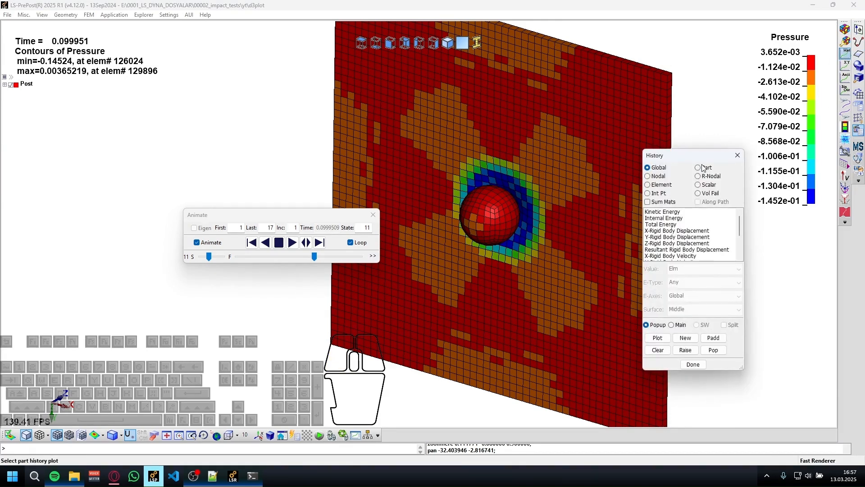
pyautogui.click(390, 42)
pyautogui.scroll(8, 454, 199)
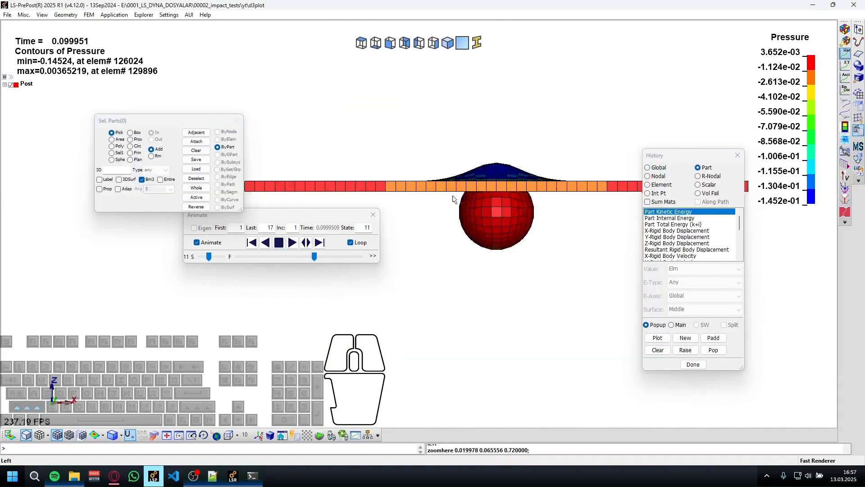
pyautogui.moveTo(543, 256); pyautogui.dragTo(446, 250, button='middle')
pyautogui.scroll(2, 451, 248)
pyautogui.scroll(-1, 682, 233)
pyautogui.click(684, 237)
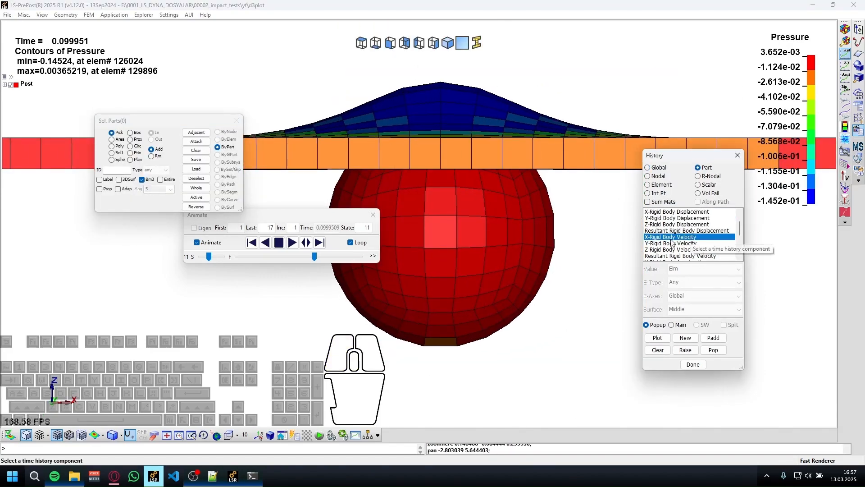
pyautogui.moveTo(694, 244); pyautogui.dragTo(674, 250)
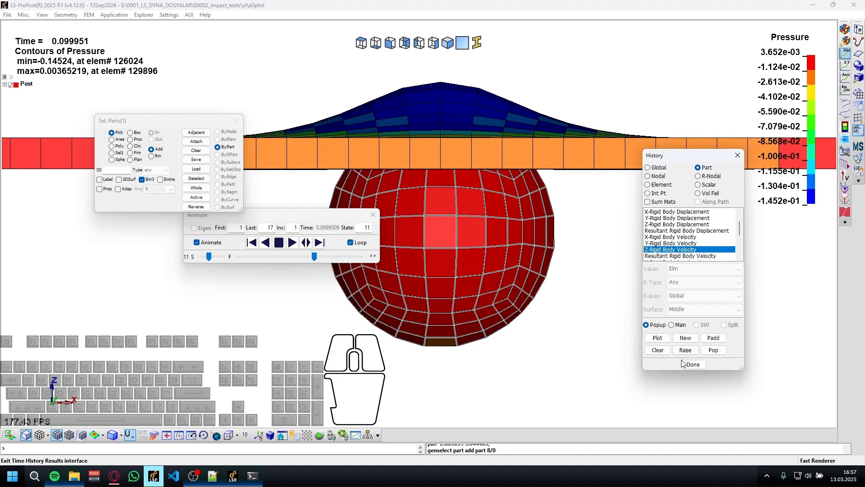
pyautogui.click(657, 338)
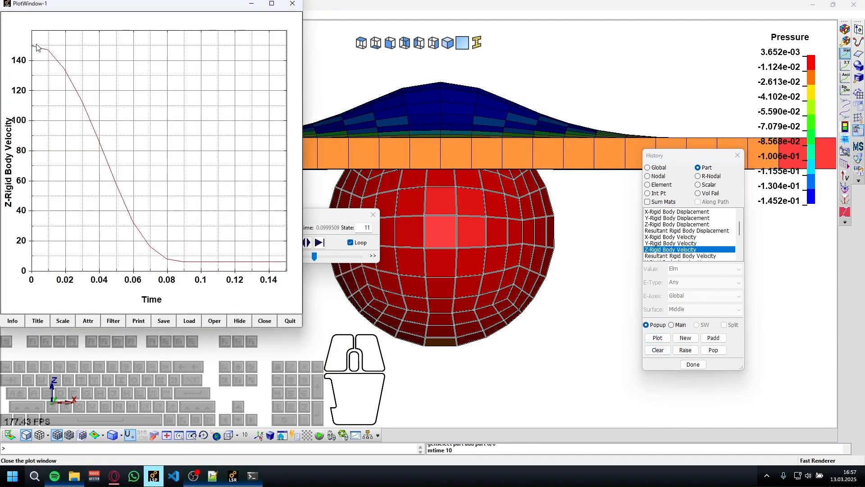
# Read points along the ball's Z-velocity curve from the early drop to the end, and close the plot window.
pyautogui.click(48, 56)
pyautogui.click(82, 101)
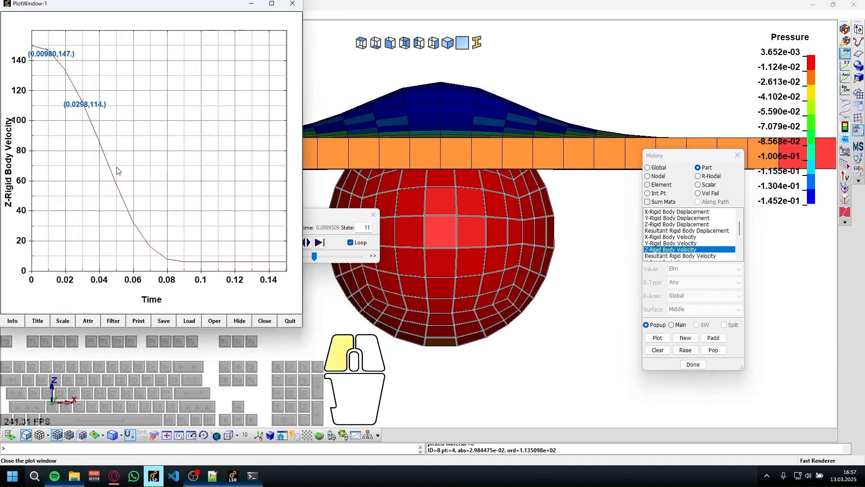
pyautogui.click(218, 262)
pyautogui.click(269, 262)
pyautogui.click(291, 321)
# Clear the ball from the history part selection and pick the plate instead in an angled view.
pyautogui.scroll(-4, 739, 253)
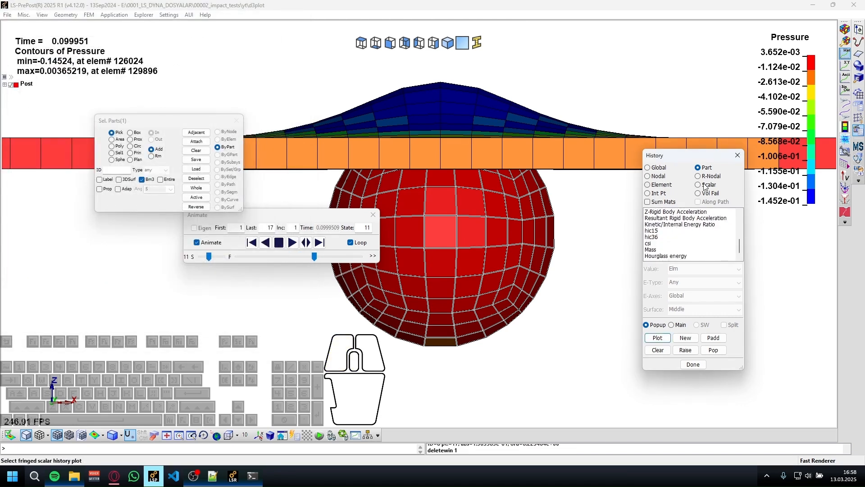
pyautogui.keyDown('shift'); pyautogui.moveTo(507, 334); pyautogui.dragTo(579, 420); pyautogui.keyUp('shift')
pyautogui.keyDown('shift'); pyautogui.scroll(-2, 485, 376); pyautogui.keyUp('shift')
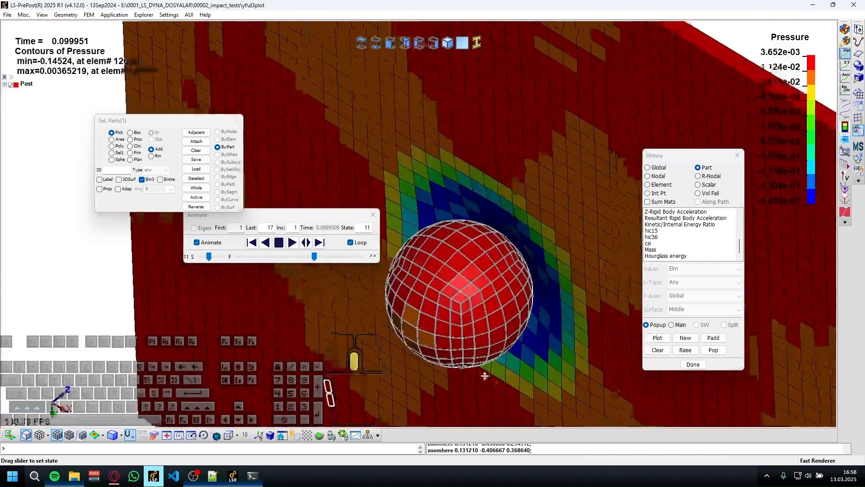
pyautogui.keyDown('shift'); pyautogui.moveTo(485, 375); pyautogui.dragTo(424, 318, button='middle'); pyautogui.keyUp('shift')
pyautogui.keyDown('shift'); pyautogui.moveTo(425, 318); pyautogui.dragTo(425, 229); pyautogui.keyUp('shift')
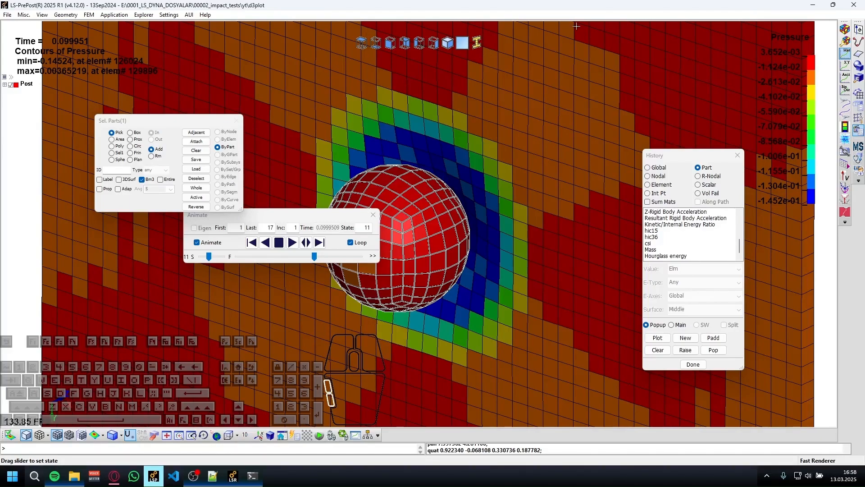
pyautogui.moveTo(510, 272)
pyautogui.keyDown('shift'); pyautogui.mouseDown()
pyautogui.moveTo(434, 307)
pyautogui.moveTo(218, 293)
pyautogui.moveTo(50, 270)
pyautogui.moveTo(516, 272)
pyautogui.mouseUp(); pyautogui.keyUp('shift')
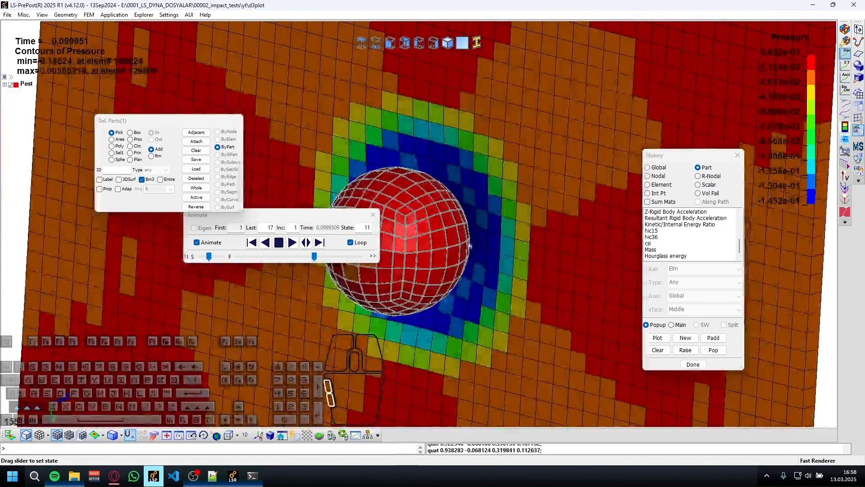
pyautogui.click(348, 316)
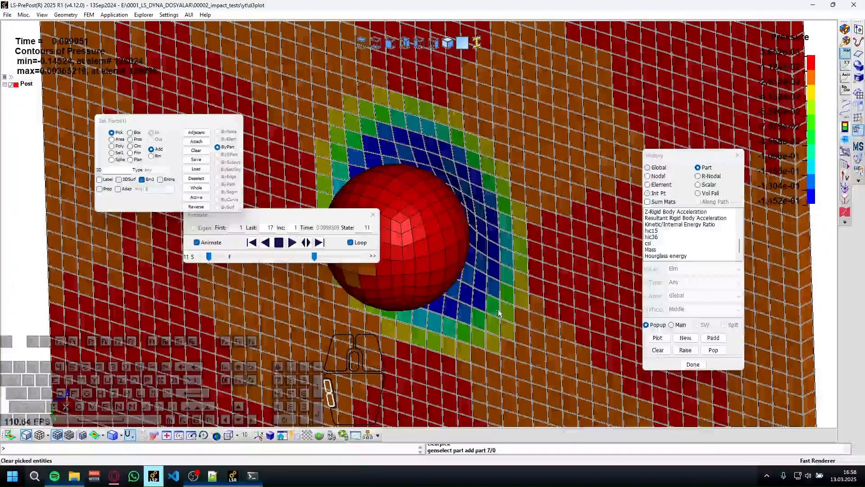